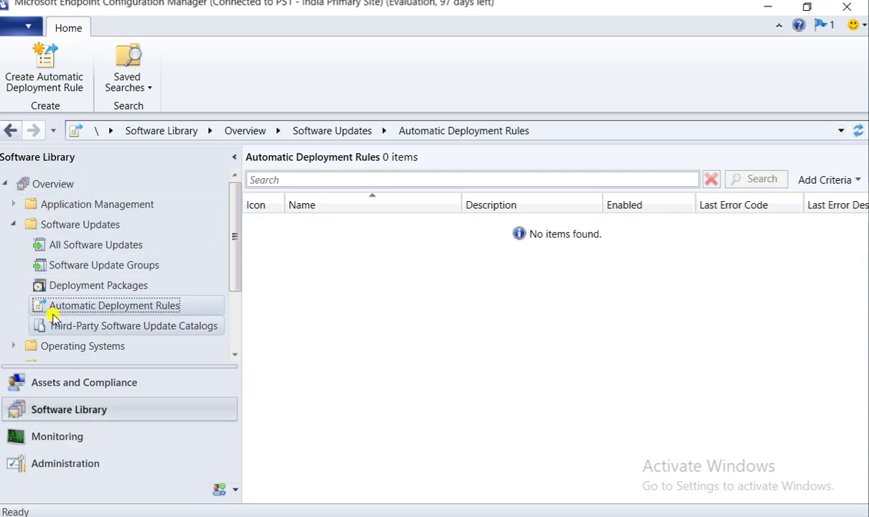
- Start a new automatic deployment rule named Monthly_Patch_Deployment and base it on the Patch Tuesday template
{"action": "right_click", "coordinate": [144, 305]}
{"action": "left_click", "coordinate": [228, 317]}
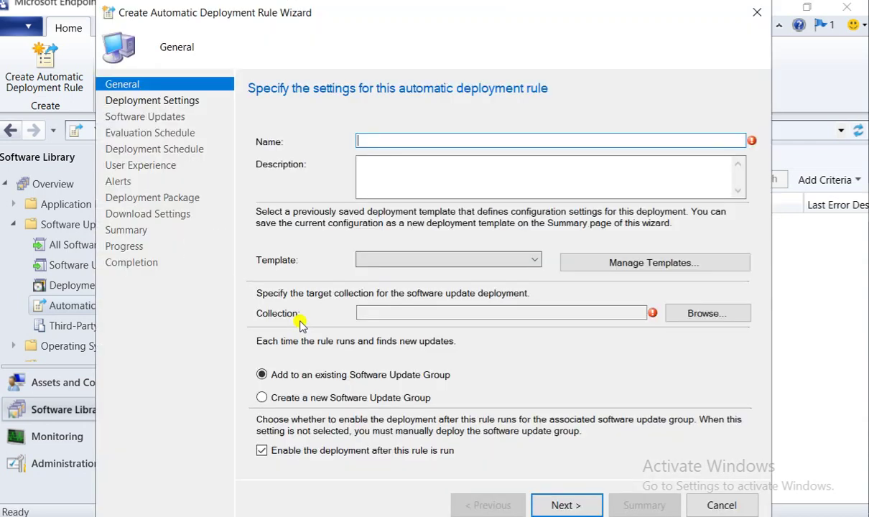
{"action": "type", "text": "Monthly_Patc"}
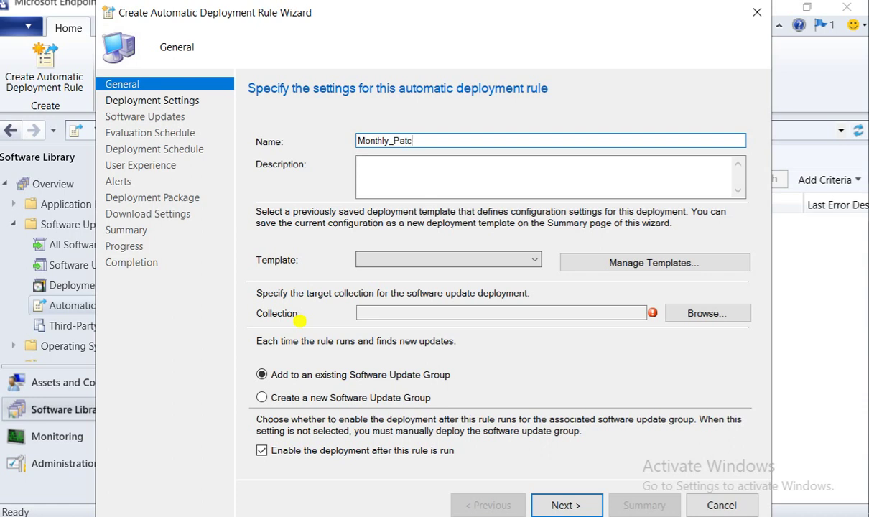
{"action": "type", "text": "h_Deployment"}
{"action": "left_click", "coordinate": [630, 264]}
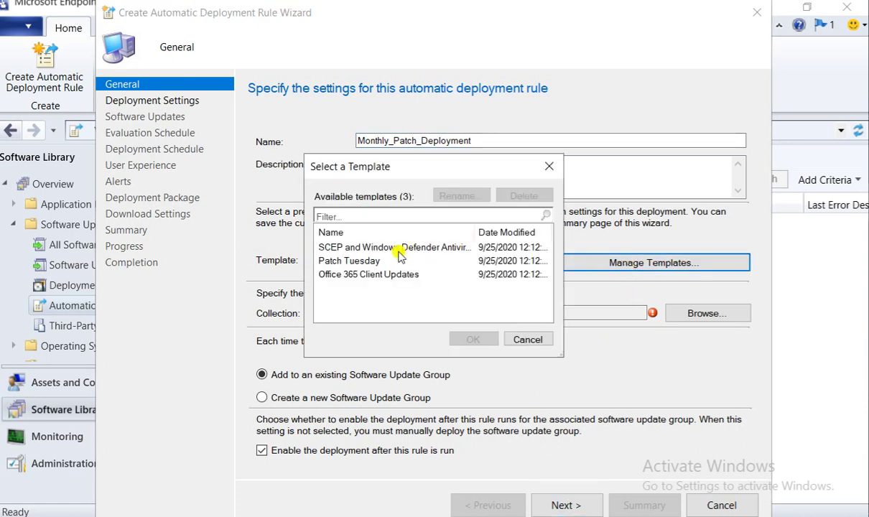
{"action": "double_click", "coordinate": [357, 247]}
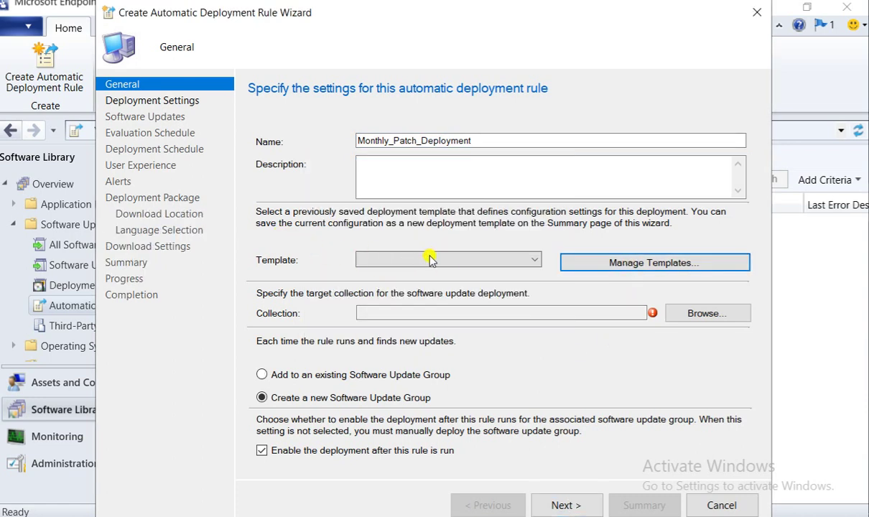
- Set the rule's target collection to the device collection Homologation_Monthly_Patch Deployment
{"action": "left_click", "coordinate": [726, 313]}
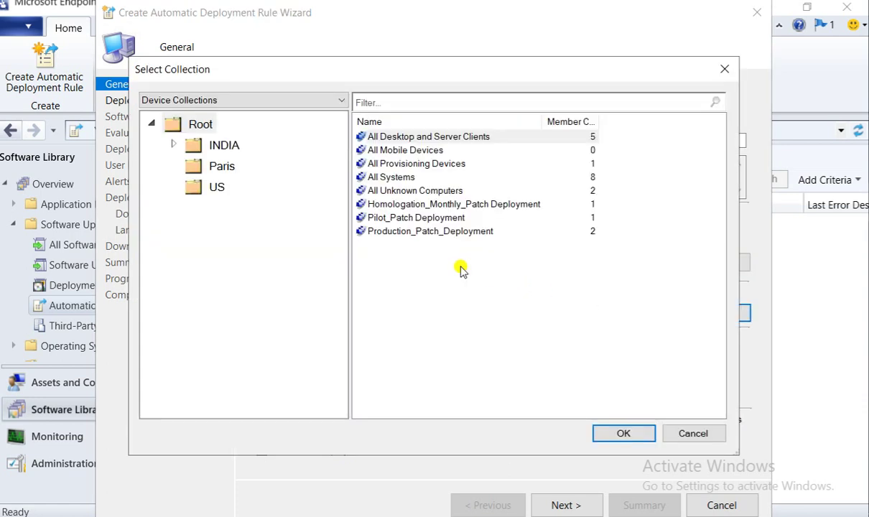
{"action": "left_click", "coordinate": [397, 204]}
{"action": "left_click", "coordinate": [397, 217]}
{"action": "left_click", "coordinate": [397, 231]}
{"action": "left_click", "coordinate": [395, 204]}
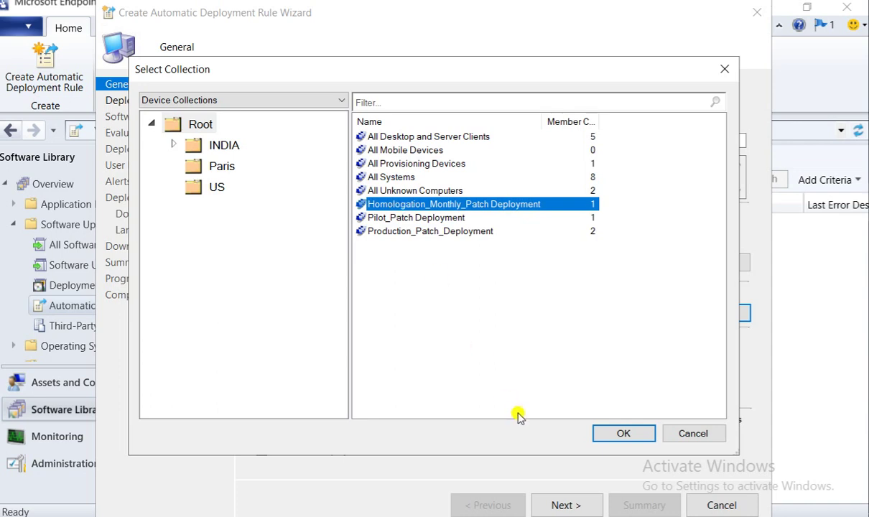
{"action": "left_click", "coordinate": [622, 435]}
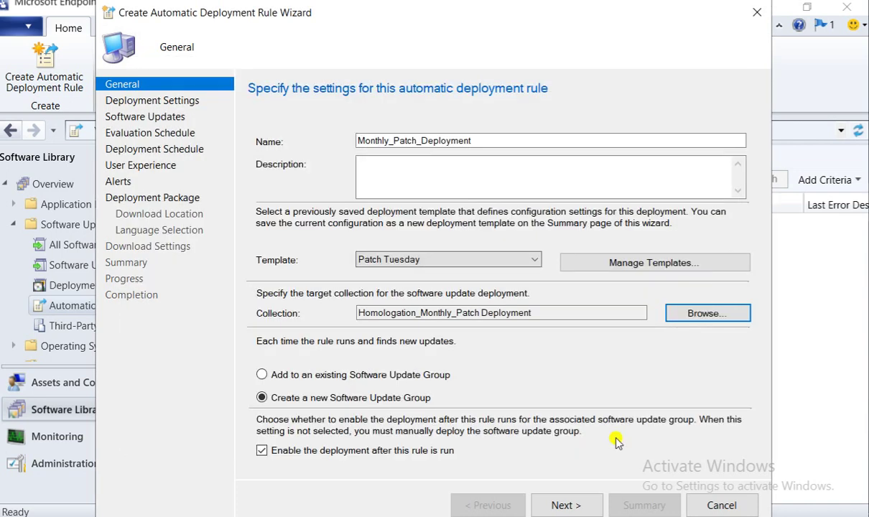
- Have the rule create a new software update group each time it runs, and continue to the deployment settings
{"action": "left_click", "coordinate": [339, 374]}
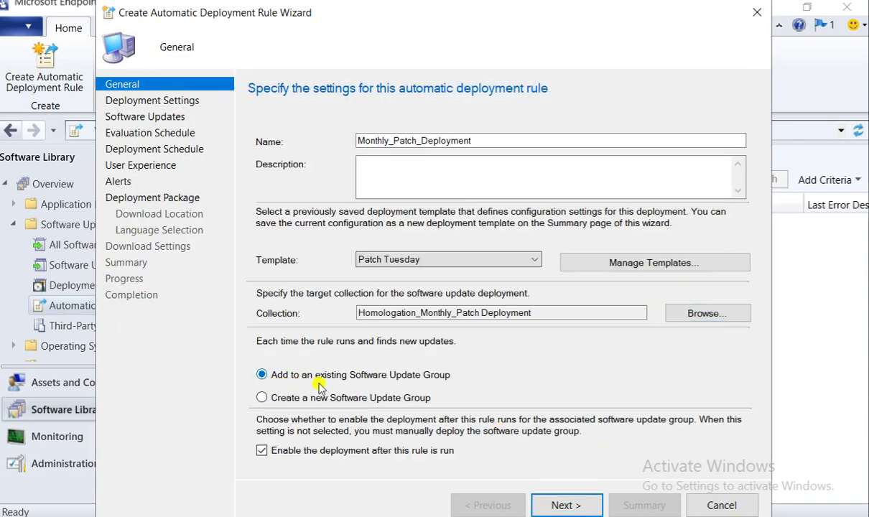
{"action": "left_click", "coordinate": [351, 399]}
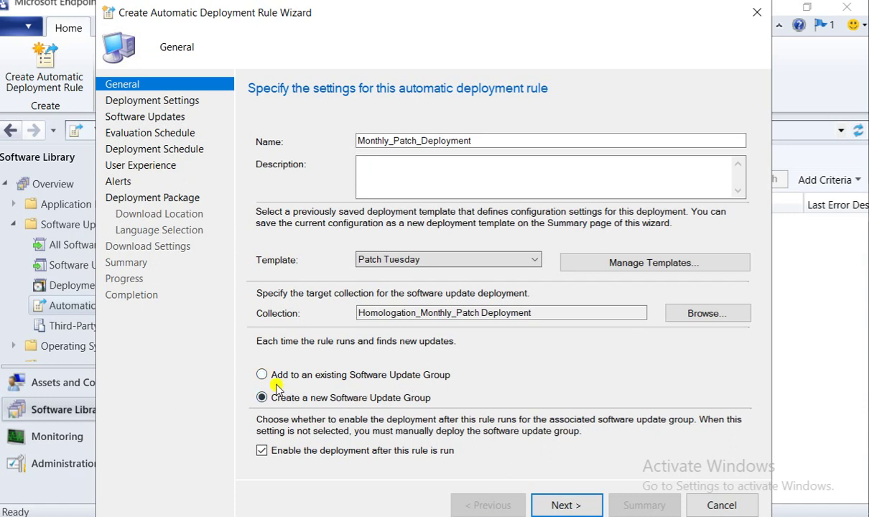
{"action": "left_click", "coordinate": [567, 506]}
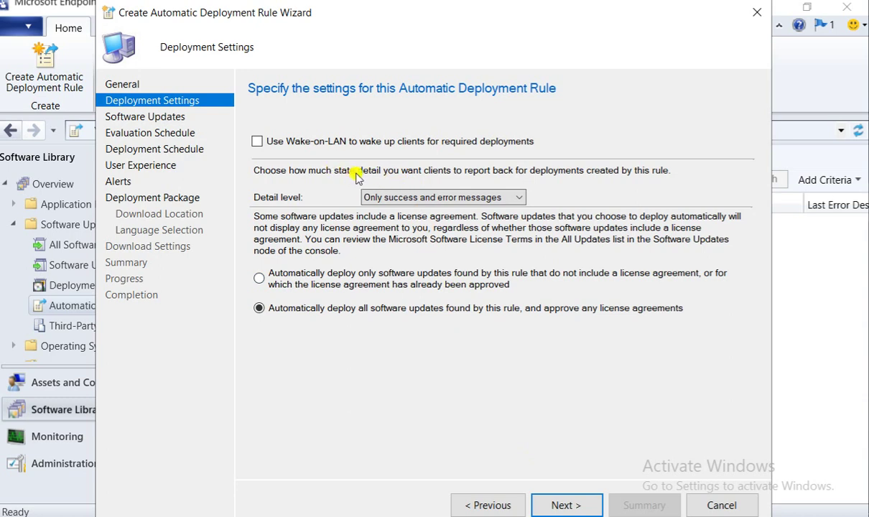
- Set the state detail level to All messages and continue to the software update criteria
{"action": "left_click", "coordinate": [441, 200]}
{"action": "left_click", "coordinate": [400, 211]}
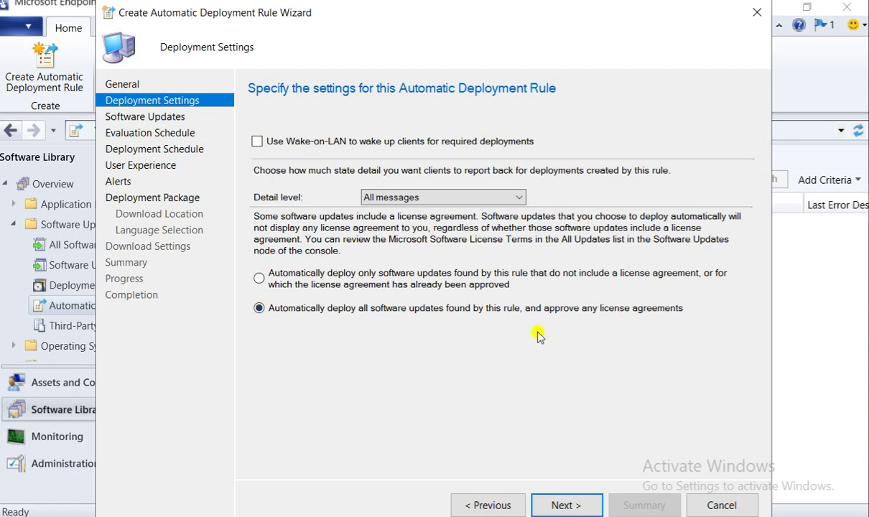
{"action": "left_click", "coordinate": [563, 506]}
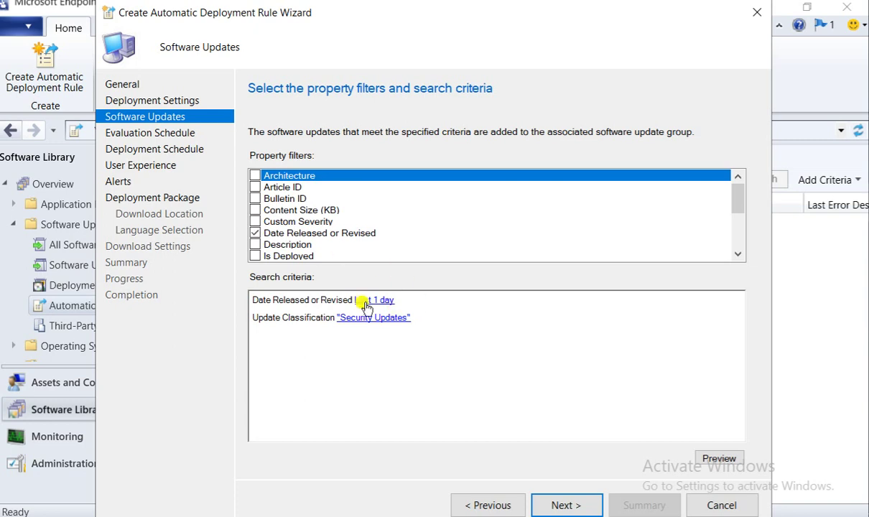
- Set the Date Released or Revised search criterion to Last 1 month
{"action": "left_click", "coordinate": [305, 235]}
{"action": "left_click", "coordinate": [305, 234]}
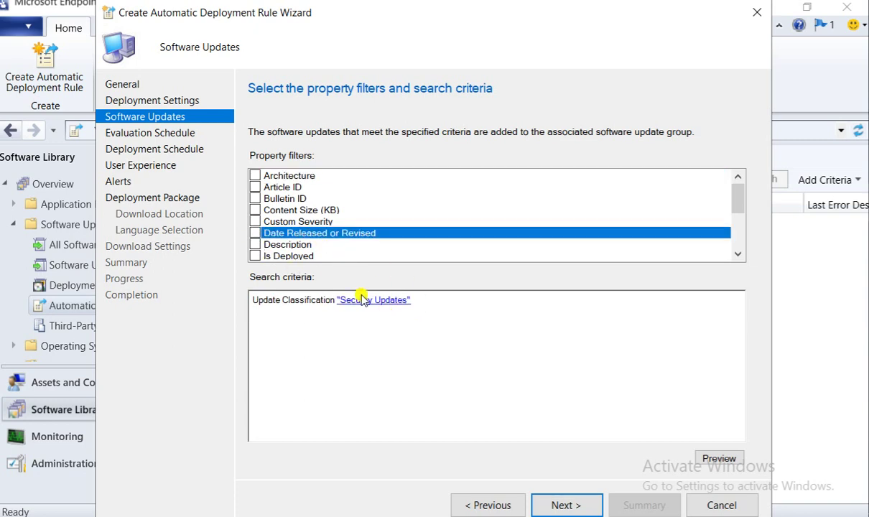
{"action": "left_click", "coordinate": [256, 233]}
{"action": "left_click", "coordinate": [355, 300]}
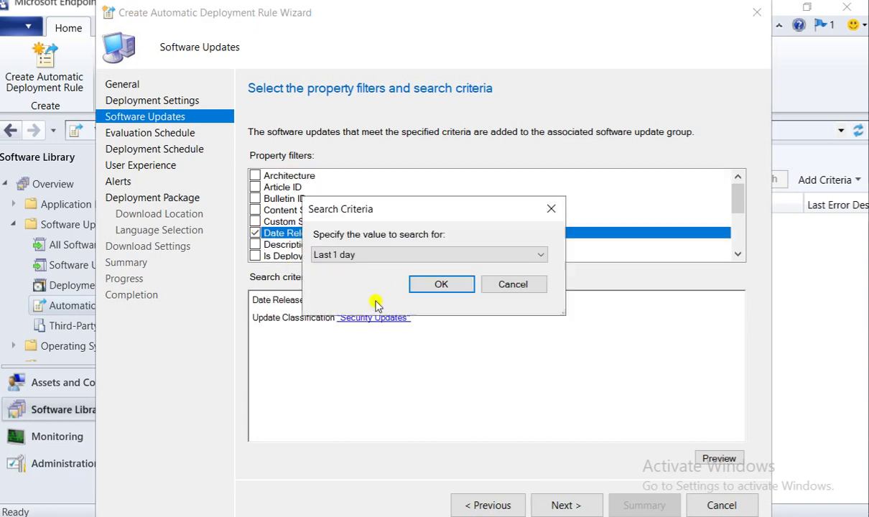
{"action": "left_click", "coordinate": [393, 257]}
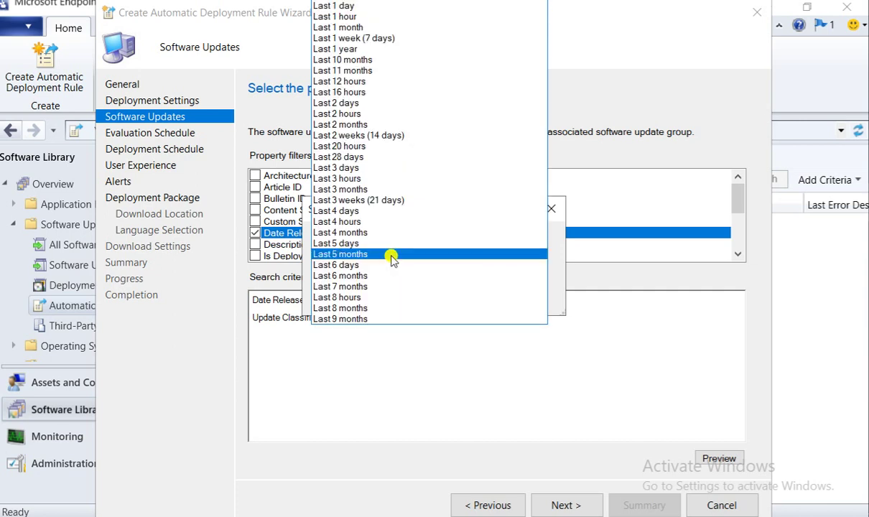
{"action": "left_click", "coordinate": [346, 28]}
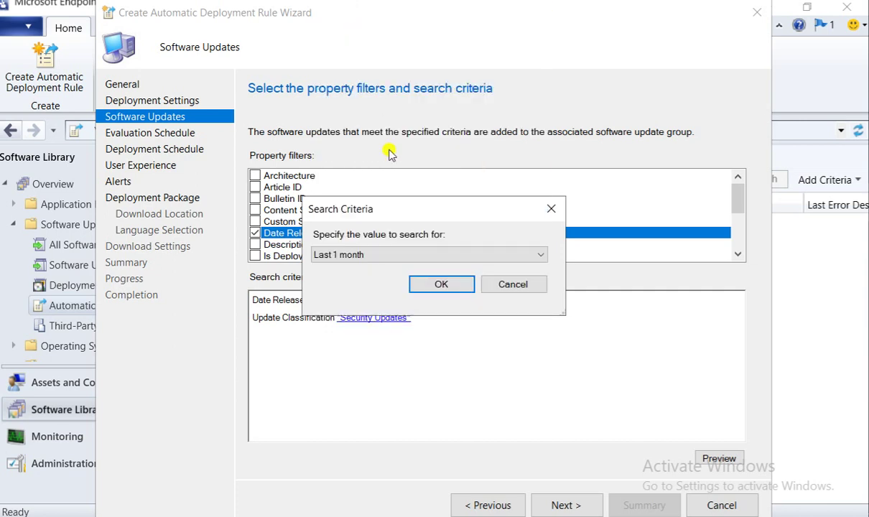
{"action": "left_click", "coordinate": [441, 285]}
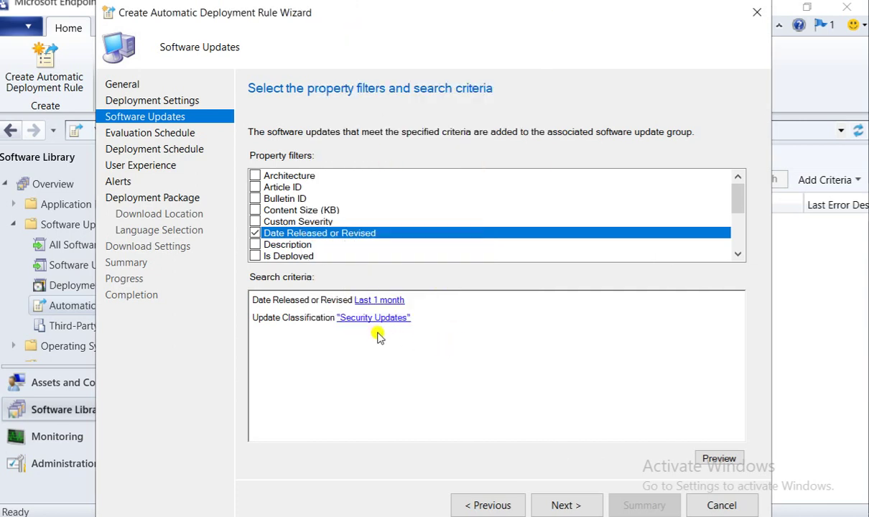
- Add Critical Updates to the Update Classification criterion alongside Security Updates
{"action": "left_click", "coordinate": [363, 317]}
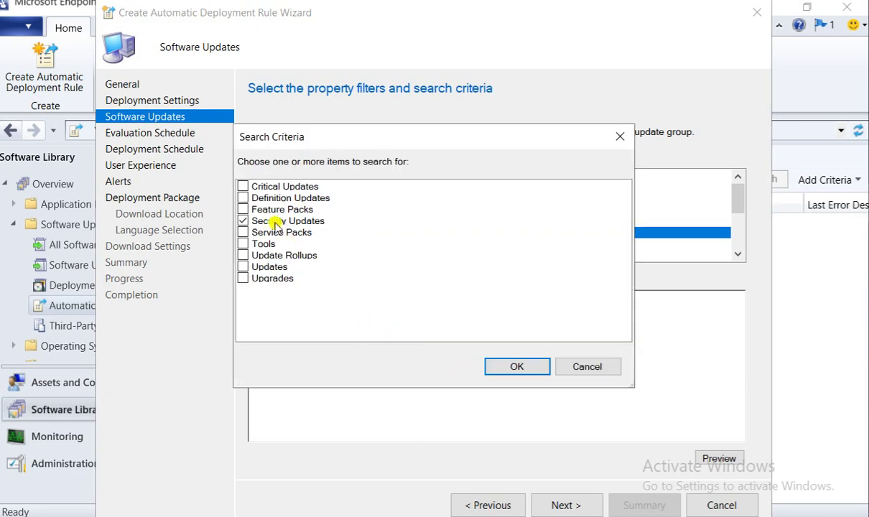
{"action": "left_click", "coordinate": [242, 187]}
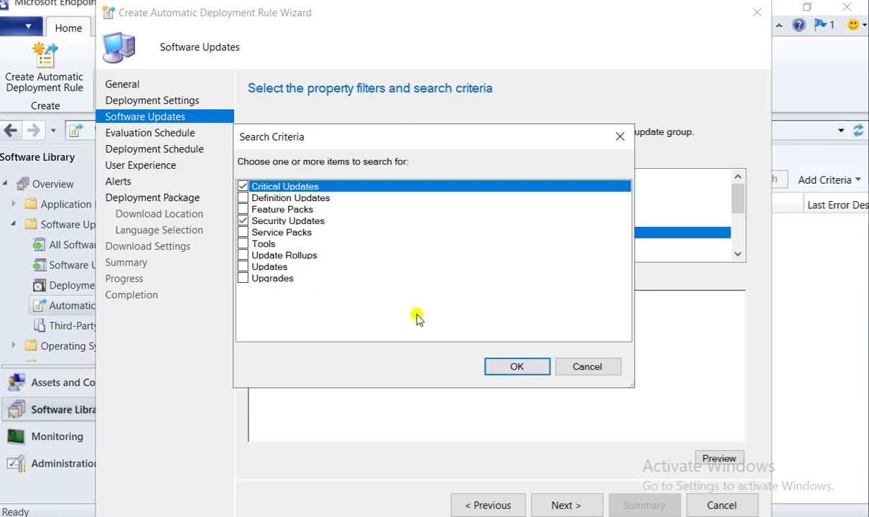
{"action": "left_click", "coordinate": [495, 365]}
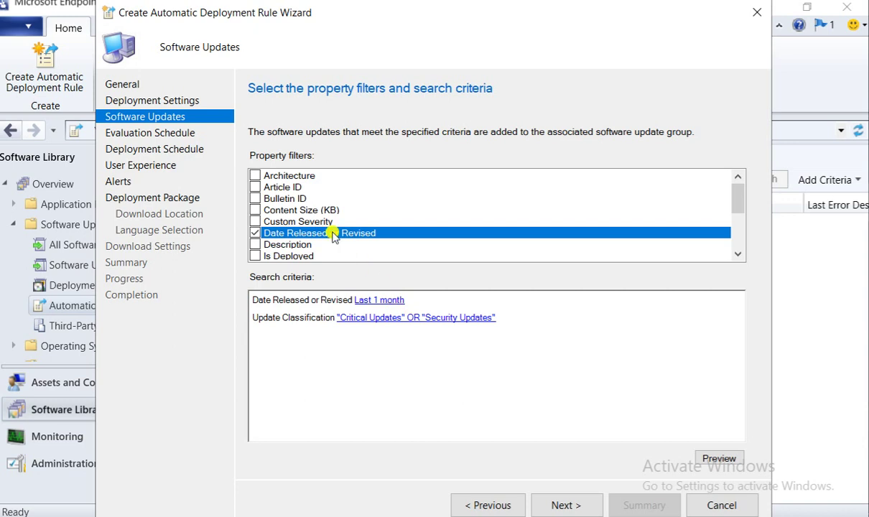
- Add an Architecture property filter and limit it to x64
{"action": "left_click", "coordinate": [271, 177]}
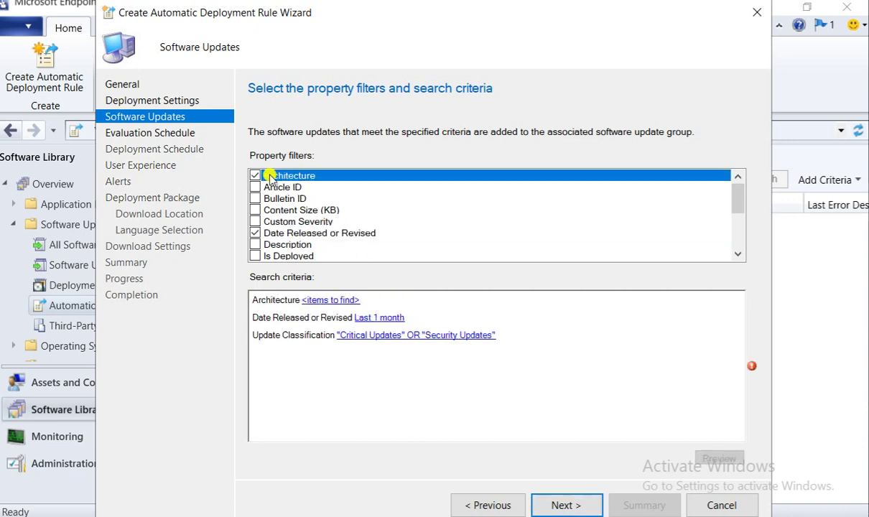
{"action": "left_click", "coordinate": [331, 300]}
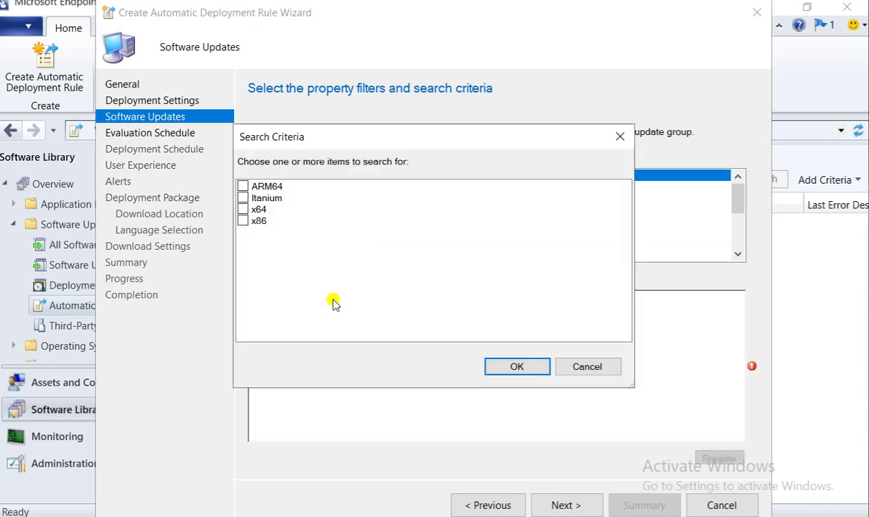
{"action": "left_click", "coordinate": [243, 209]}
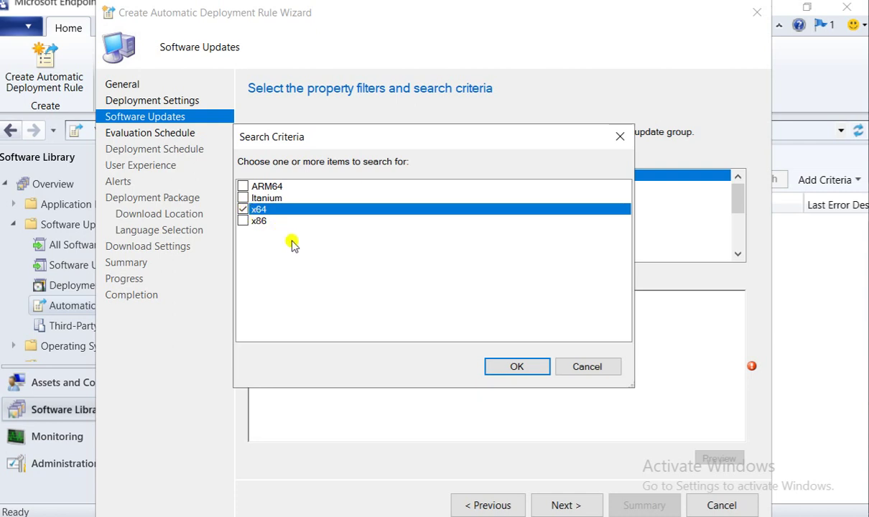
{"action": "left_click", "coordinate": [513, 368]}
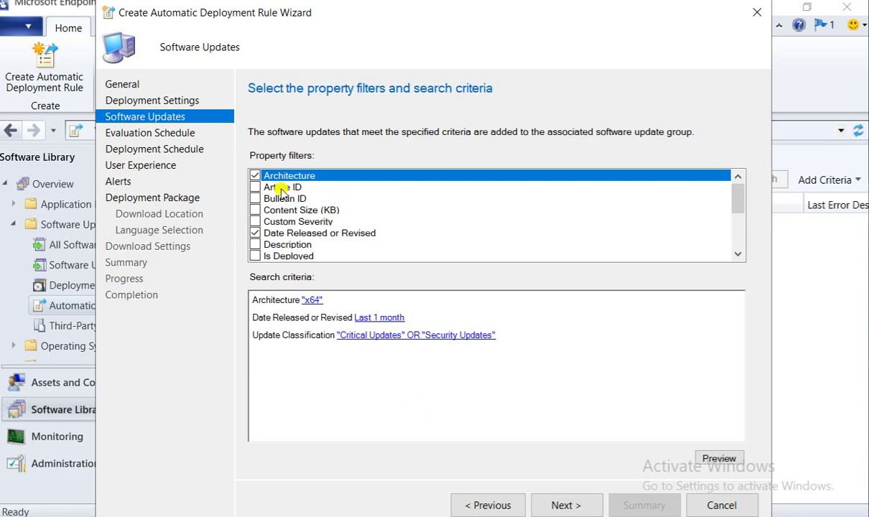
{"action": "left_click", "coordinate": [295, 221]}
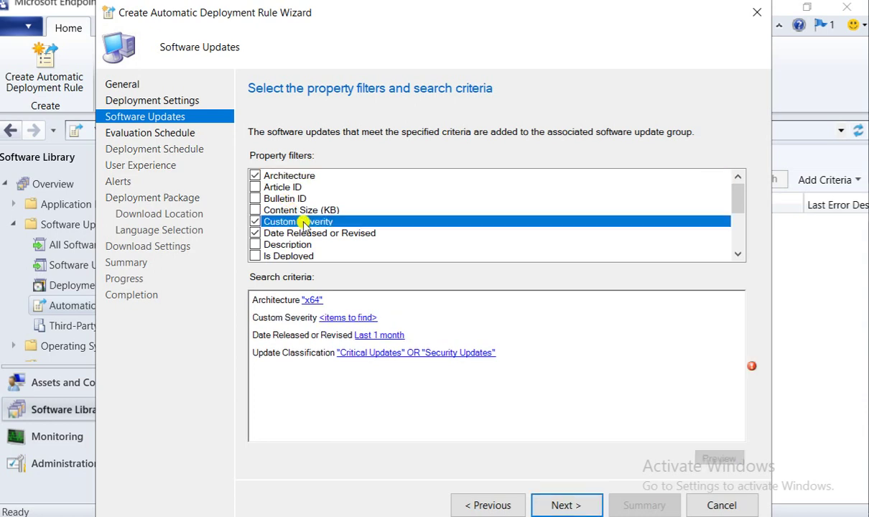
{"action": "left_click", "coordinate": [332, 317]}
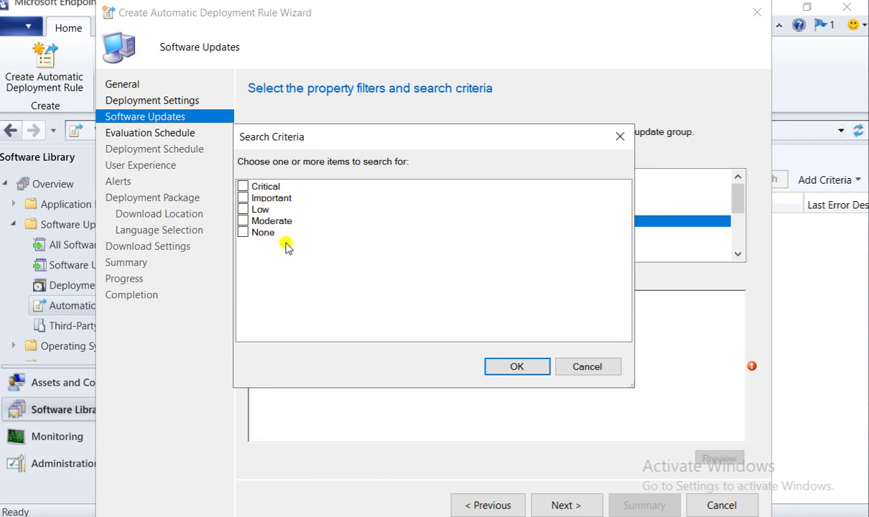
{"action": "left_click", "coordinate": [606, 367]}
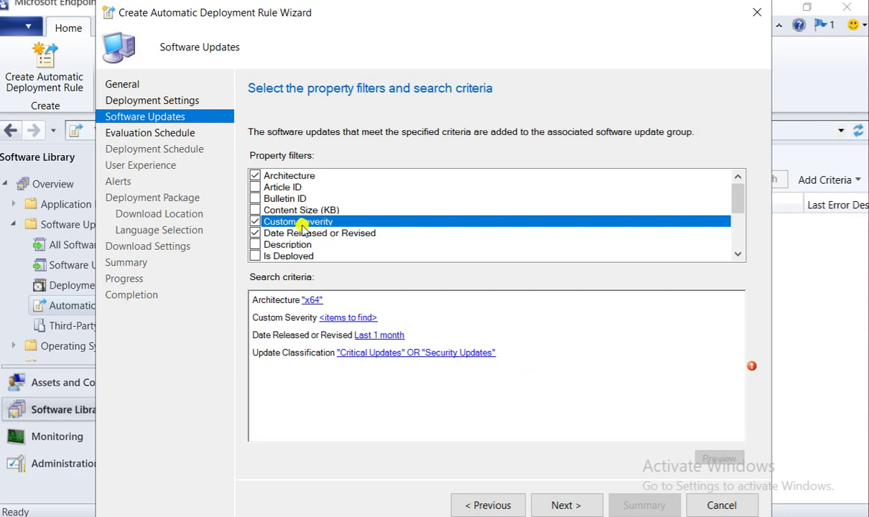
{"action": "left_click", "coordinate": [256, 221]}
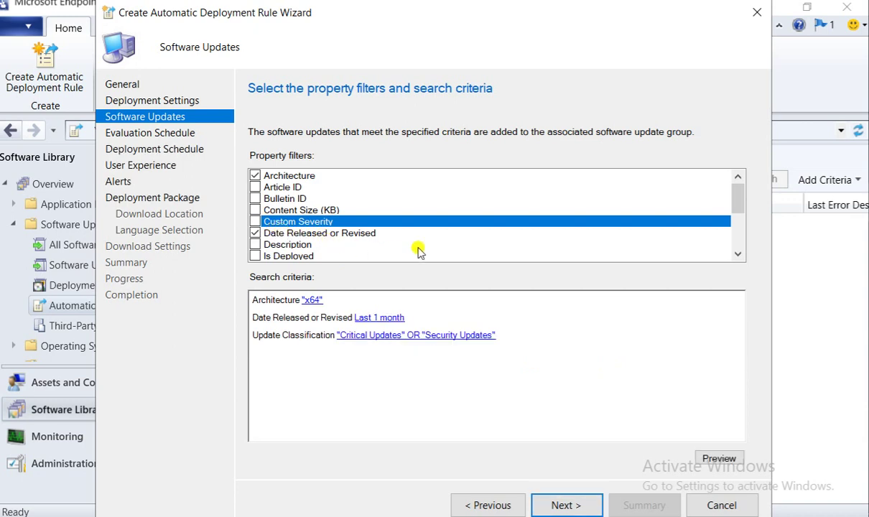
{"action": "left_click", "coordinate": [738, 255]}
{"action": "left_click", "coordinate": [737, 255]}
{"action": "left_click", "coordinate": [737, 255]}
{"action": "left_click", "coordinate": [737, 256]}
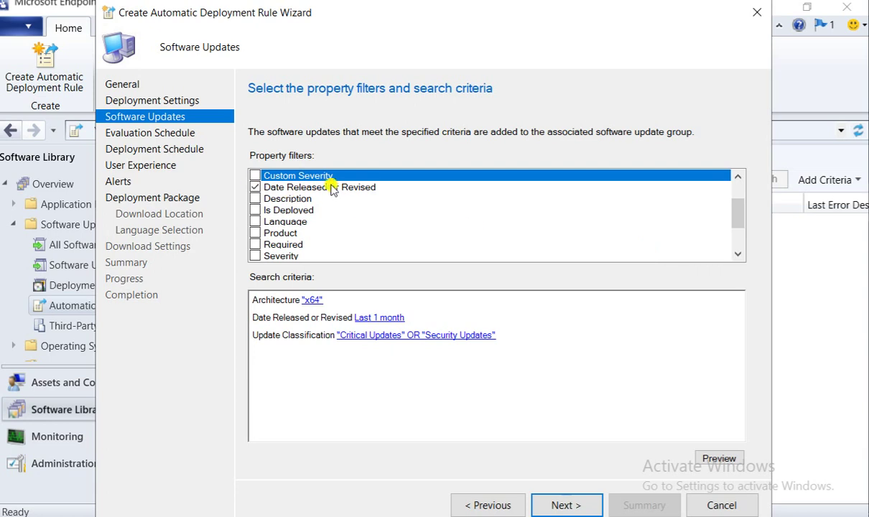
{"action": "left_click", "coordinate": [255, 199]}
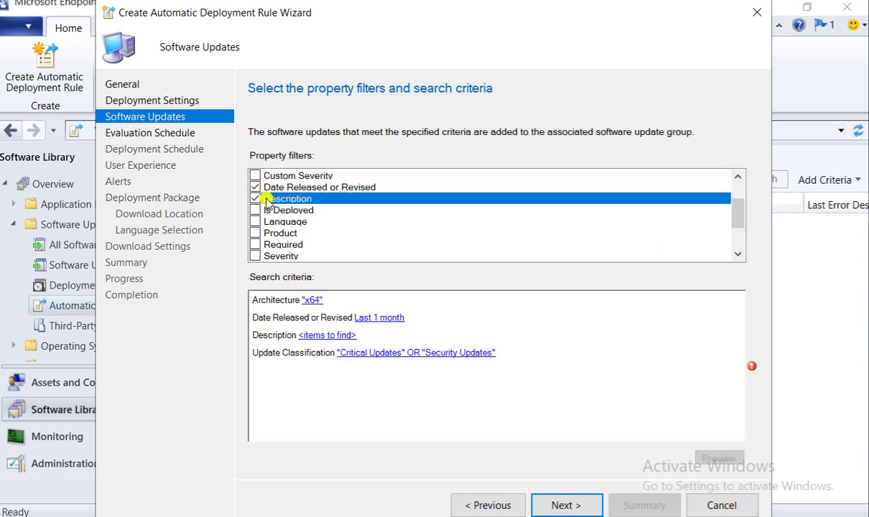
{"action": "left_click", "coordinate": [316, 335]}
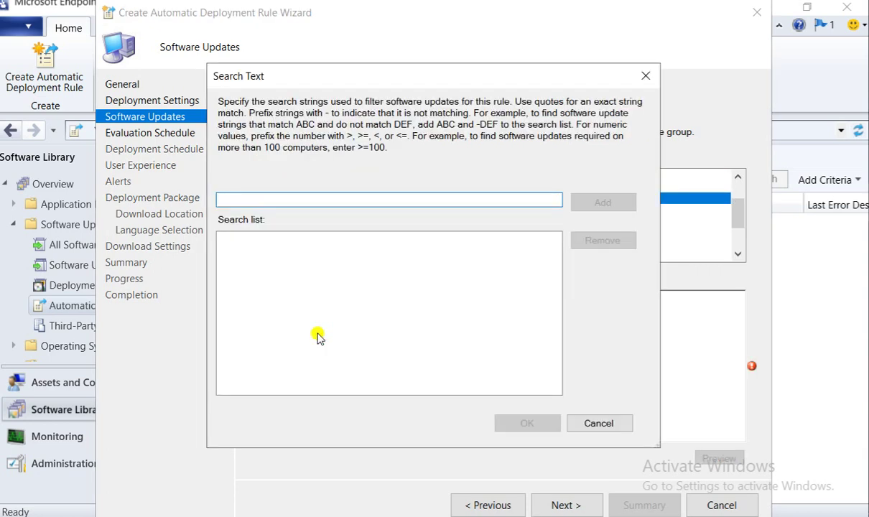
{"action": "left_click", "coordinate": [583, 426]}
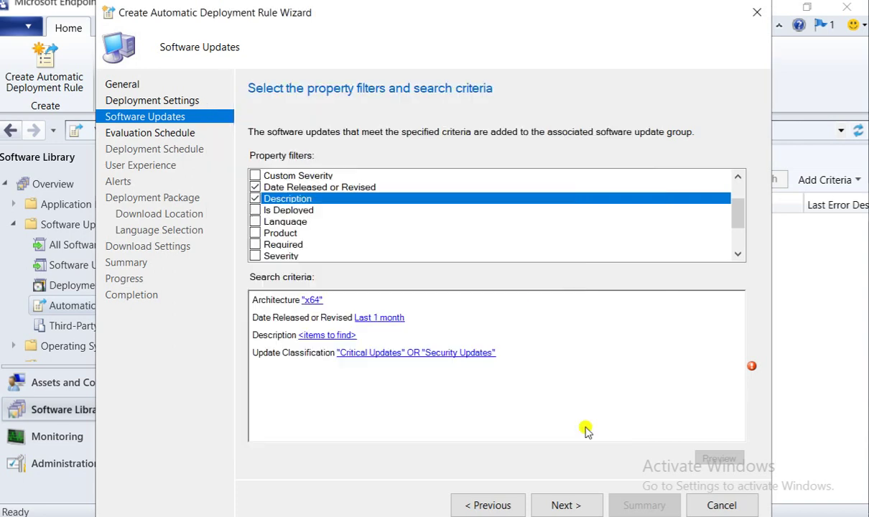
{"action": "left_click", "coordinate": [255, 198]}
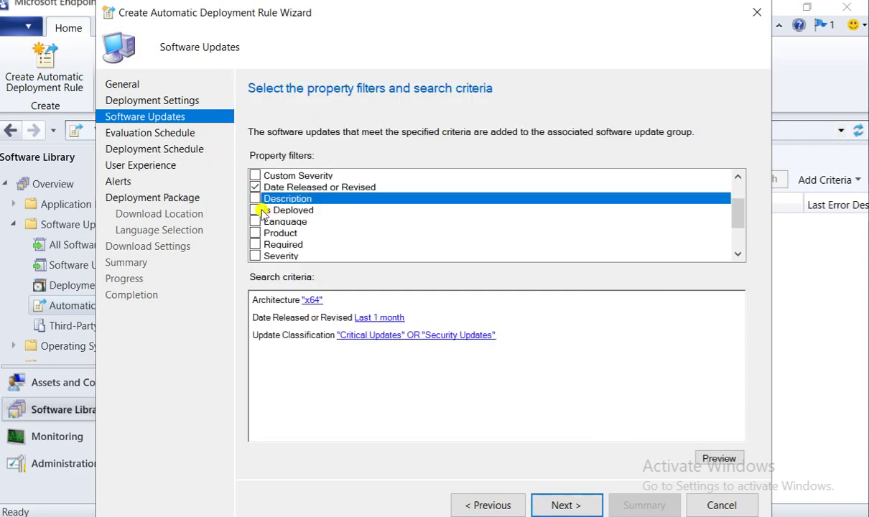
- Add the Is Deployed property filter and set its search value to Yes
{"action": "left_click", "coordinate": [255, 210]}
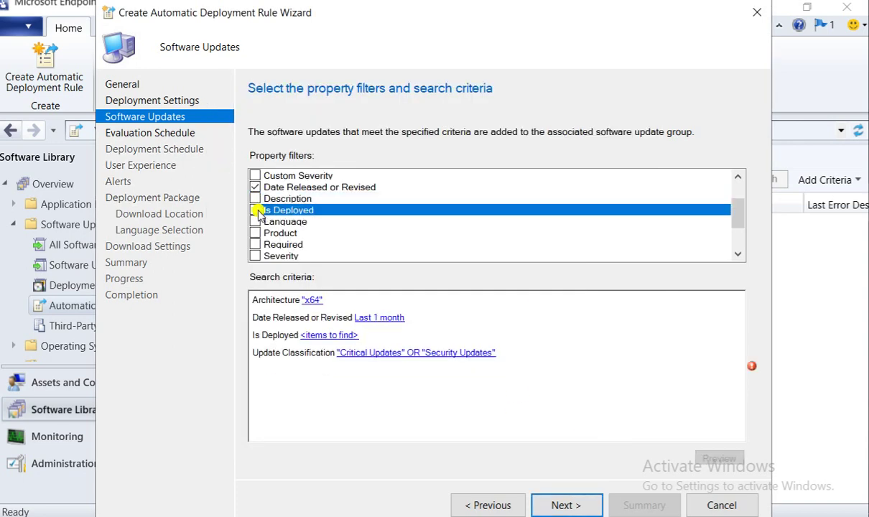
{"action": "left_click", "coordinate": [320, 335]}
{"action": "left_click", "coordinate": [347, 252]}
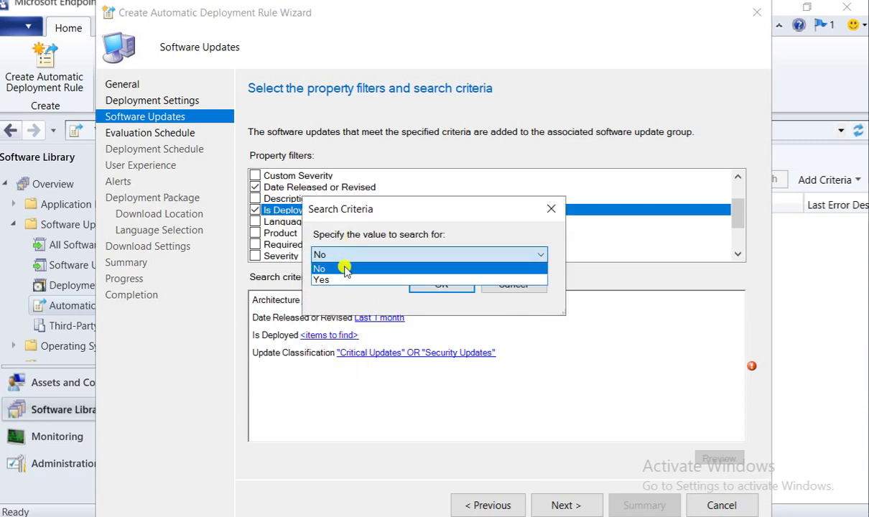
{"action": "left_click", "coordinate": [347, 280]}
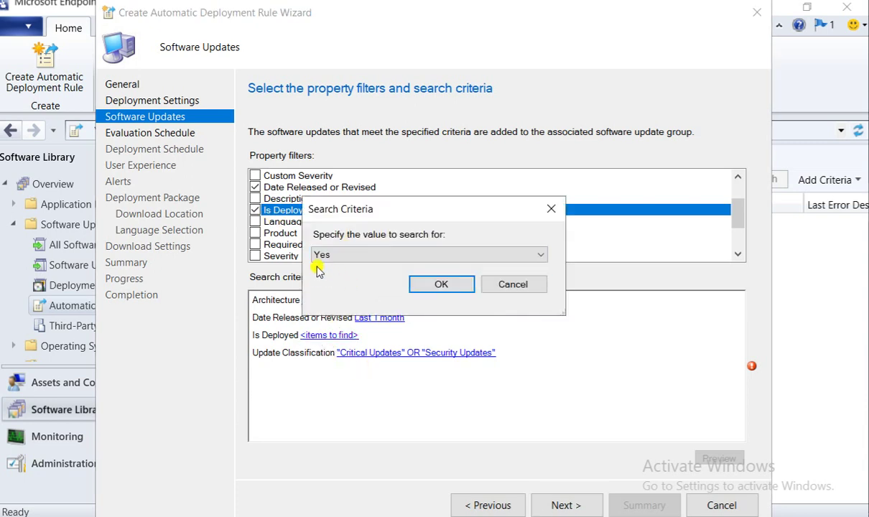
{"action": "left_click", "coordinate": [438, 286]}
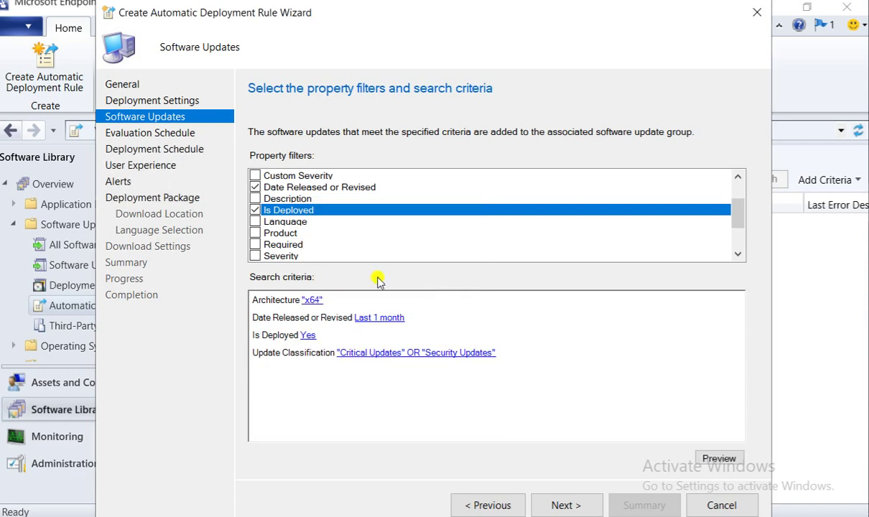
- Add the Language property filter and limit it to English
{"action": "left_click", "coordinate": [289, 224]}
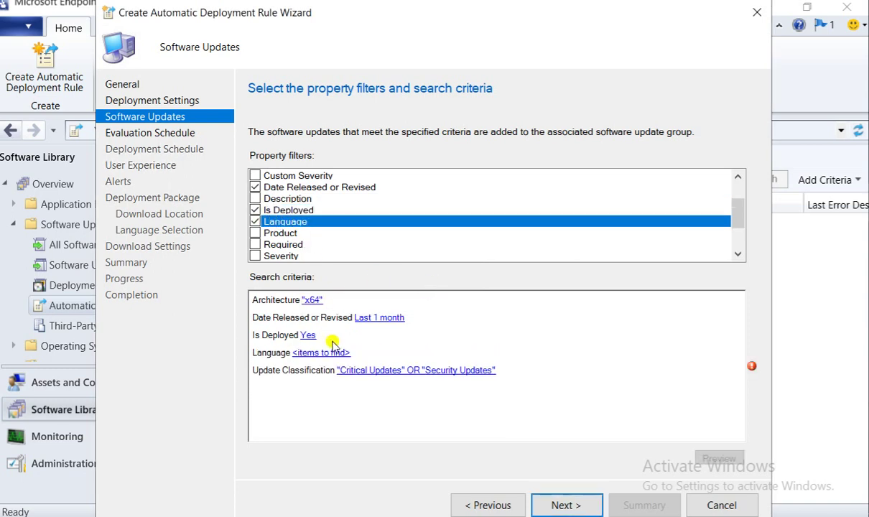
{"action": "left_click", "coordinate": [332, 357]}
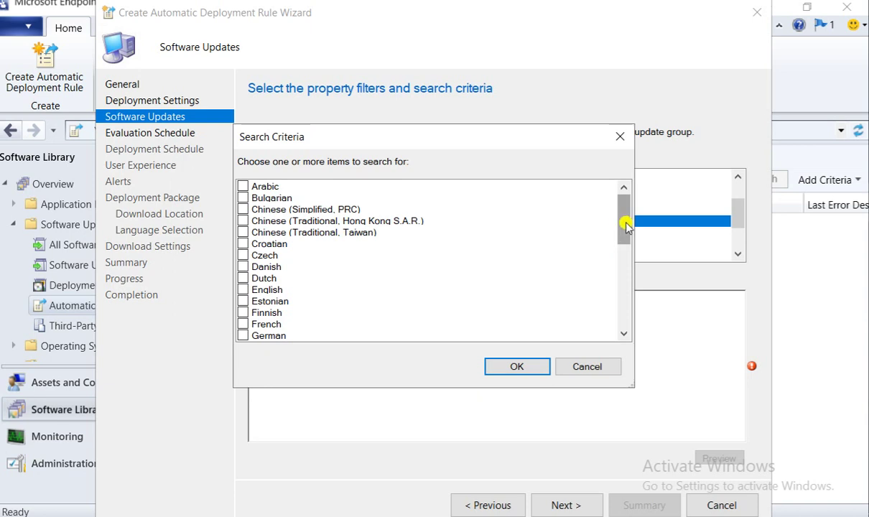
{"action": "left_click_drag", "start_coordinate": [625, 225], "coordinate": [624, 251]}
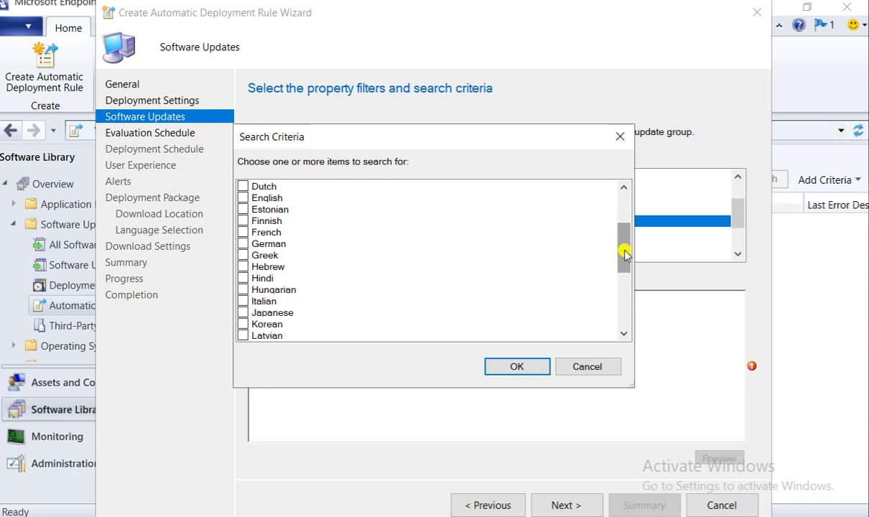
{"action": "left_click_drag", "start_coordinate": [622, 246], "coordinate": [620, 236]}
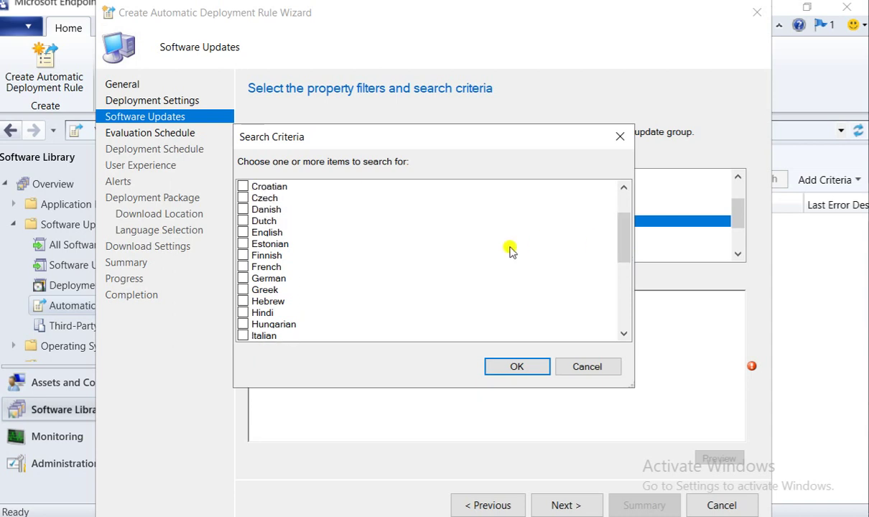
{"action": "left_click", "coordinate": [243, 233]}
{"action": "left_click", "coordinate": [504, 367]}
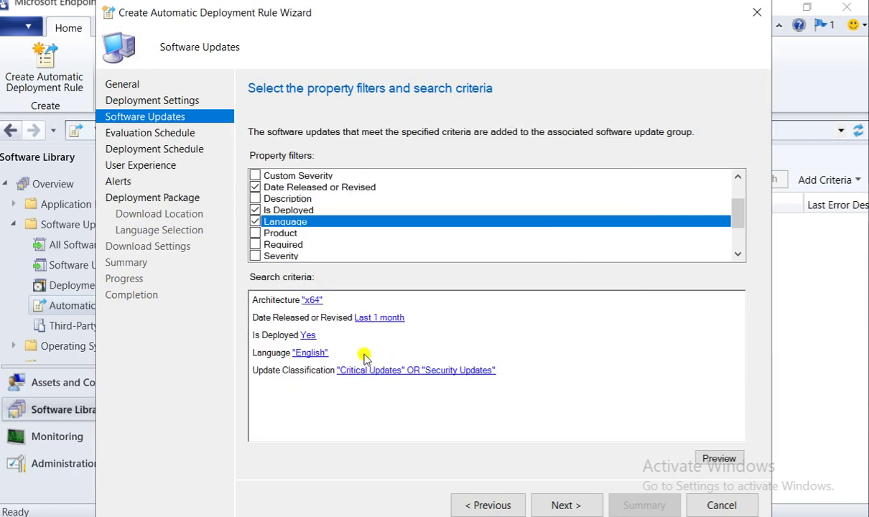
- Add the Product property filter and select every Windows 10 entry, through "Windows 10, Vibranium and later, Upgrade & Servicing Drivers", leaving Windows 2000 out
{"action": "left_click", "coordinate": [256, 234]}
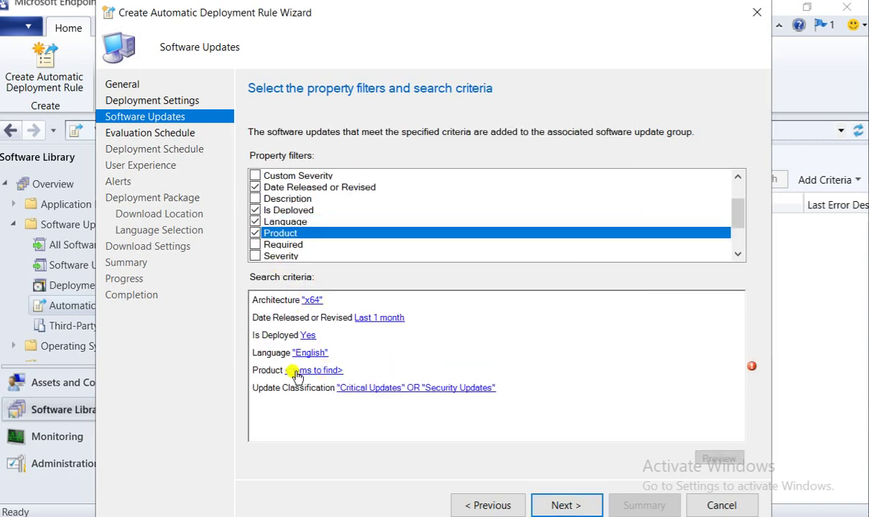
{"action": "left_click", "coordinate": [316, 370]}
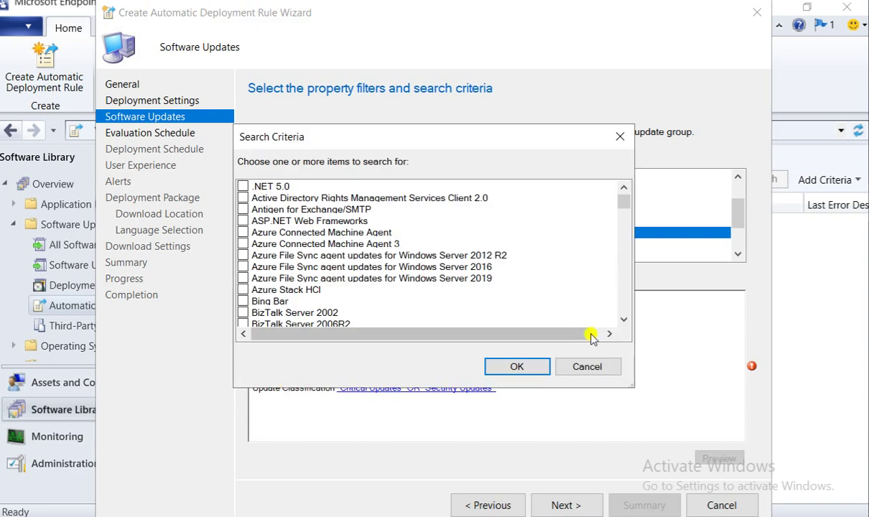
{"action": "left_click_drag", "start_coordinate": [528, 388], "coordinate": [531, 479]}
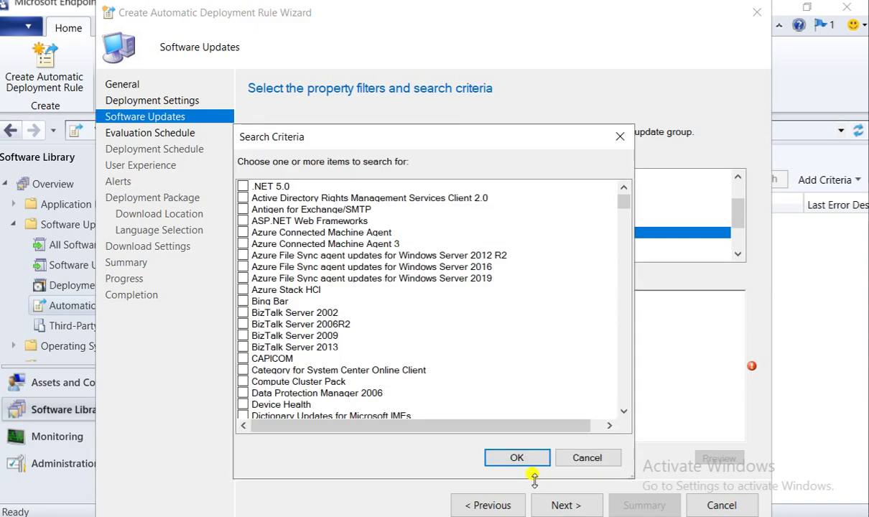
{"action": "left_click_drag", "start_coordinate": [623, 204], "coordinate": [622, 269]}
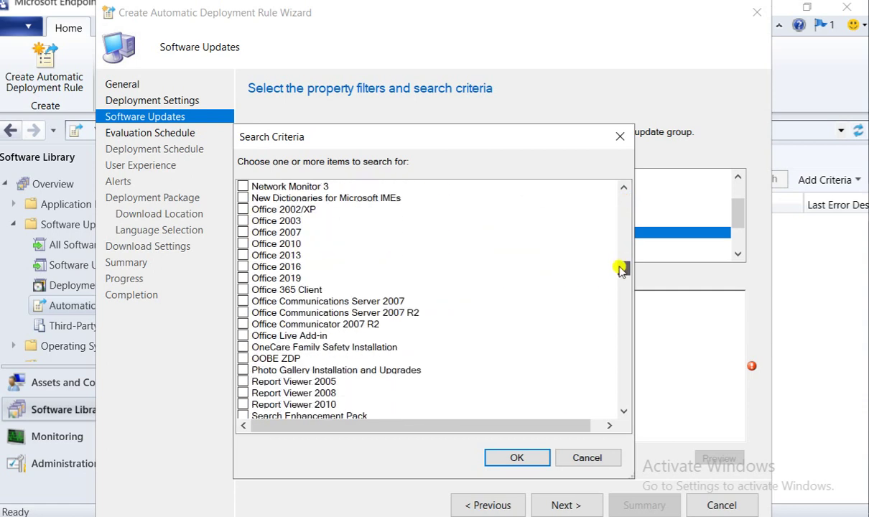
{"action": "left_click_drag", "start_coordinate": [622, 268], "coordinate": [642, 316]}
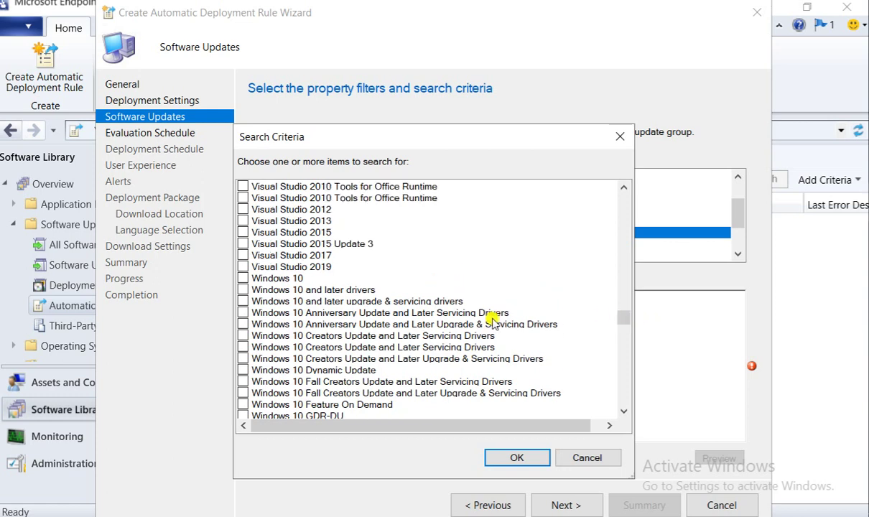
{"action": "left_click", "coordinate": [244, 279]}
{"action": "left_click", "coordinate": [244, 290]}
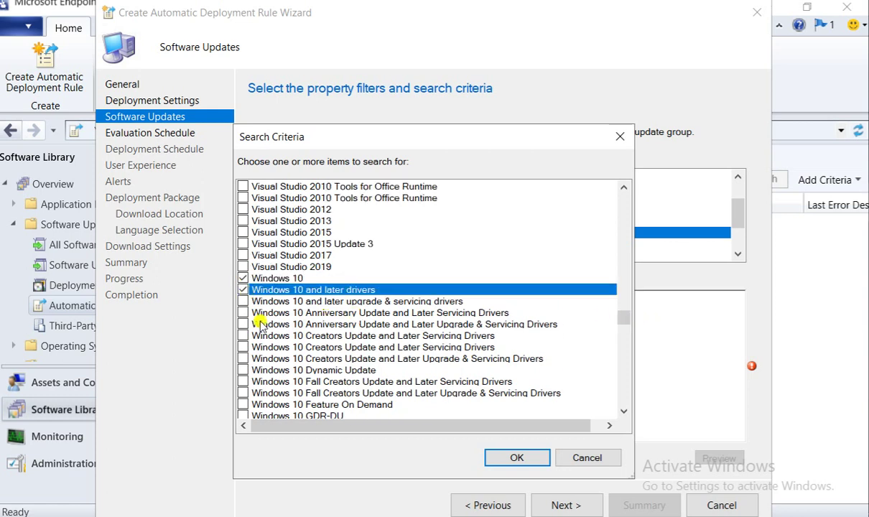
{"action": "key", "text": "Down"}
{"action": "key", "text": "space"}
{"action": "key", "text": "Down"}
{"action": "key", "text": "space"}
{"action": "key", "text": "Down"}
{"action": "key", "text": "space"}
{"action": "key", "text": "Down"}
{"action": "key", "text": "space"}
{"action": "key", "text": "Down"}
{"action": "key", "text": "space"}
{"action": "key", "text": "Down"}
{"action": "key", "text": "space"}
{"action": "key", "text": "Down"}
{"action": "key", "text": "space"}
{"action": "key", "text": "Down"}
{"action": "key", "text": "space"}
{"action": "key", "text": "Down"}
{"action": "key", "text": "space"}
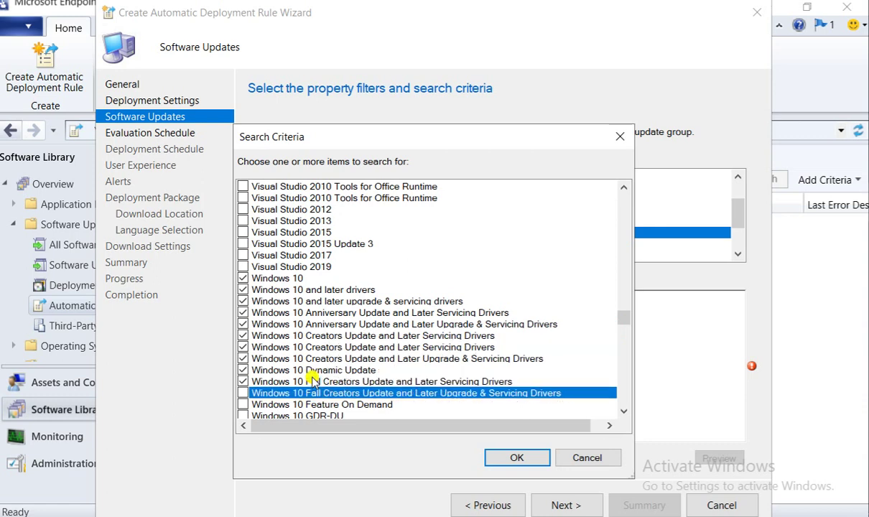
{"action": "key", "text": "Down"}
{"action": "key", "text": "space"}
{"action": "key", "text": "Down"}
{"action": "key", "text": "space"}
{"action": "key", "text": "Down"}
{"action": "key", "text": "space"}
{"action": "key", "text": "Down"}
{"action": "key", "text": "space"}
{"action": "key", "text": "Down"}
{"action": "key", "text": "space"}
{"action": "key", "text": "Down"}
{"action": "key", "text": "space"}
{"action": "key", "text": "Down"}
{"action": "key", "text": "space"}
{"action": "key", "text": "Down"}
{"action": "key", "text": "space"}
{"action": "key", "text": "Down"}
{"action": "key", "text": "space"}
{"action": "key", "text": "Down"}
{"action": "key", "text": "space"}
{"action": "key", "text": "Down"}
{"action": "key", "text": "space"}
{"action": "key", "text": "Down"}
{"action": "key", "text": "space"}
{"action": "key", "text": "Down"}
{"action": "key", "text": "space"}
{"action": "key", "text": "Down"}
{"action": "key", "text": "space"}
{"action": "key", "text": "Down"}
{"action": "key", "text": "space"}
{"action": "key", "text": "Down"}
{"action": "key", "text": "space"}
{"action": "key", "text": "Down"}
{"action": "key", "text": "space"}
{"action": "key", "text": "Down"}
{"action": "key", "text": "space"}
{"action": "key", "text": "Down"}
{"action": "key", "text": "space"}
{"action": "key", "text": "Down"}
{"action": "key", "text": "space"}
{"action": "key", "text": "Down"}
{"action": "key", "text": "space"}
{"action": "key", "text": "Down"}
{"action": "key", "text": "space"}
{"action": "key", "text": "Down"}
{"action": "key", "text": "space"}
{"action": "key", "text": "Down"}
{"action": "key", "text": "space"}
{"action": "key", "text": "Down"}
{"action": "key", "text": "space"}
{"action": "key", "text": "Down"}
{"action": "key", "text": "space"}
{"action": "key", "text": "Down"}
{"action": "key", "text": "space"}
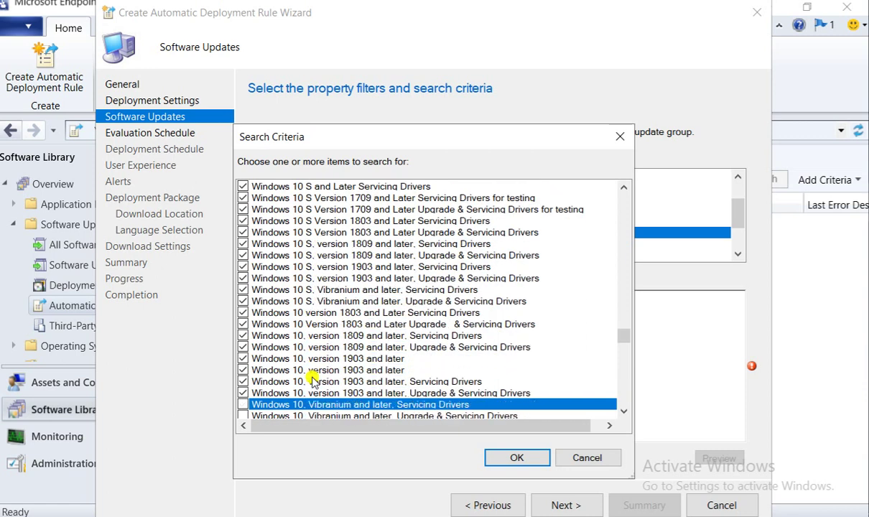
{"action": "key", "text": "Down"}
{"action": "key", "text": "space"}
{"action": "key", "text": "Down"}
{"action": "key", "text": "space"}
{"action": "key", "text": "Down"}
{"action": "key", "text": "Down"}
{"action": "key", "text": "Up"}
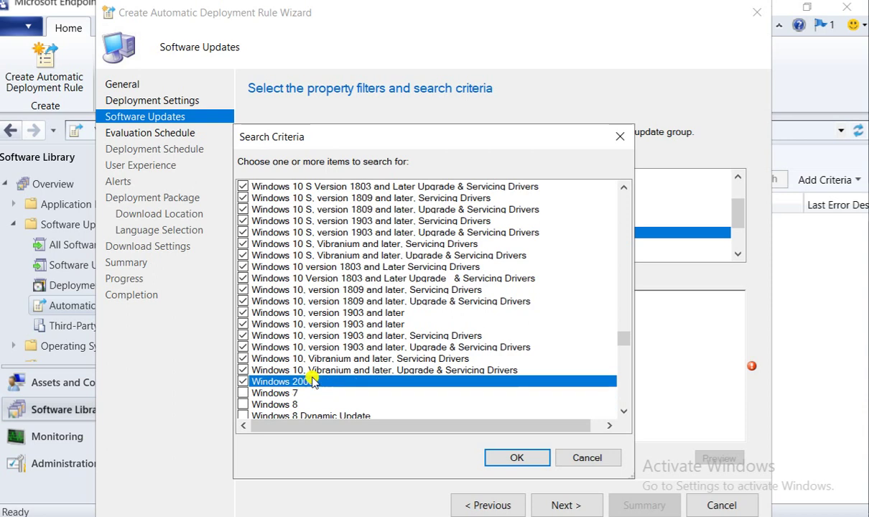
{"action": "key", "text": "Up"}
{"action": "key", "text": "Up"}
{"action": "key", "text": "Down"}
{"action": "key", "text": "space"}
{"action": "key", "text": "Down"}
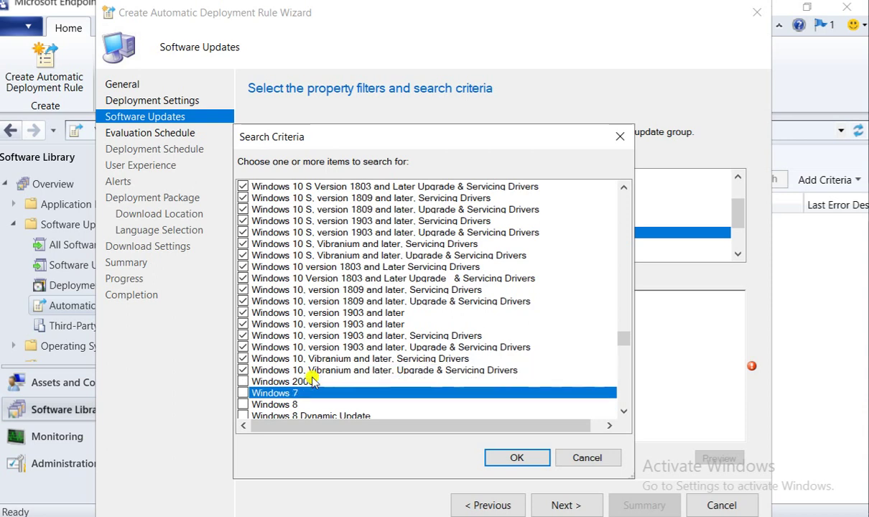
- Look through the product entries after Windows 10, from Windows 8 to Windows Live, for further products to include
{"action": "key", "text": "Down"}
{"action": "key", "text": "Down"}
{"action": "key", "text": "Down"}
{"action": "key", "text": "Down"}
{"action": "key", "text": "Down"}
{"action": "key", "text": "Down"}
{"action": "key", "text": "Down"}
{"action": "key", "text": "Down"}
{"action": "key", "text": "Down"}
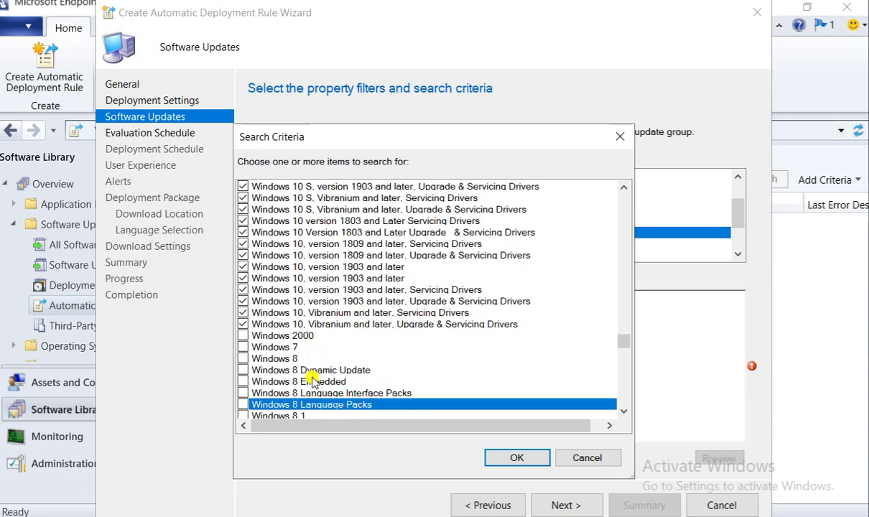
{"action": "key", "text": "Down"}
{"action": "key", "text": "Down"}
{"action": "key", "text": "Down"}
{"action": "key", "text": "Down"}
{"action": "key", "text": "Down"}
{"action": "key", "text": "Down"}
{"action": "key", "text": "Down"}
{"action": "key", "text": "Down"}
{"action": "key", "text": "Down"}
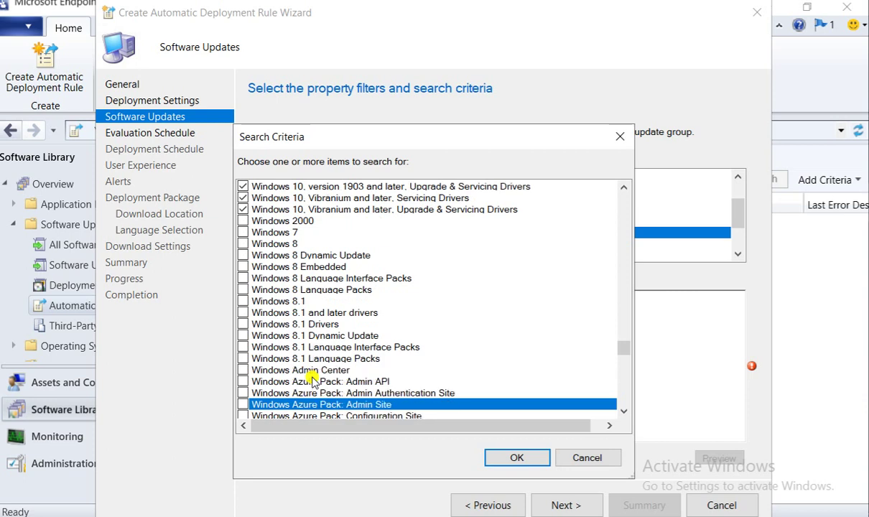
{"action": "key", "text": "Down"}
{"action": "key", "text": "Down"}
{"action": "key", "text": "Down"}
{"action": "key", "text": "Down"}
{"action": "key", "text": "Down"}
{"action": "key", "text": "Down"}
{"action": "key", "text": "Down"}
{"action": "key", "text": "Down"}
{"action": "key", "text": "Down"}
{"action": "key", "text": "Down"}
{"action": "key", "text": "Down"}
{"action": "key", "text": "Down"}
{"action": "key", "text": "Down"}
{"action": "key", "text": "Down"}
{"action": "key", "text": "Down"}
{"action": "key", "text": "Down"}
{"action": "key", "text": "Down"}
{"action": "key", "text": "Down"}
{"action": "key", "text": "Down"}
{"action": "key", "text": "Down"}
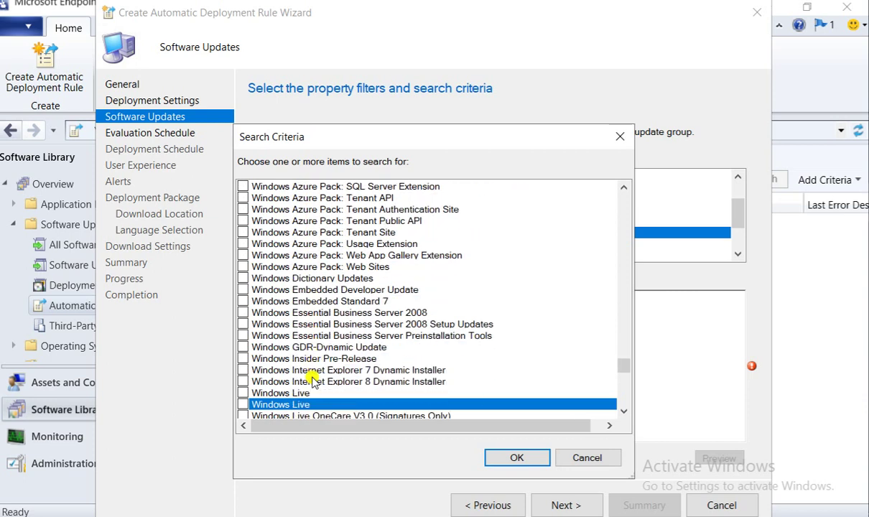
- Accept the product selection, preview the updates that match the search criteria, and close the preview
{"action": "left_click", "coordinate": [520, 451]}
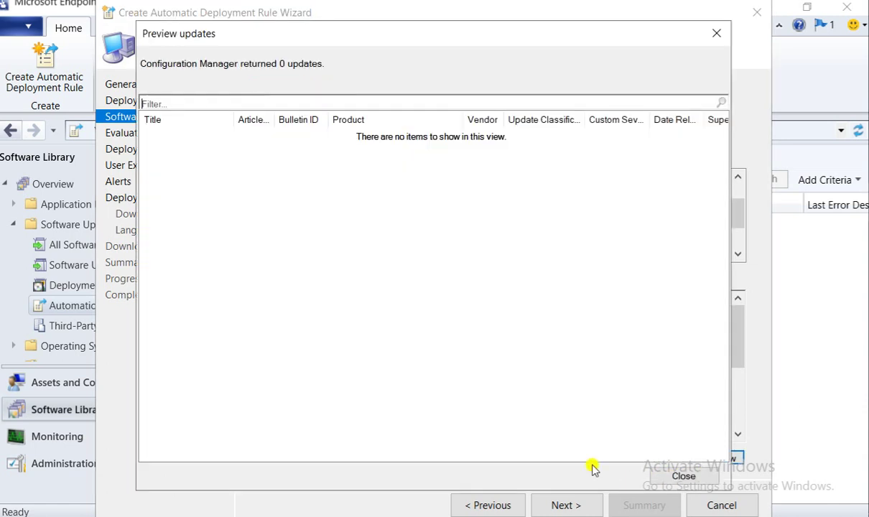
{"action": "left_click", "coordinate": [684, 476]}
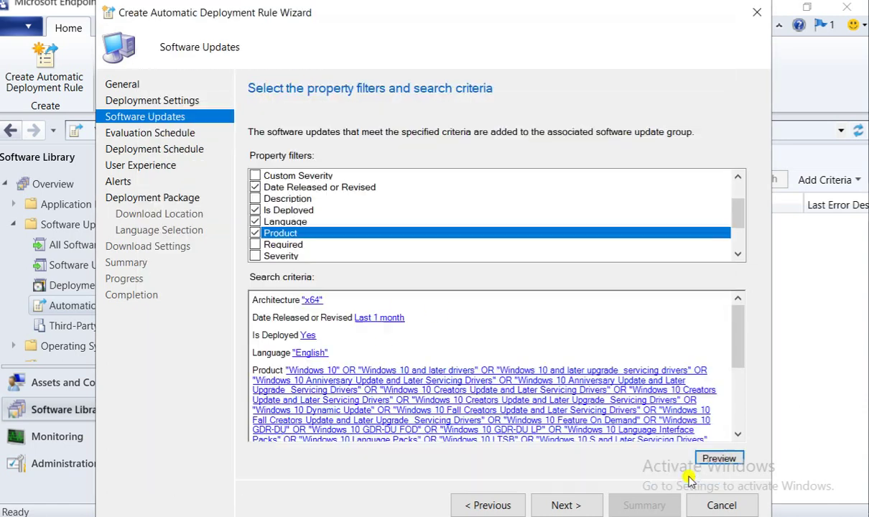
- Clear the Product criterion by removing and re-adding the Product filter, and open its list of products for selection
{"action": "left_click", "coordinate": [255, 233]}
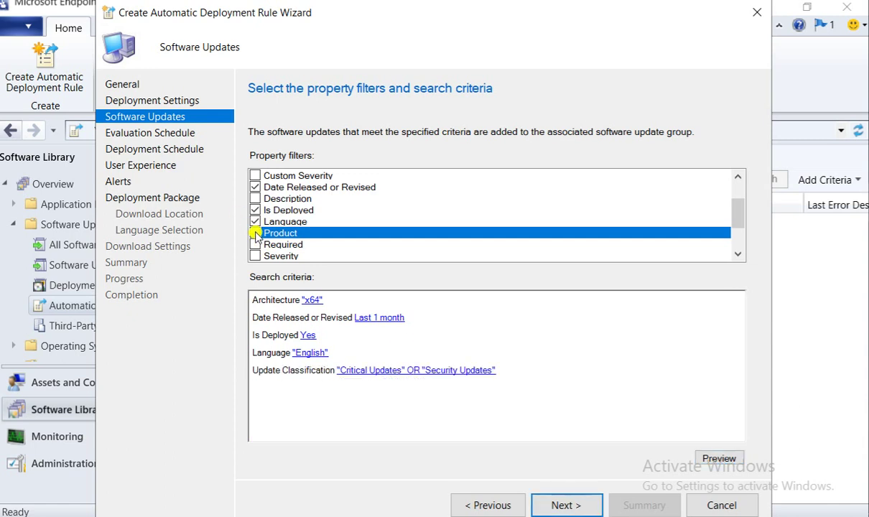
{"action": "left_click", "coordinate": [255, 234]}
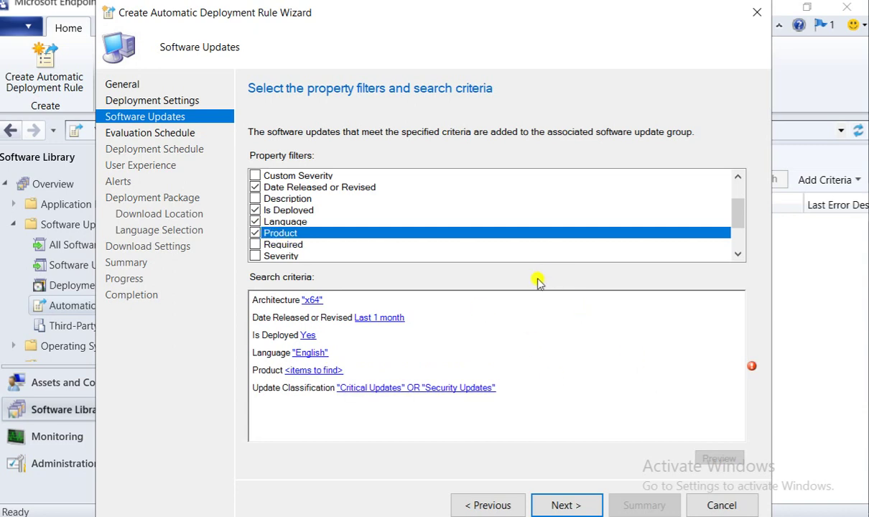
{"action": "left_click", "coordinate": [314, 370]}
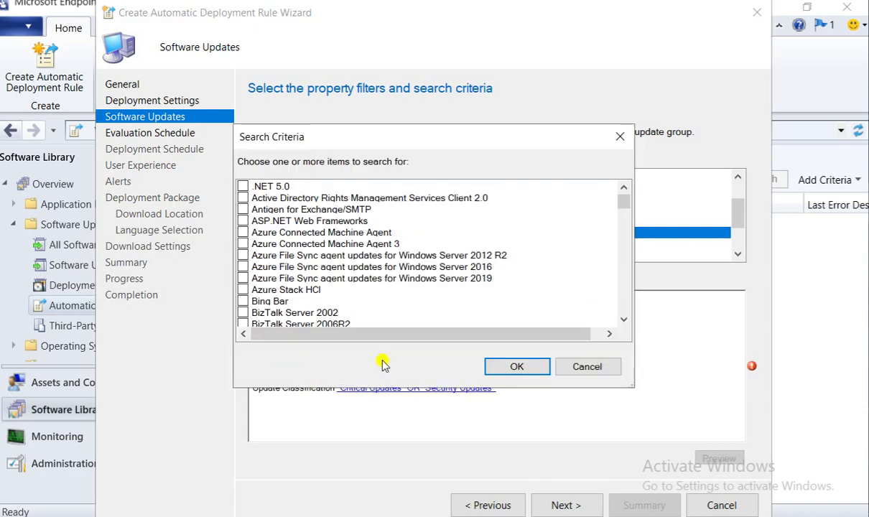
- Select every Windows 10 entry in the product list, from "Windows 10" through "Windows 10, Vibranium and later, Upgrade & Servicing Drivers"
{"action": "left_click_drag", "start_coordinate": [623, 200], "coordinate": [627, 262]}
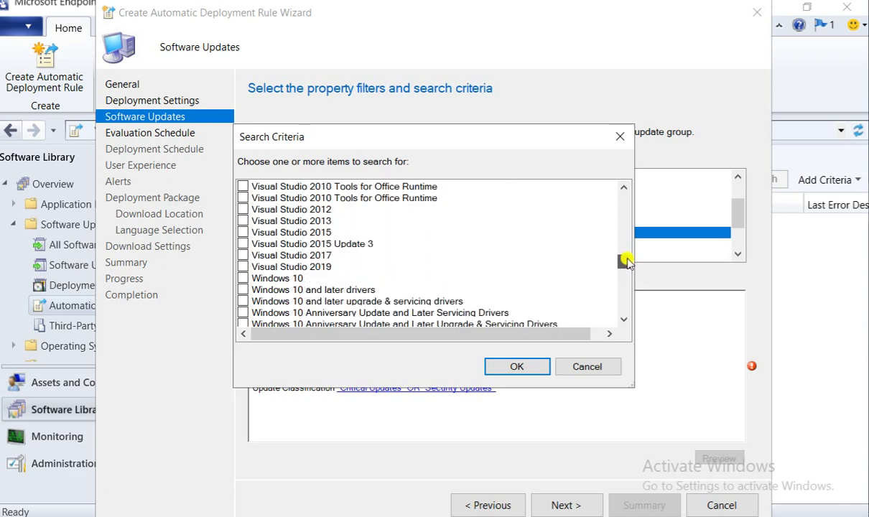
{"action": "left_click", "coordinate": [283, 280]}
{"action": "key", "text": "Down"}
{"action": "key", "text": "space"}
{"action": "key", "text": "Down"}
{"action": "key", "text": "space"}
{"action": "key", "text": "Down"}
{"action": "key", "text": "space"}
{"action": "key", "text": "Down"}
{"action": "key", "text": "space"}
{"action": "key", "text": "Down"}
{"action": "key", "text": "space"}
{"action": "key", "text": "Down"}
{"action": "key", "text": "space"}
{"action": "key", "text": "Down"}
{"action": "key", "text": "space"}
{"action": "key", "text": "Down"}
{"action": "key", "text": "space"}
{"action": "key", "text": "Down"}
{"action": "key", "text": "space"}
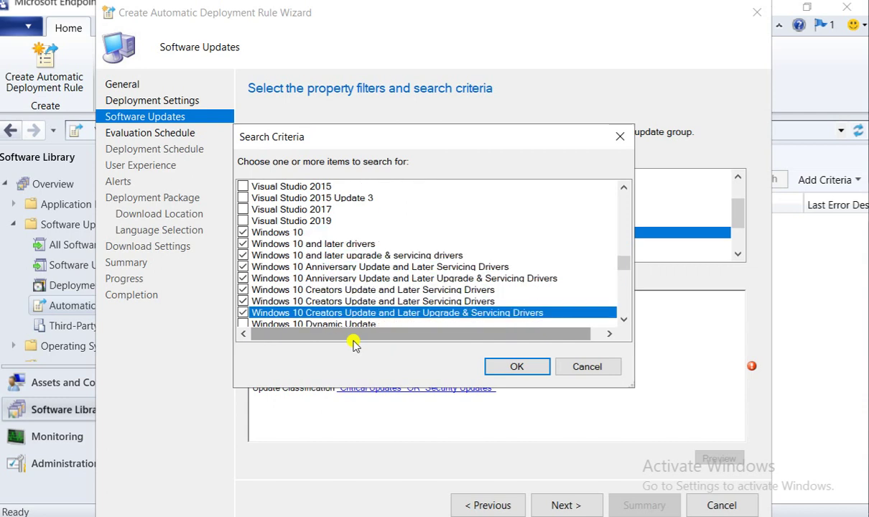
{"action": "key", "text": "Down"}
{"action": "key", "text": "space"}
{"action": "key", "text": "Down"}
{"action": "key", "text": "space"}
{"action": "key", "text": "Down"}
{"action": "key", "text": "space"}
{"action": "key", "text": "Down"}
{"action": "key", "text": "space"}
{"action": "key", "text": "Down"}
{"action": "key", "text": "space"}
{"action": "key", "text": "Down"}
{"action": "key", "text": "space"}
{"action": "key", "text": "Down"}
{"action": "key", "text": "space"}
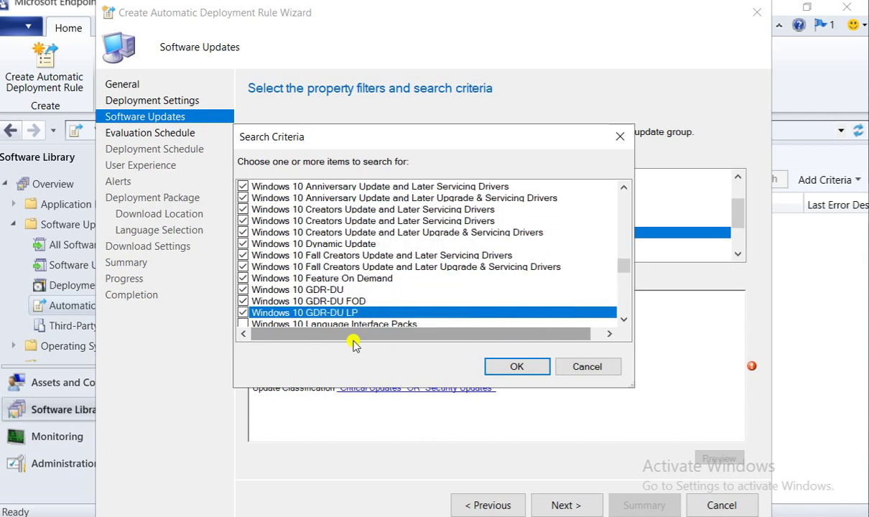
{"action": "key", "text": "Down"}
{"action": "key", "text": "space"}
{"action": "key", "text": "Down"}
{"action": "key", "text": "space"}
{"action": "key", "text": "Down"}
{"action": "key", "text": "space"}
{"action": "key", "text": "Down"}
{"action": "key", "text": "space"}
{"action": "key", "text": "Down"}
{"action": "key", "text": "space"}
{"action": "key", "text": "Down"}
{"action": "key", "text": "space"}
{"action": "key", "text": "Down"}
{"action": "key", "text": "space"}
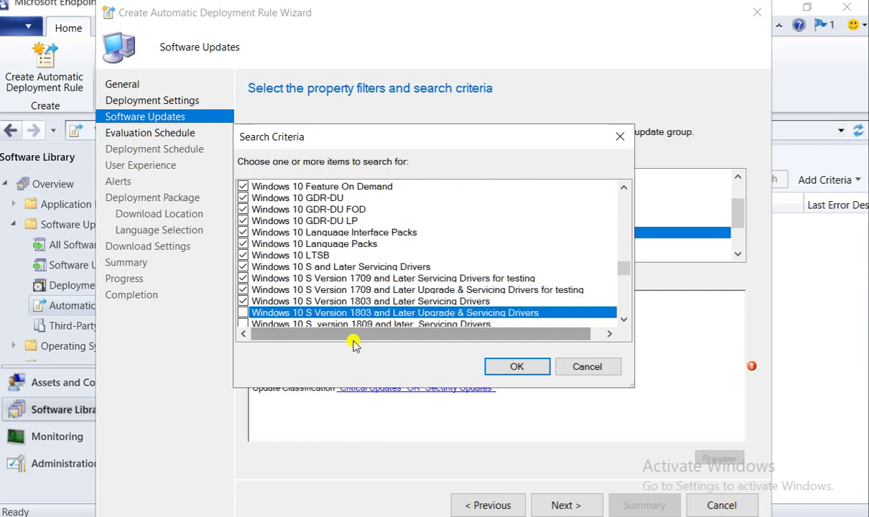
{"action": "key", "text": "Down"}
{"action": "key", "text": "space"}
{"action": "key", "text": "Down"}
{"action": "key", "text": "space"}
{"action": "key", "text": "Down"}
{"action": "key", "text": "space"}
{"action": "key", "text": "Down"}
{"action": "key", "text": "space"}
{"action": "key", "text": "Down"}
{"action": "key", "text": "space"}
{"action": "key", "text": "Down"}
{"action": "key", "text": "space"}
{"action": "key", "text": "Down"}
{"action": "key", "text": "space"}
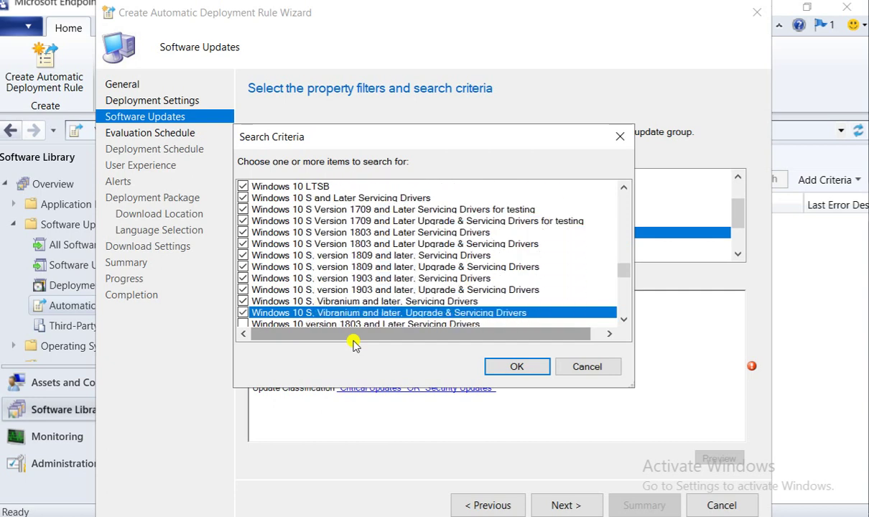
{"action": "key", "text": "Down"}
{"action": "key", "text": "space"}
{"action": "key", "text": "Down"}
{"action": "key", "text": "space"}
{"action": "key", "text": "Down"}
{"action": "key", "text": "space"}
{"action": "key", "text": "Down"}
{"action": "key", "text": "space"}
{"action": "key", "text": "Down"}
{"action": "key", "text": "space"}
{"action": "key", "text": "Down"}
{"action": "key", "text": "space"}
{"action": "key", "text": "Down"}
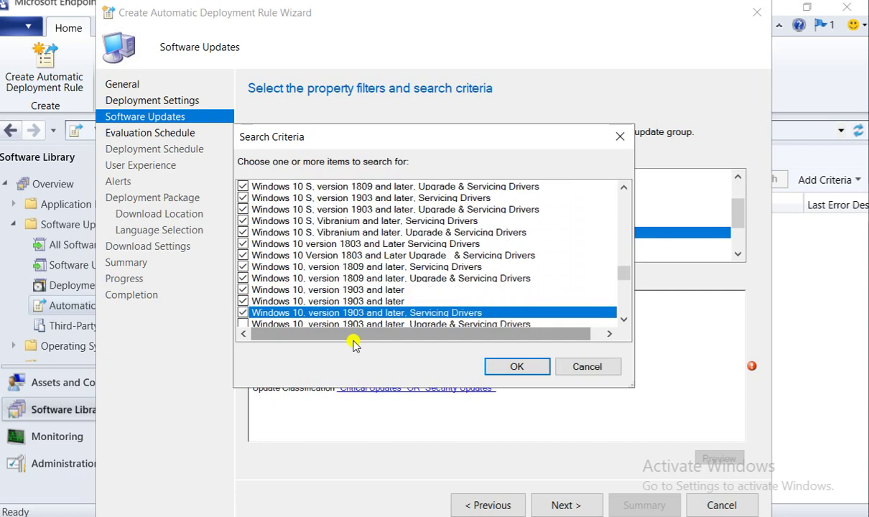
{"action": "key", "text": "space"}
{"action": "key", "text": "Down"}
{"action": "key", "text": "space"}
{"action": "key", "text": "Down"}
{"action": "key", "text": "space"}
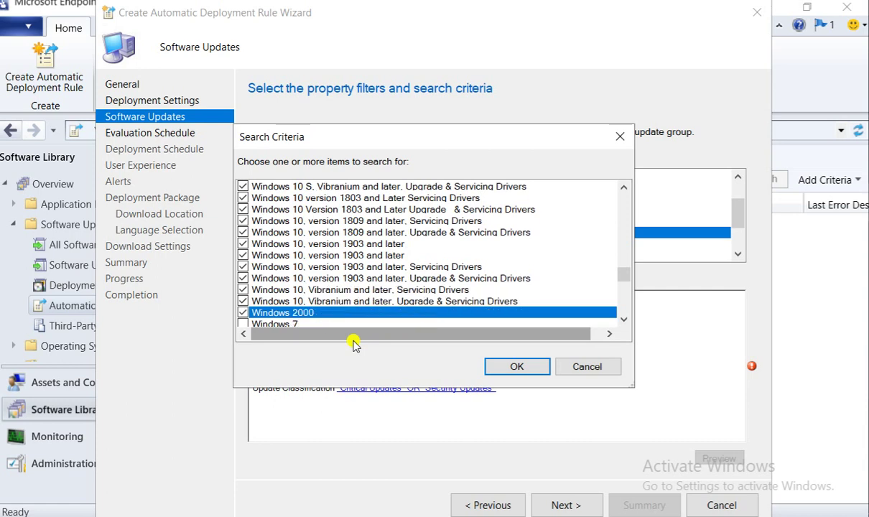
- Leave Windows 2000 and the older Windows products out of the selection, and accept the product criteria
{"action": "key", "text": "Down"}
{"action": "key", "text": "Down"}
{"action": "key", "text": "Down"}
{"action": "key", "text": "Down"}
{"action": "key", "text": "Down"}
{"action": "key", "text": "Down"}
{"action": "key", "text": "Down"}
{"action": "key", "text": "Down"}
{"action": "key", "text": "Down"}
{"action": "key", "text": "Down"}
{"action": "key", "text": "Down"}
{"action": "key", "text": "Down"}
{"action": "key", "text": "Down"}
{"action": "key", "text": "Down"}
{"action": "key", "text": "Down"}
{"action": "key", "text": "Down"}
{"action": "key", "text": "Down"}
{"action": "key", "text": "Down"}
{"action": "key", "text": "Down"}
{"action": "key", "text": "Down"}
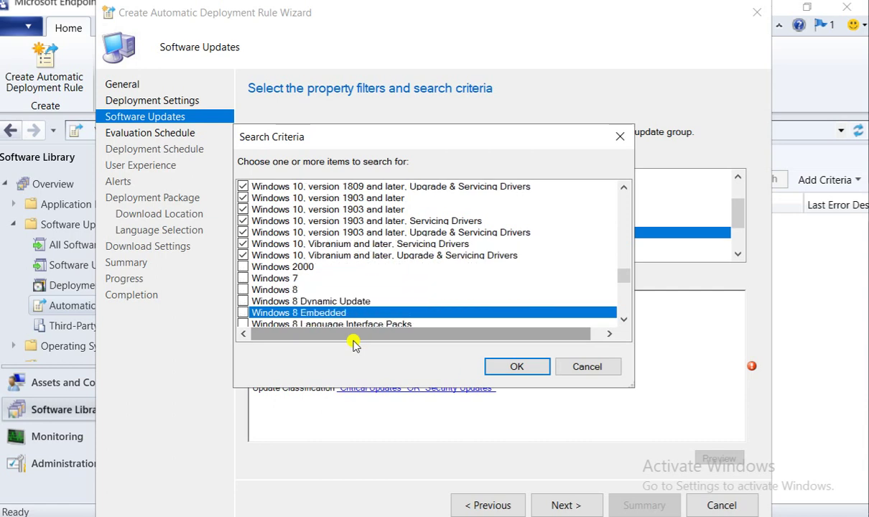
{"action": "left_click", "coordinate": [514, 368]}
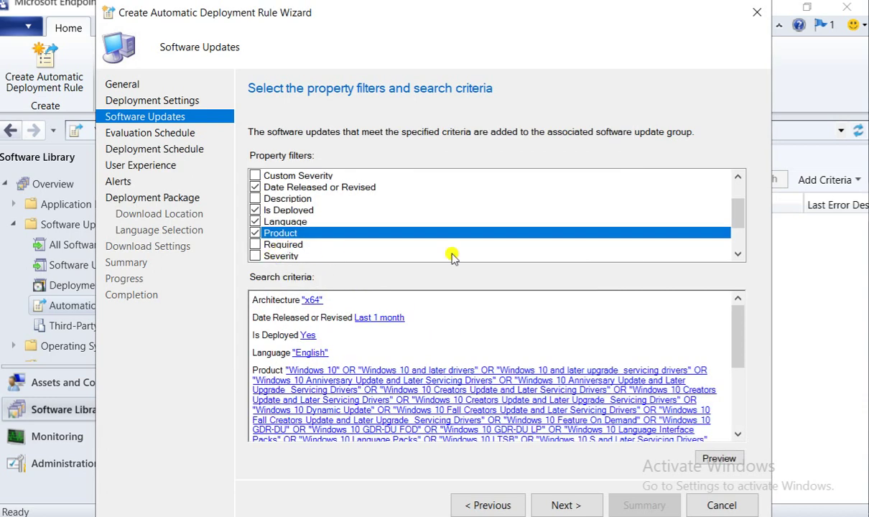
- Add the Superseded property filter and set its search value to No
{"action": "left_click", "coordinate": [740, 256]}
{"action": "left_click", "coordinate": [739, 255]}
{"action": "left_click", "coordinate": [740, 256]}
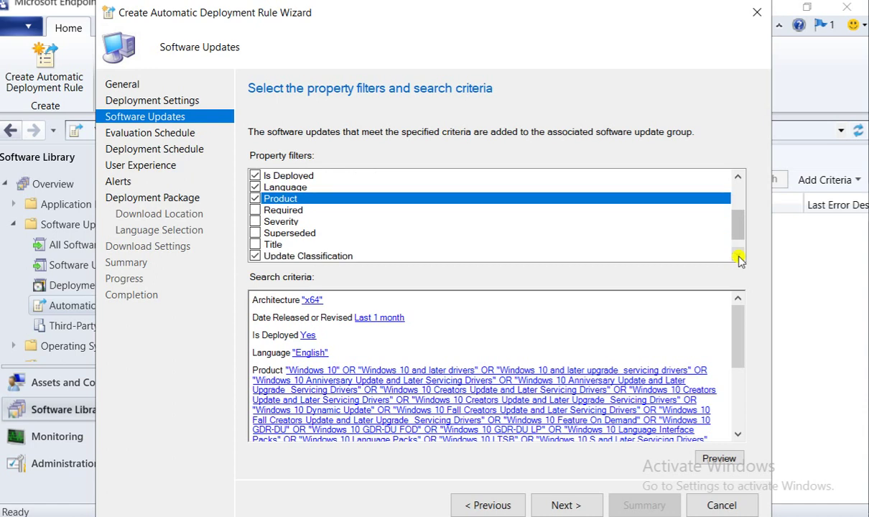
{"action": "left_click", "coordinate": [287, 223]}
{"action": "left_click", "coordinate": [286, 223]}
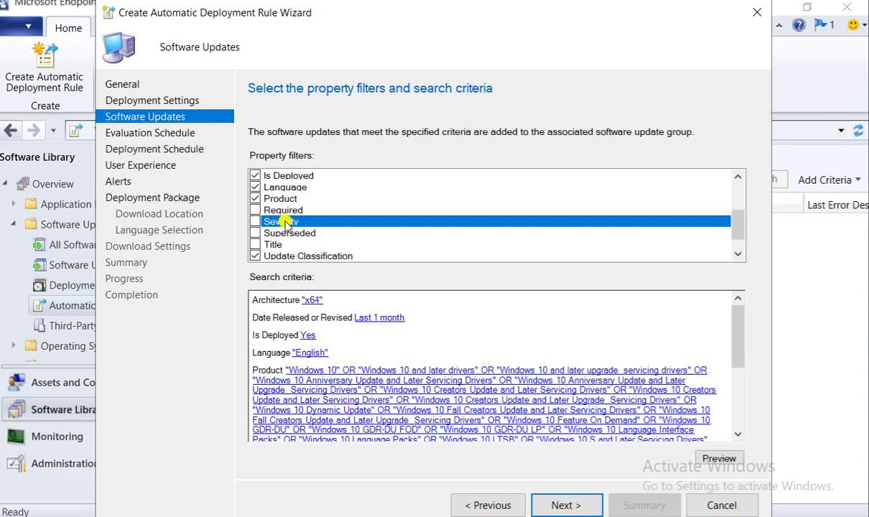
{"action": "left_click", "coordinate": [286, 232]}
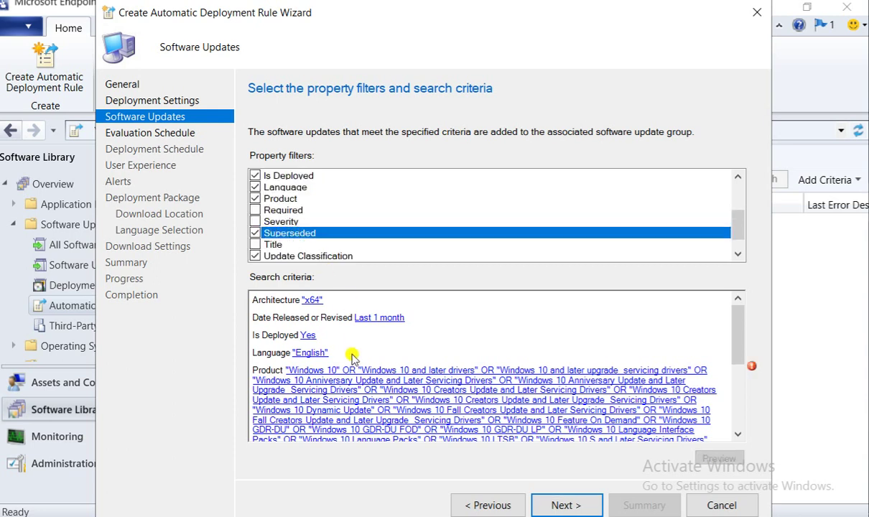
{"action": "left_click_drag", "start_coordinate": [739, 344], "coordinate": [738, 430]}
{"action": "left_click", "coordinate": [321, 415]}
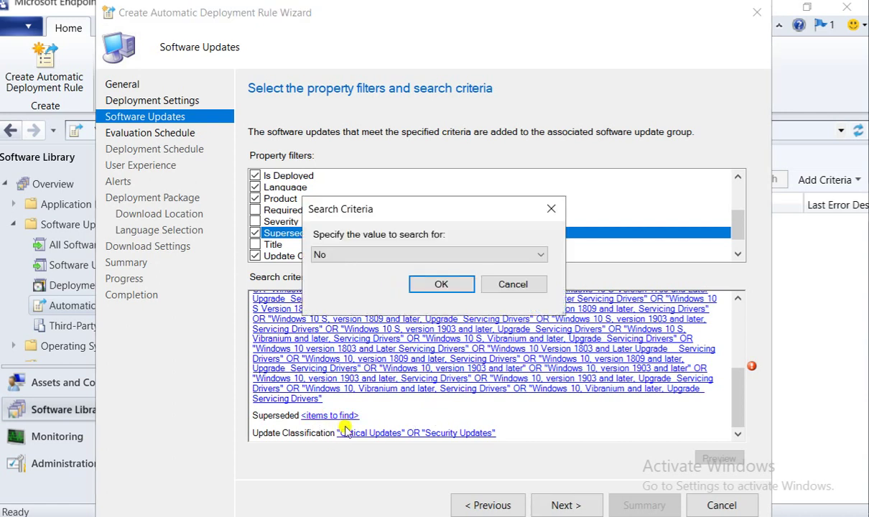
{"action": "left_click", "coordinate": [441, 283]}
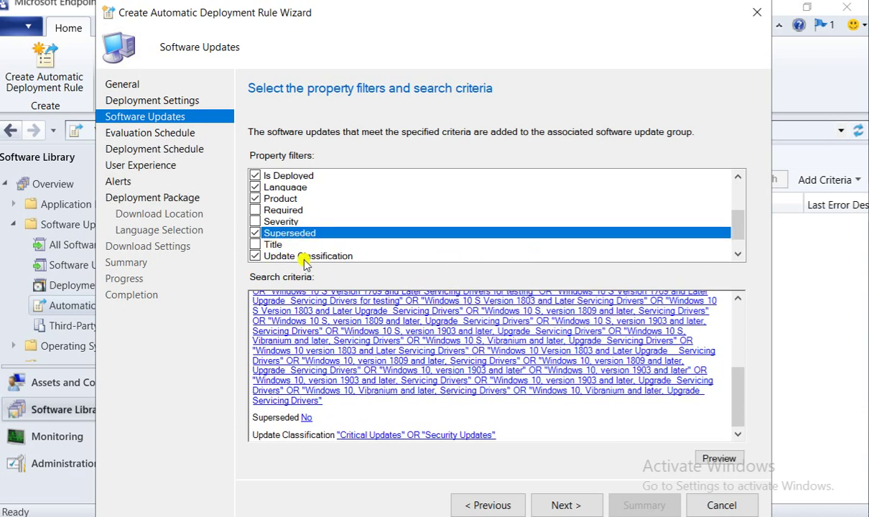
{"action": "left_click", "coordinate": [739, 255]}
{"action": "left_click", "coordinate": [739, 254]}
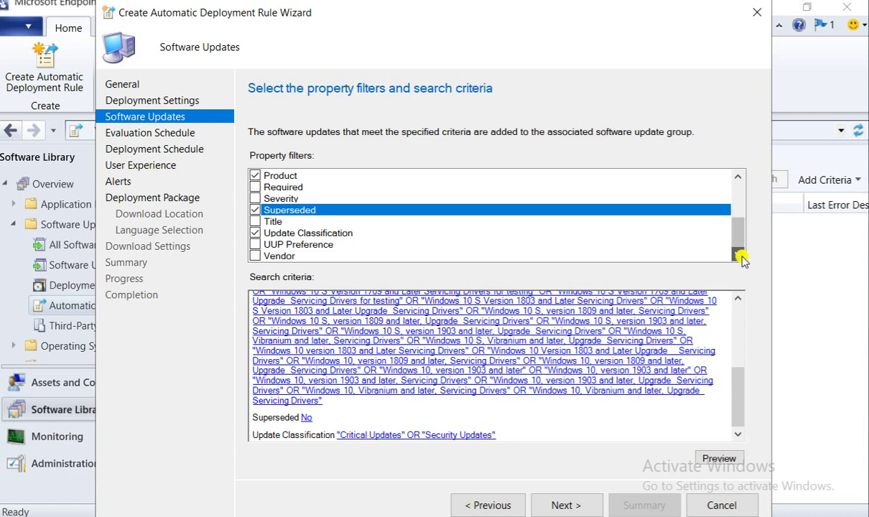
{"action": "left_click", "coordinate": [256, 222]}
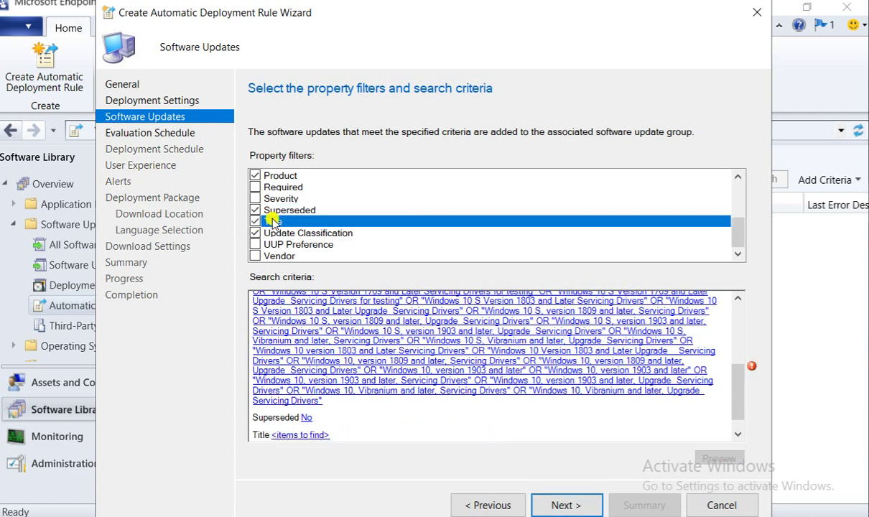
{"action": "left_click", "coordinate": [313, 438]}
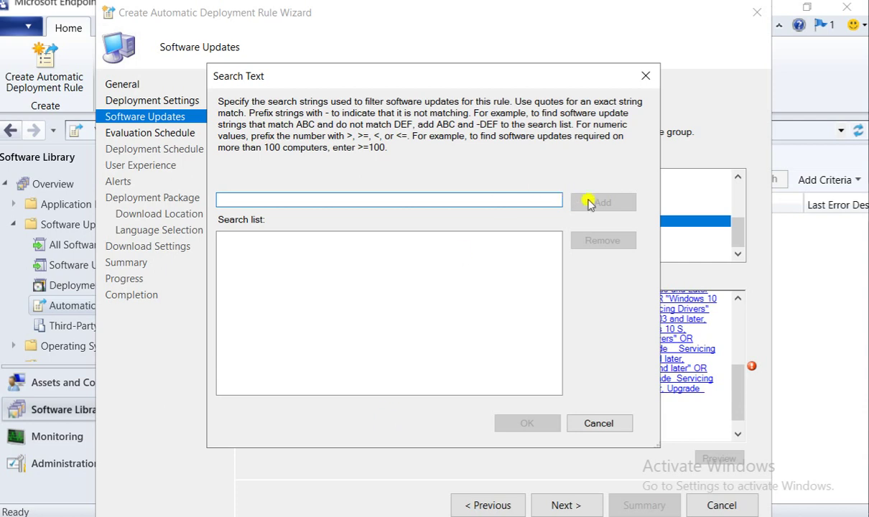
{"action": "left_click", "coordinate": [599, 423]}
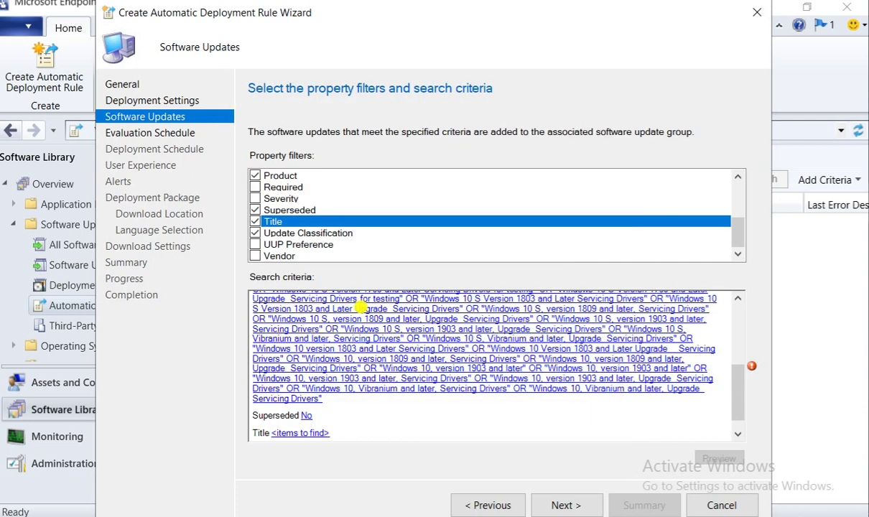
{"action": "left_click", "coordinate": [255, 222]}
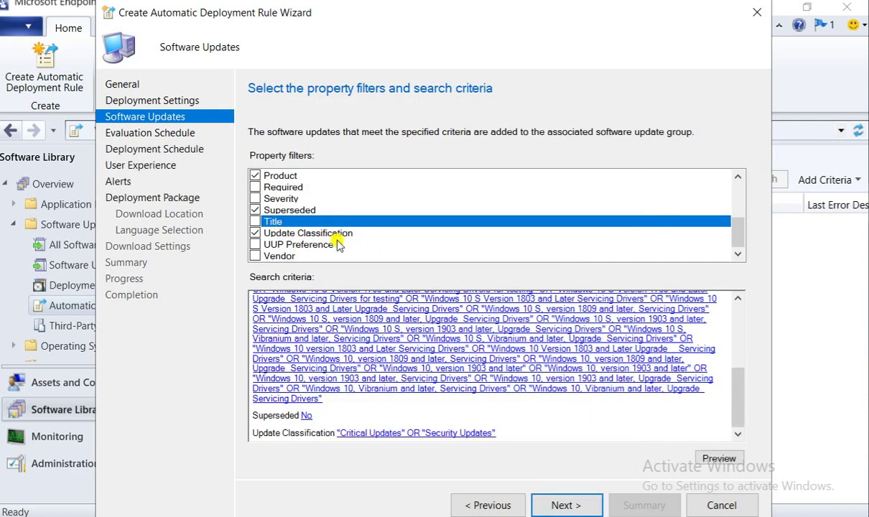
{"action": "left_click", "coordinate": [285, 257]}
{"action": "left_click", "coordinate": [254, 256]}
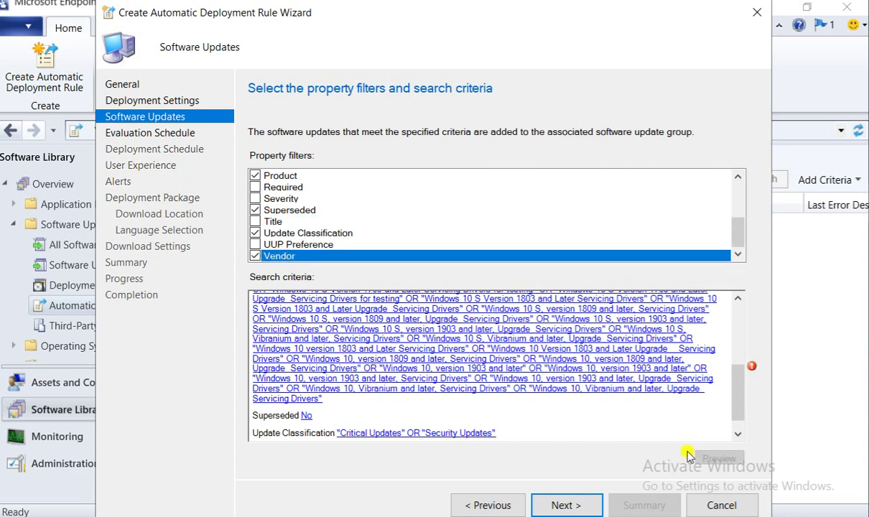
{"action": "left_click", "coordinate": [737, 435]}
{"action": "left_click", "coordinate": [738, 434]}
{"action": "left_click", "coordinate": [737, 434]}
{"action": "left_click", "coordinate": [737, 435]}
{"action": "left_click", "coordinate": [310, 433]}
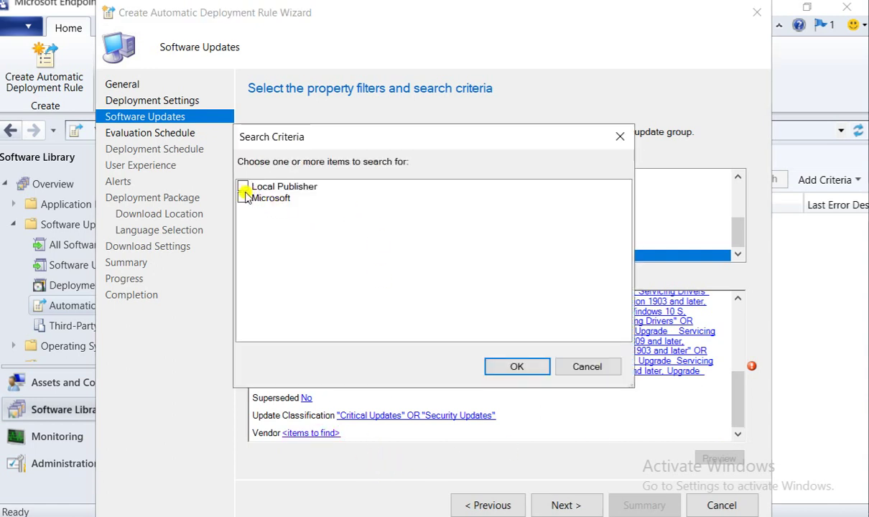
{"action": "left_click", "coordinate": [587, 365]}
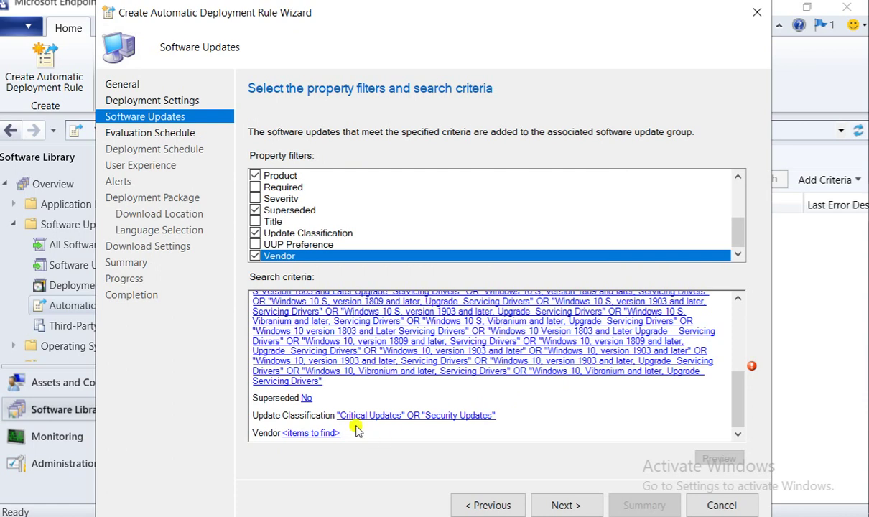
{"action": "left_click", "coordinate": [255, 257]}
- Preview the updates that match the criteria including Superseded, and close the preview
{"action": "left_click_drag", "start_coordinate": [742, 388], "coordinate": [737, 330]}
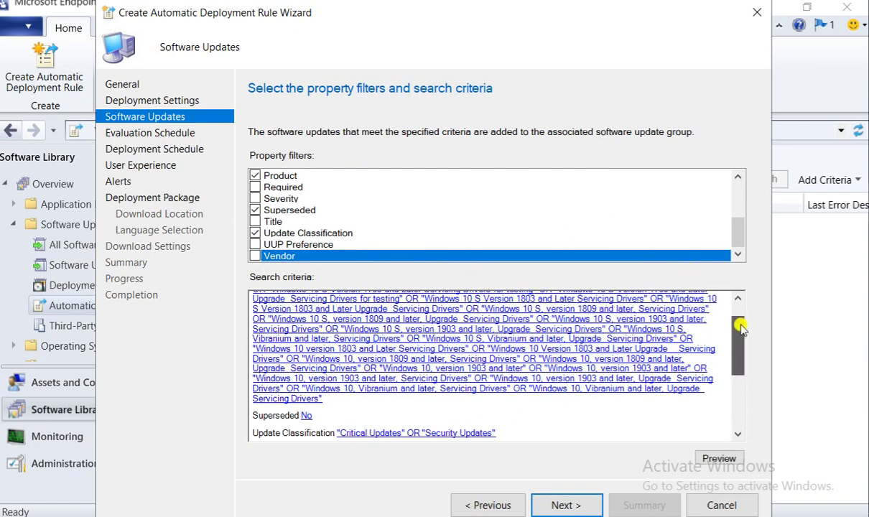
{"action": "left_click", "coordinate": [715, 459]}
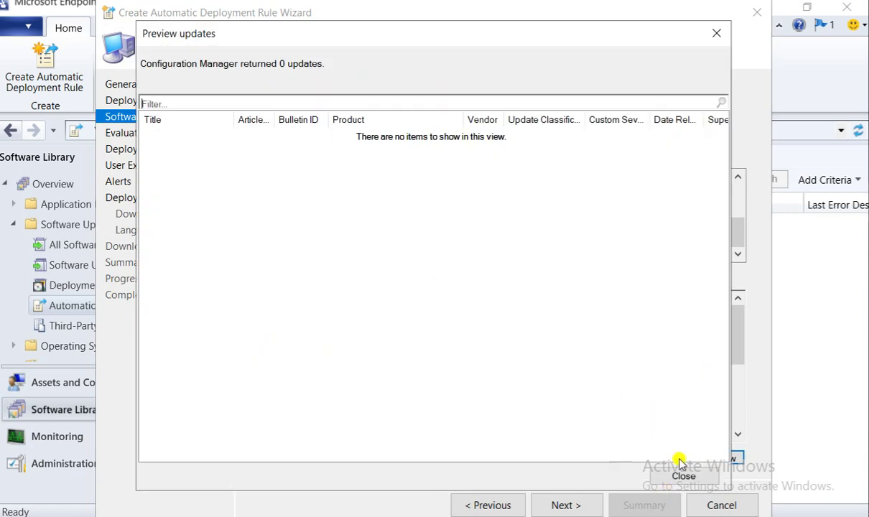
{"action": "left_click", "coordinate": [681, 474]}
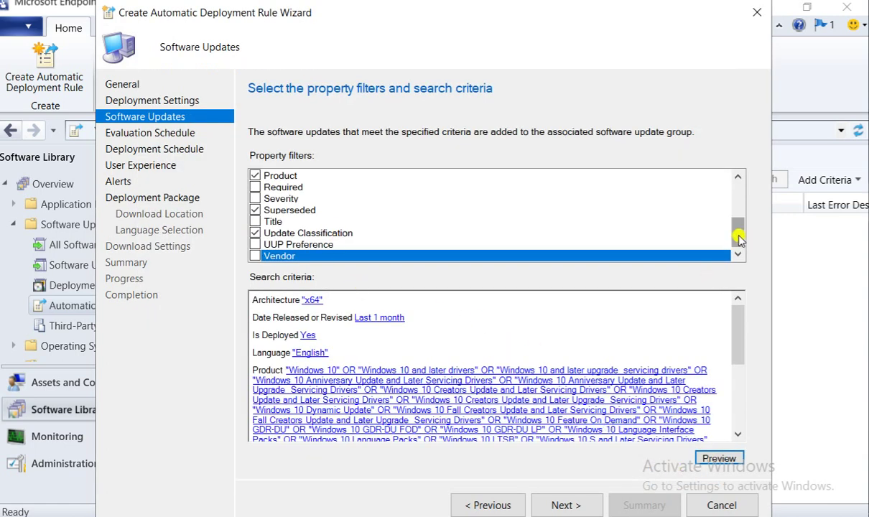
- Change the Date Released or Revised criterion to Last 2 months, and check the matching updates in the preview
{"action": "left_click_drag", "start_coordinate": [737, 237], "coordinate": [737, 159]}
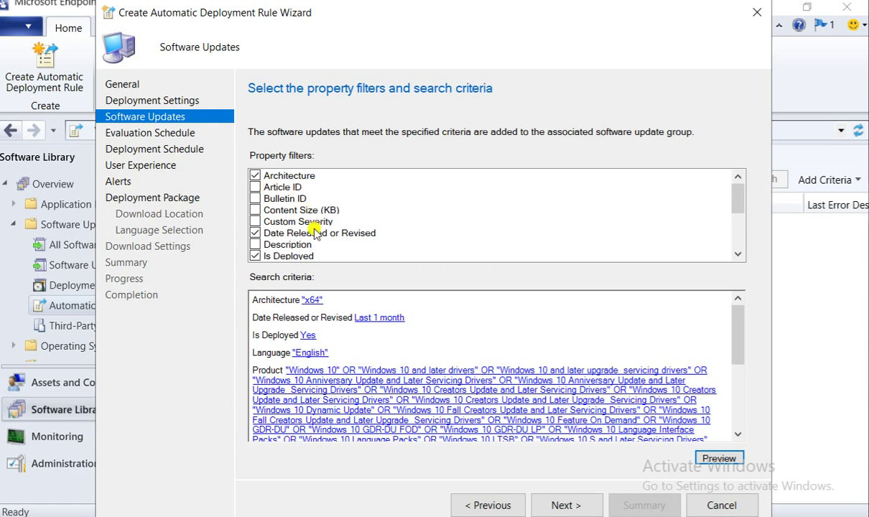
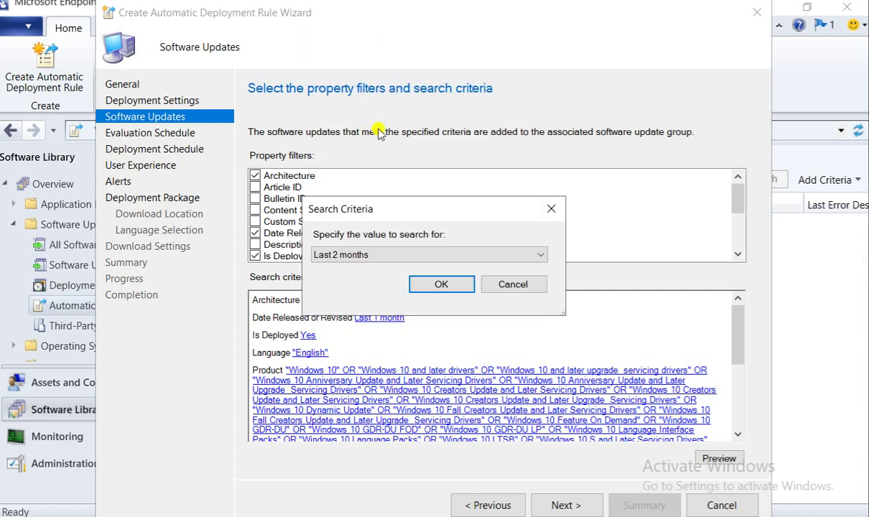
{"action": "left_click", "coordinate": [395, 271]}
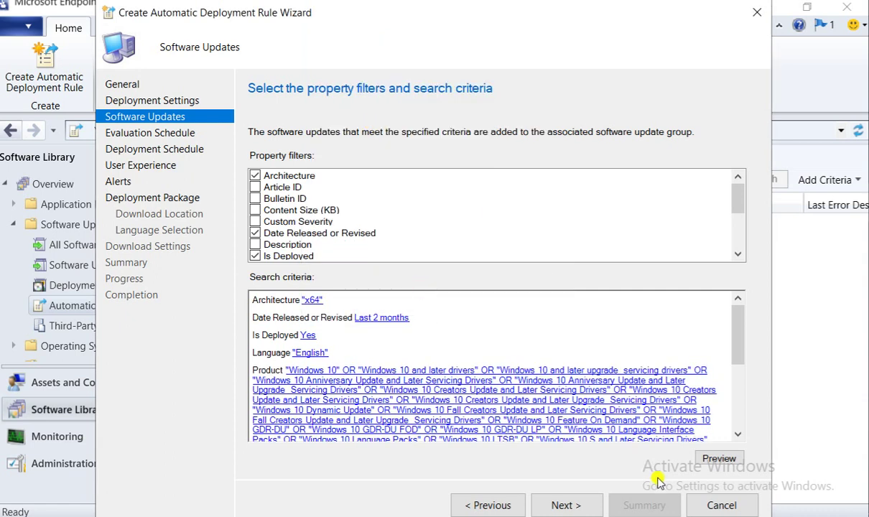
{"action": "left_click", "coordinate": [718, 459]}
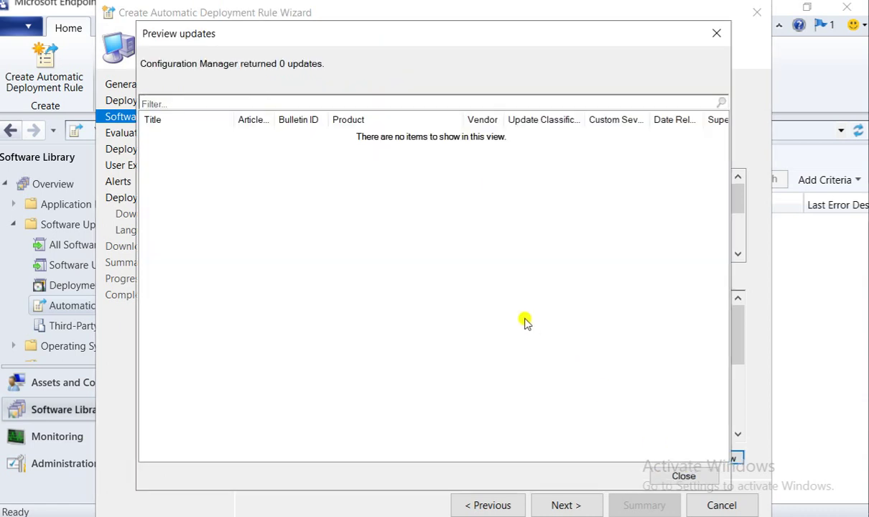
{"action": "left_click", "coordinate": [685, 476]}
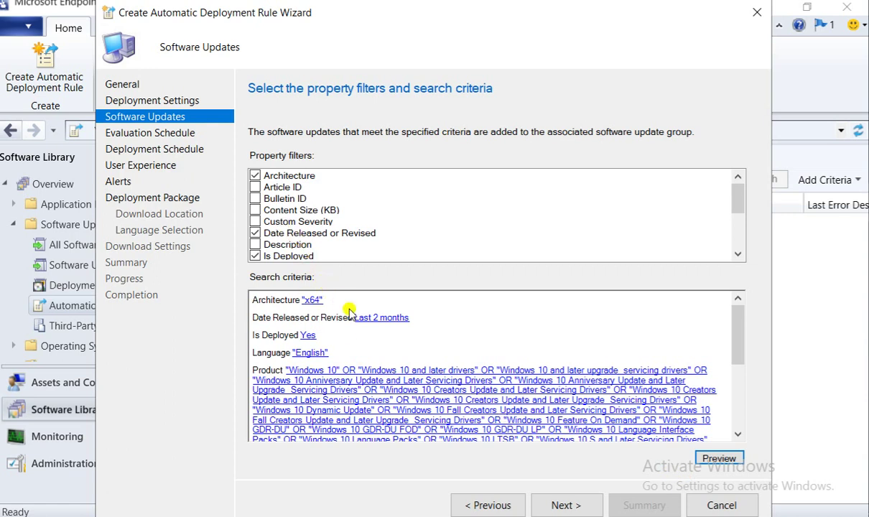
- Remove the Product property filter, and preview the updates that match the remaining criteria
{"action": "left_click_drag", "start_coordinate": [739, 329], "coordinate": [727, 298]}
{"action": "left_click", "coordinate": [737, 254]}
{"action": "left_click", "coordinate": [737, 254]}
{"action": "left_click", "coordinate": [738, 254]}
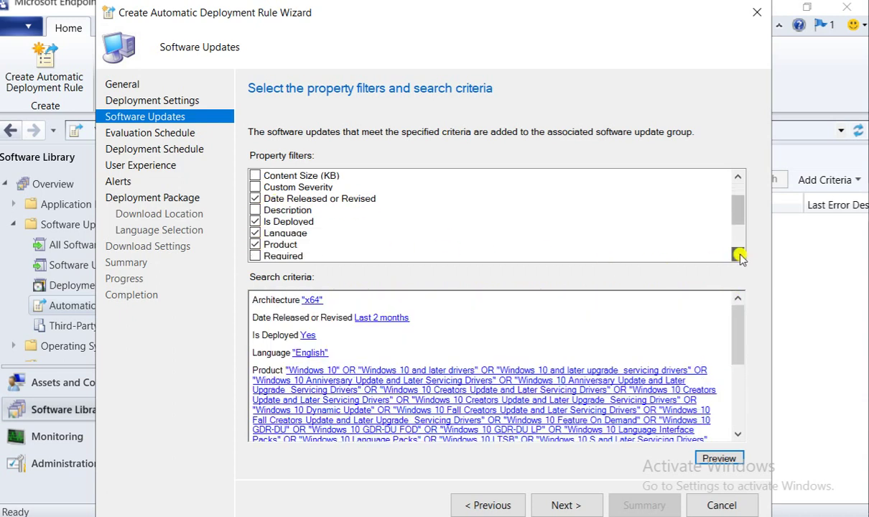
{"action": "left_click", "coordinate": [737, 254]}
{"action": "left_click", "coordinate": [737, 255]}
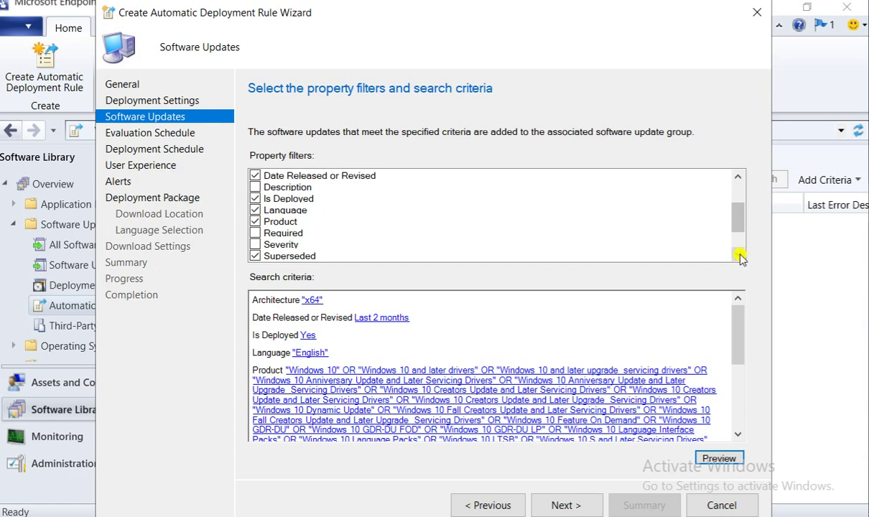
{"action": "left_click", "coordinate": [256, 221]}
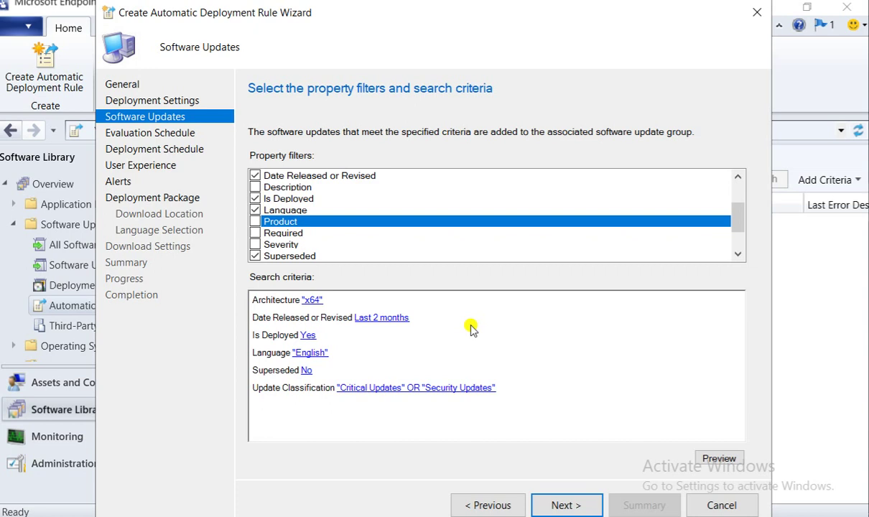
{"action": "left_click", "coordinate": [711, 457]}
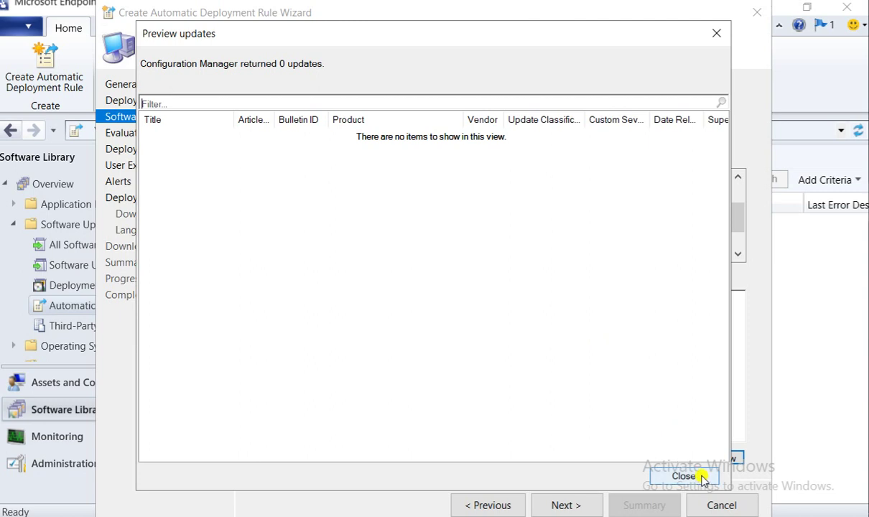
{"action": "left_click", "coordinate": [693, 473]}
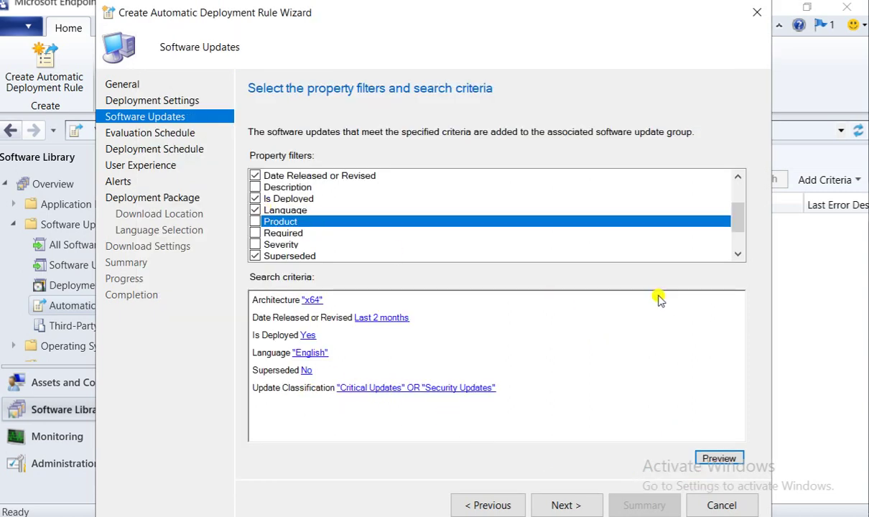
- Remove the Update Classification property filter, and preview the updates that match the remaining criteria
{"action": "left_click", "coordinate": [738, 253]}
{"action": "left_click", "coordinate": [738, 253]}
{"action": "left_click", "coordinate": [738, 253]}
{"action": "left_click", "coordinate": [737, 254]}
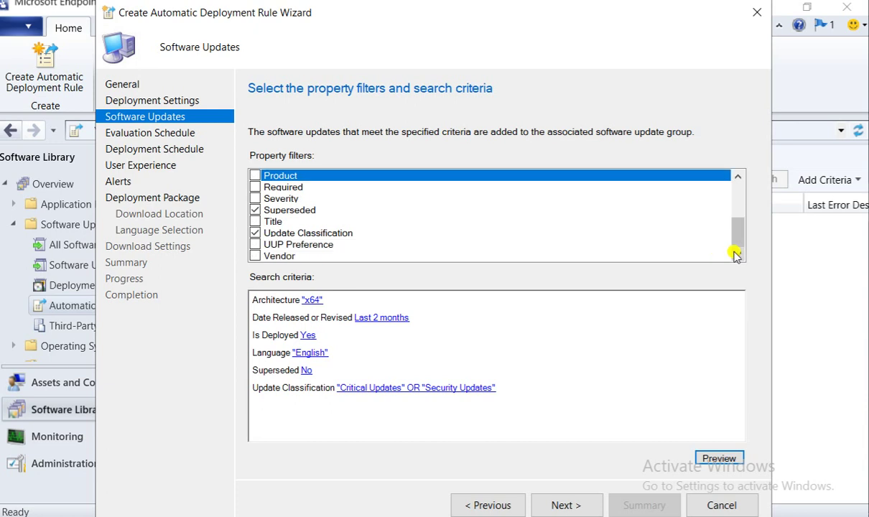
{"action": "left_click", "coordinate": [256, 234]}
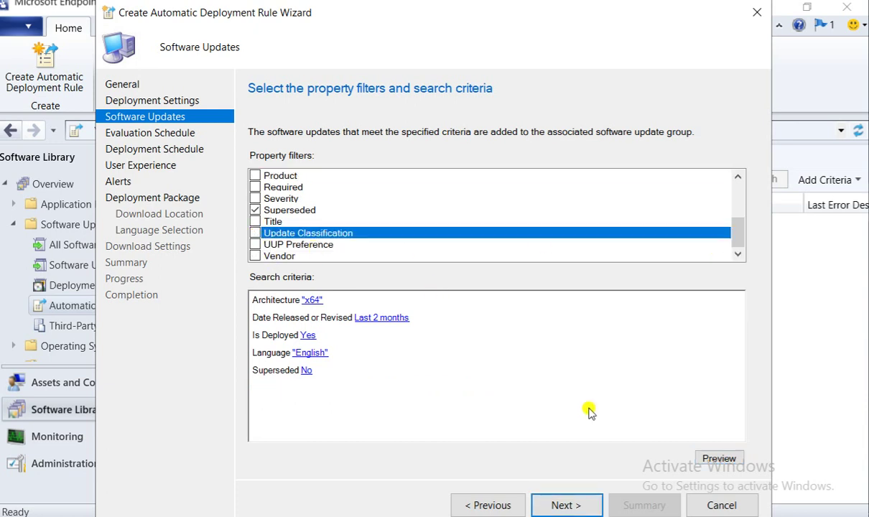
{"action": "left_click", "coordinate": [719, 460]}
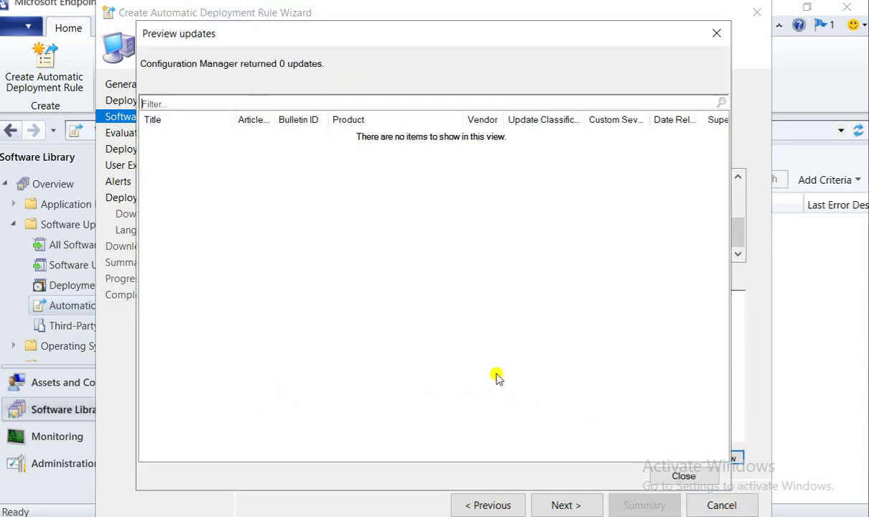
{"action": "left_click", "coordinate": [675, 475]}
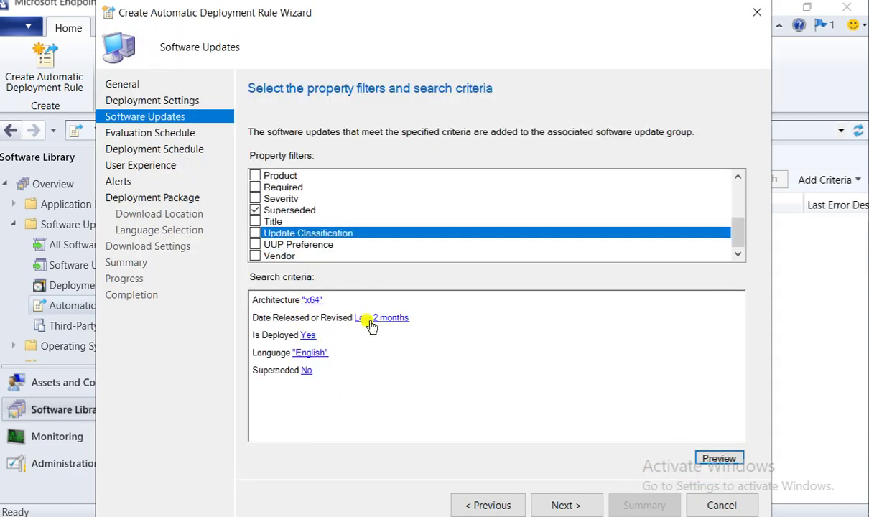
- Change the Is Deployed search criterion to No
{"action": "left_click", "coordinate": [309, 336]}
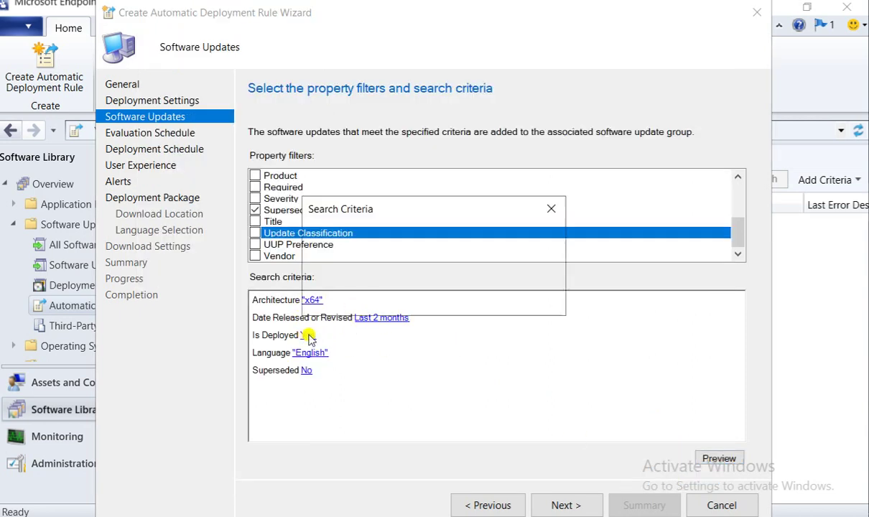
{"action": "left_click", "coordinate": [345, 256]}
{"action": "left_click", "coordinate": [346, 268]}
{"action": "left_click", "coordinate": [439, 285]}
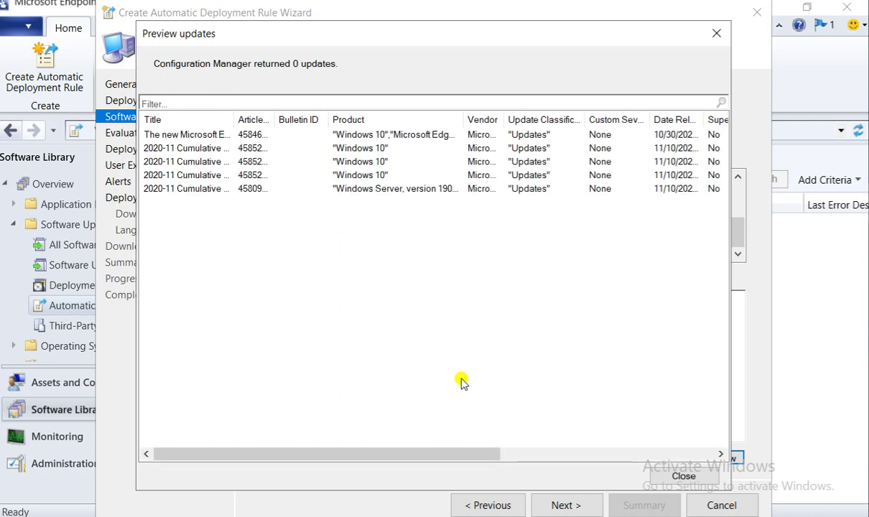
- Preview the matching updates, widen the Title column to read the full titles through the list, and close the preview
{"action": "double_click", "coordinate": [232, 115]}
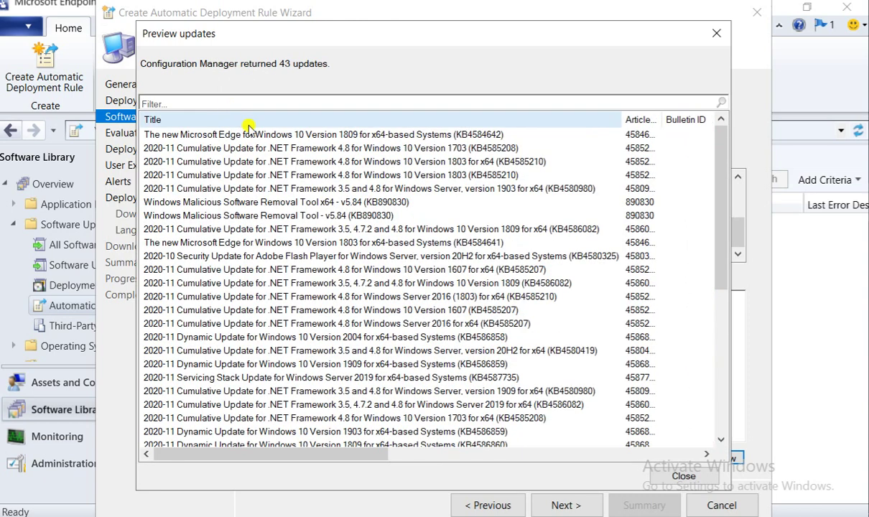
{"action": "left_click", "coordinate": [355, 159]}
{"action": "left_click_drag", "start_coordinate": [720, 189], "coordinate": [732, 399]}
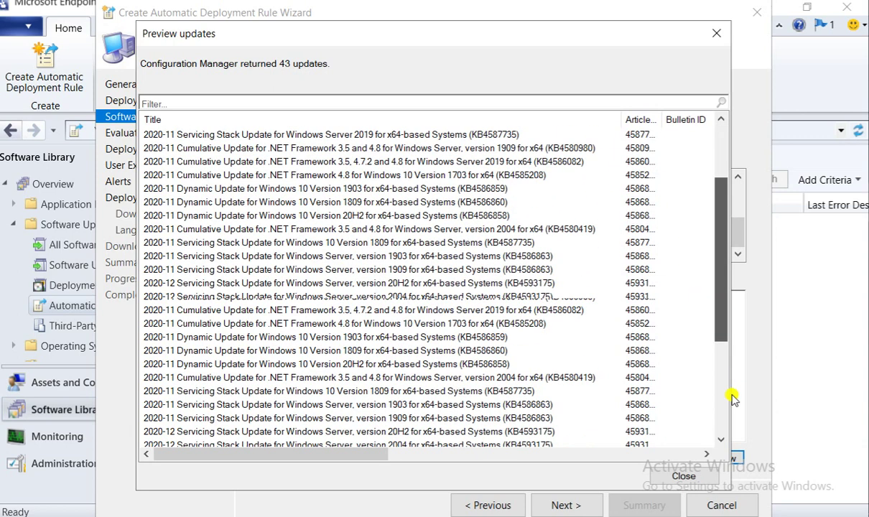
{"action": "left_click", "coordinate": [683, 475]}
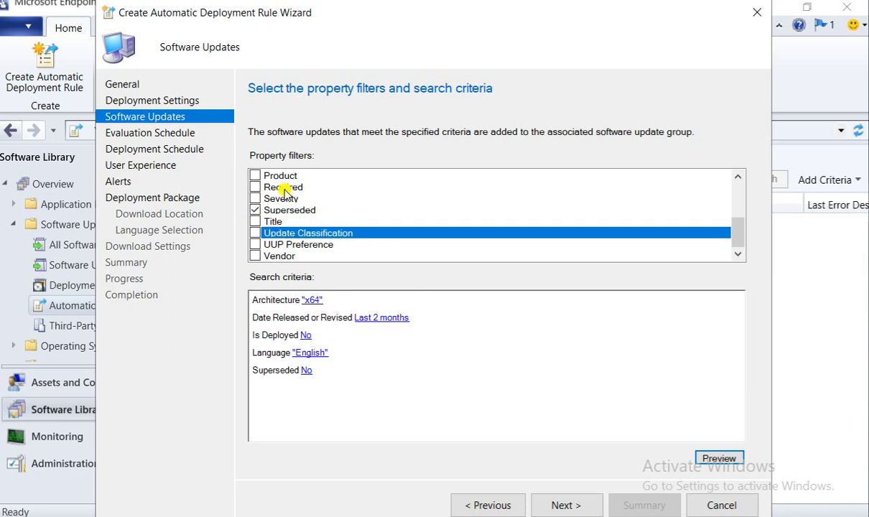
- Add the Product property filter again, and select Windows 10 in its enlarged list of search values
{"action": "left_click", "coordinate": [256, 176]}
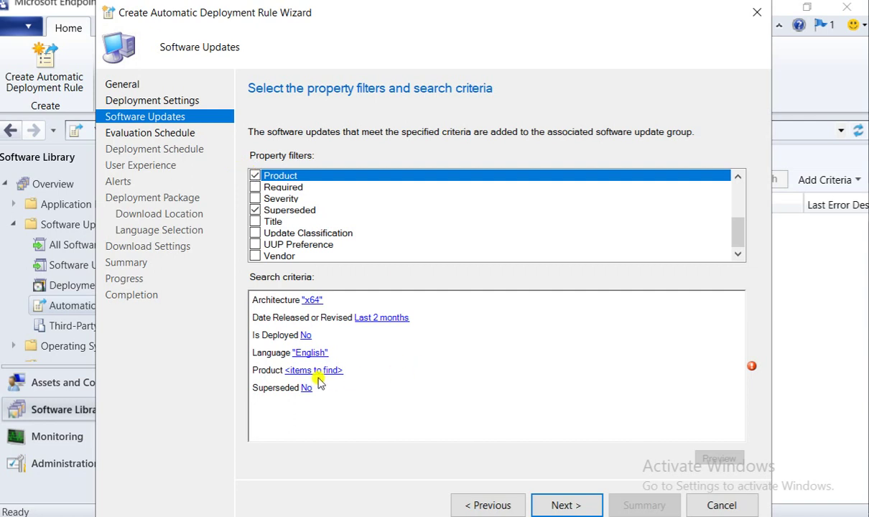
{"action": "left_click", "coordinate": [309, 371]}
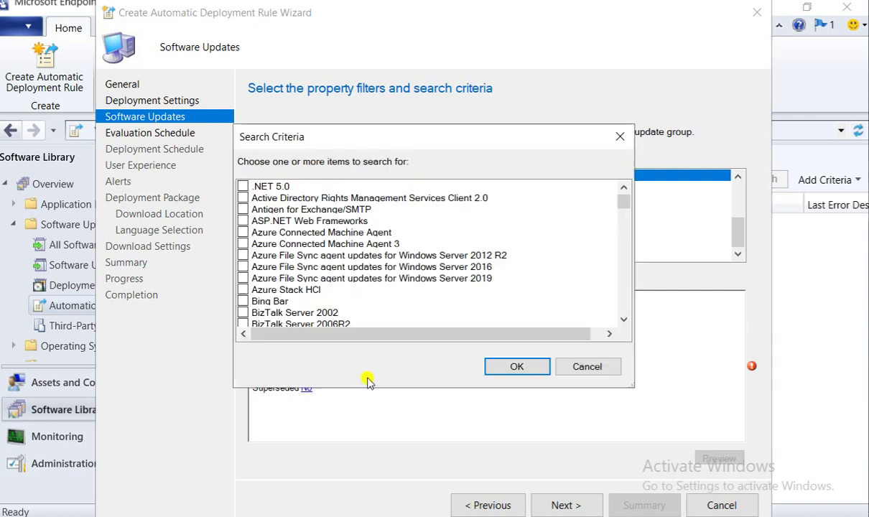
{"action": "left_click_drag", "start_coordinate": [623, 382], "coordinate": [850, 510]}
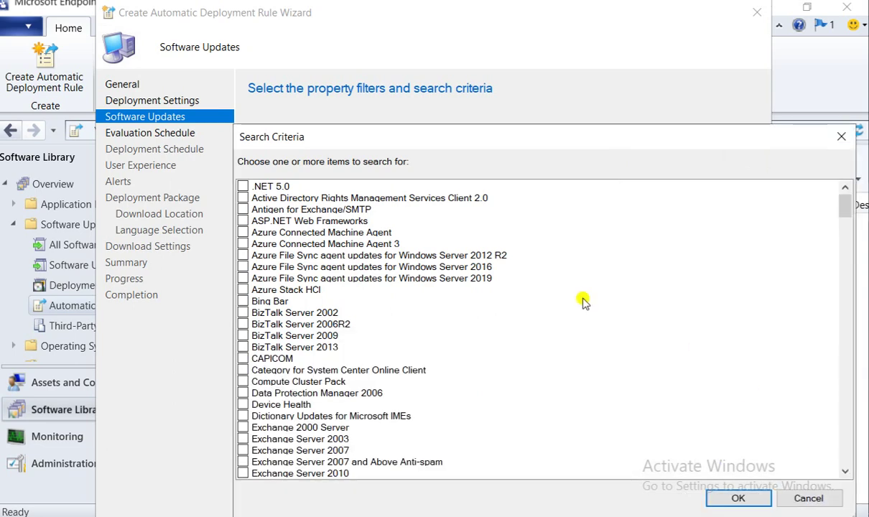
{"action": "left_click_drag", "start_coordinate": [843, 202], "coordinate": [861, 352]}
{"action": "left_click", "coordinate": [301, 288]}
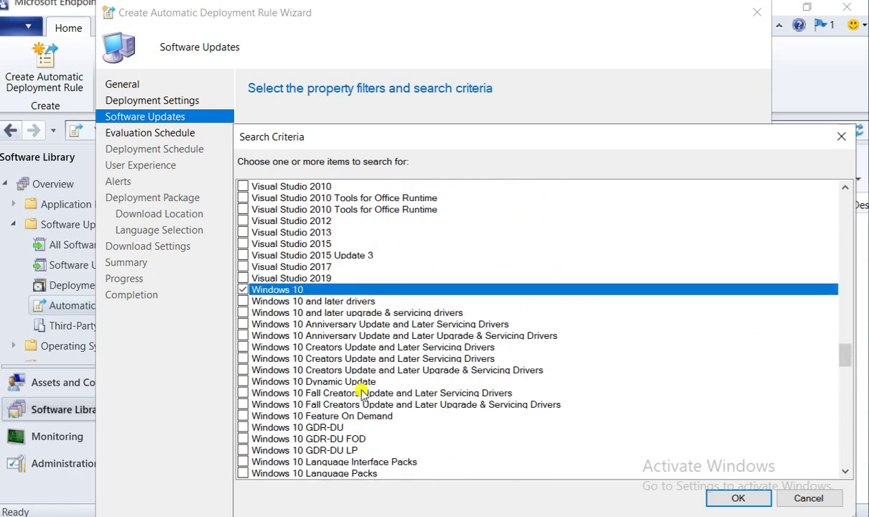
- Select every product from Windows 10 and later drivers through Windows 10, Vibranium and later, Upgrade & Servicing Drivers
{"action": "key", "text": "Down"}
{"action": "key", "text": "space"}
{"action": "key", "text": "Down"}
{"action": "key", "text": "space"}
{"action": "key", "text": "Down"}
{"action": "key", "text": "space"}
{"action": "key", "text": "Down"}
{"action": "key", "text": "space"}
{"action": "key", "text": "Down"}
{"action": "key", "text": "space"}
{"action": "key", "text": "Down"}
{"action": "key", "text": "space"}
{"action": "key", "text": "Down"}
{"action": "key", "text": "space"}
{"action": "key", "text": "Down"}
{"action": "key", "text": "space"}
{"action": "key", "text": "Down"}
{"action": "key", "text": "space"}
{"action": "key", "text": "Down"}
{"action": "key", "text": "space"}
{"action": "key", "text": "Down"}
{"action": "key", "text": "space"}
{"action": "key", "text": "Down"}
{"action": "key", "text": "space"}
{"action": "key", "text": "Down"}
{"action": "key", "text": "space"}
{"action": "key", "text": "Down"}
{"action": "key", "text": "space"}
{"action": "key", "text": "Down"}
{"action": "key", "text": "space"}
{"action": "key", "text": "Down"}
{"action": "key", "text": "space"}
{"action": "key", "text": "Down"}
{"action": "key", "text": "space"}
{"action": "key", "text": "Down"}
{"action": "key", "text": "space"}
{"action": "key", "text": "Down"}
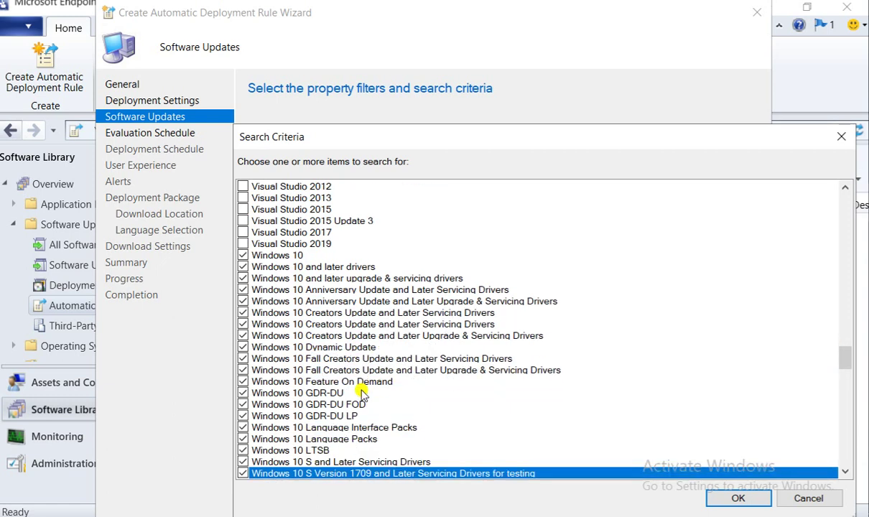
{"action": "key", "text": "space"}
{"action": "key", "text": "Down"}
{"action": "key", "text": "space"}
{"action": "key", "text": "Down"}
{"action": "key", "text": "space"}
{"action": "key", "text": "Down"}
{"action": "key", "text": "space"}
{"action": "key", "text": "Down"}
{"action": "key", "text": "space"}
{"action": "key", "text": "Down"}
{"action": "key", "text": "space"}
{"action": "key", "text": "Down"}
{"action": "key", "text": "space"}
{"action": "key", "text": "Down"}
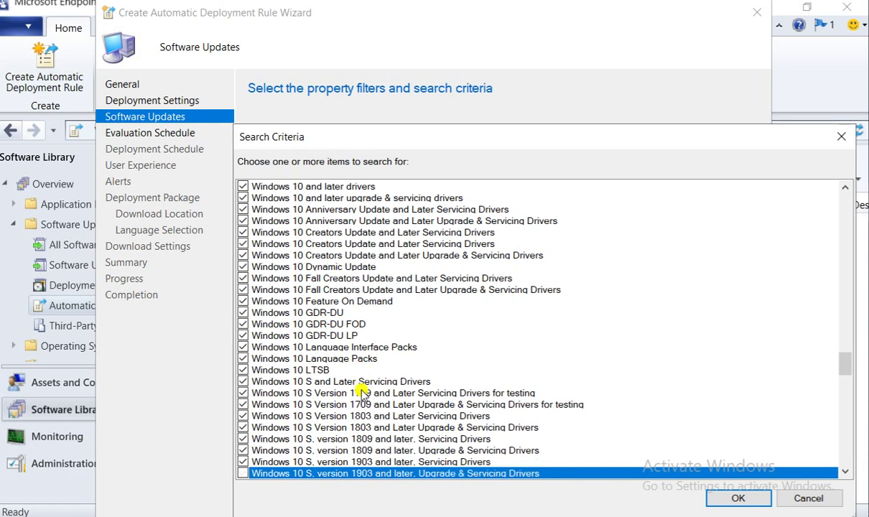
{"action": "key", "text": "space"}
{"action": "key", "text": "Down"}
{"action": "key", "text": "space"}
{"action": "key", "text": "Down"}
{"action": "key", "text": "space"}
{"action": "key", "text": "Down"}
{"action": "key", "text": "space"}
{"action": "key", "text": "Down"}
{"action": "key", "text": "space"}
{"action": "key", "text": "Down"}
{"action": "key", "text": "space"}
{"action": "key", "text": "Down"}
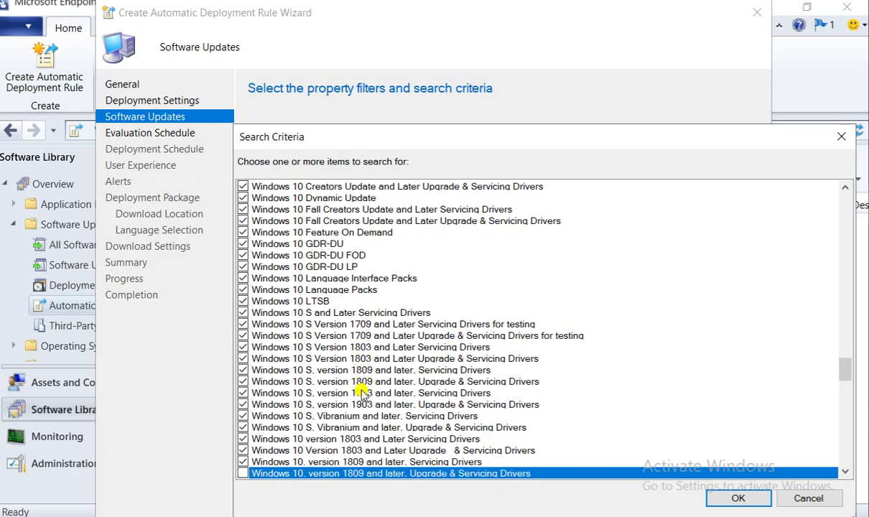
{"action": "key", "text": "space"}
{"action": "key", "text": "Down"}
{"action": "key", "text": "space"}
{"action": "key", "text": "Down"}
{"action": "key", "text": "space"}
{"action": "key", "text": "Down"}
{"action": "key", "text": "space"}
{"action": "key", "text": "Down"}
{"action": "key", "text": "space"}
{"action": "key", "text": "Down"}
{"action": "key", "text": "space"}
{"action": "key", "text": "Down"}
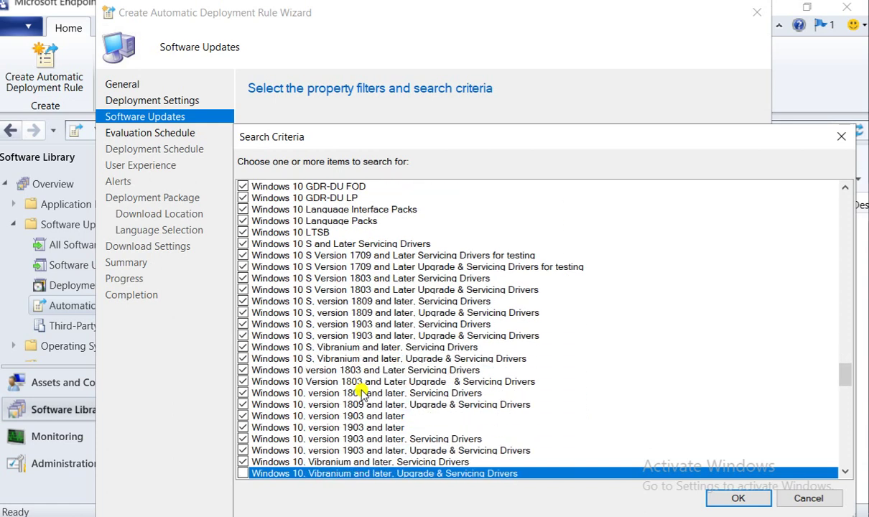
{"action": "key", "text": "space"}
- Leave Windows 2000 and Windows 7 out of the selection, and accept the product criteria
{"action": "key", "text": "Down"}
{"action": "key", "text": "space"}
{"action": "key", "text": "Down"}
{"action": "key", "text": "space"}
{"action": "key", "text": "Up"}
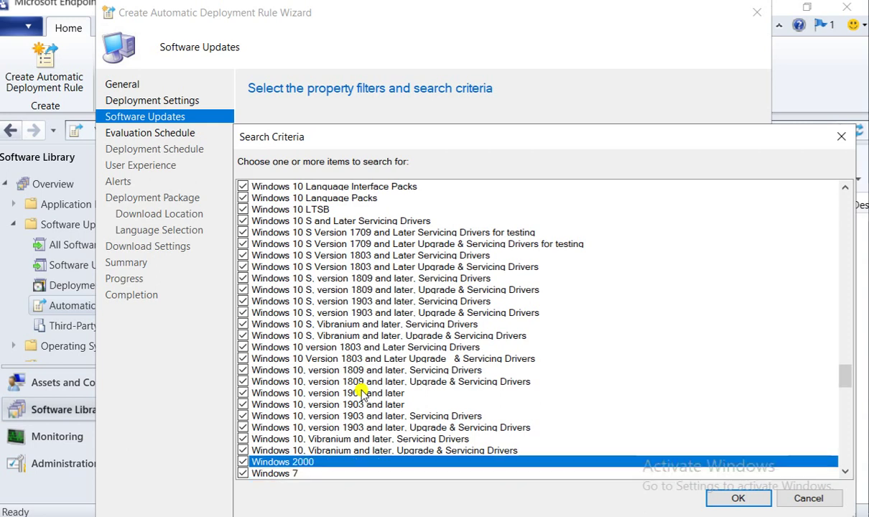
{"action": "key", "text": "Down"}
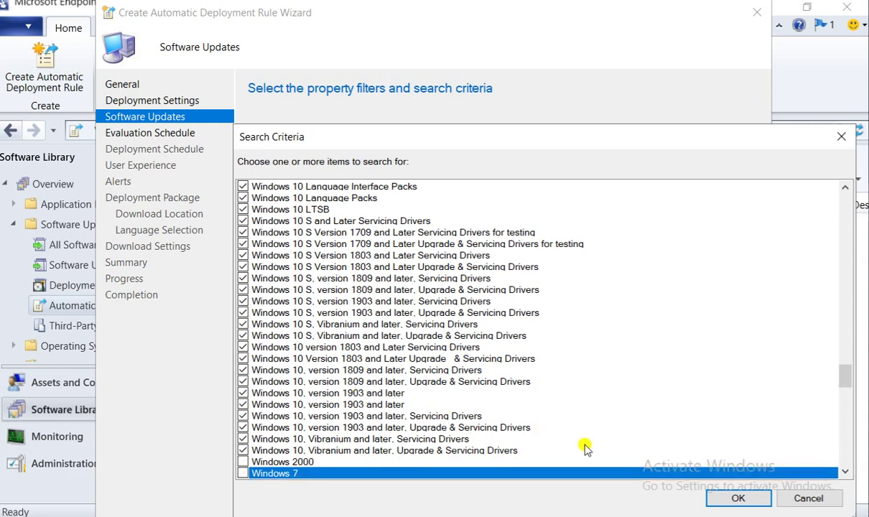
{"action": "left_click", "coordinate": [718, 498]}
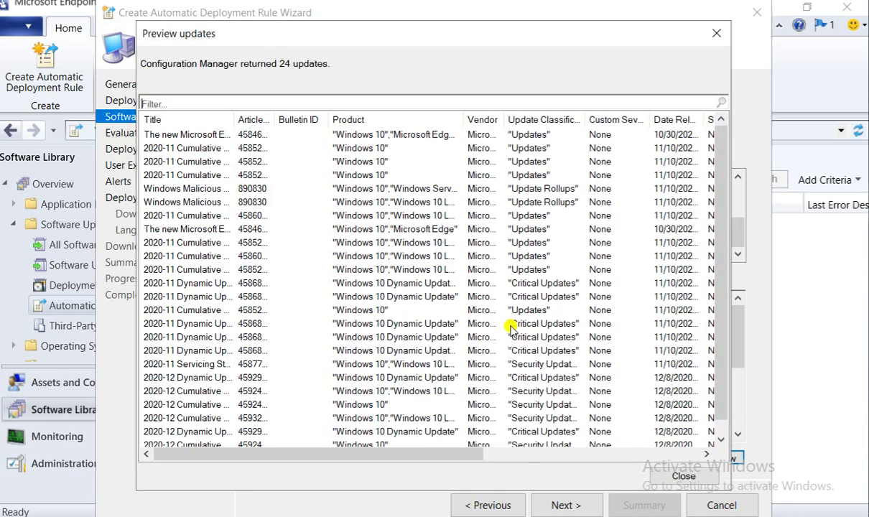
- Preview the matching updates, widen the Product and Title columns to examine their full entries, and close the preview
{"action": "left_click_drag", "start_coordinate": [718, 242], "coordinate": [718, 326]}
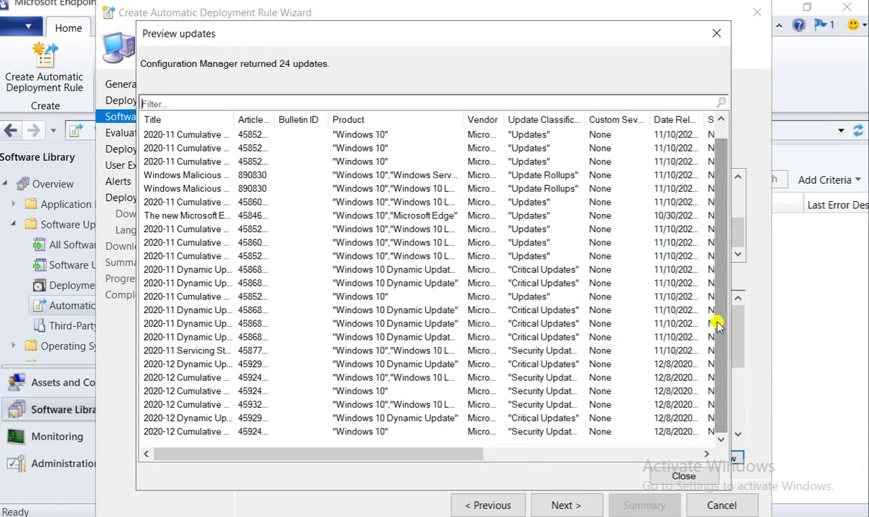
{"action": "double_click", "coordinate": [463, 120]}
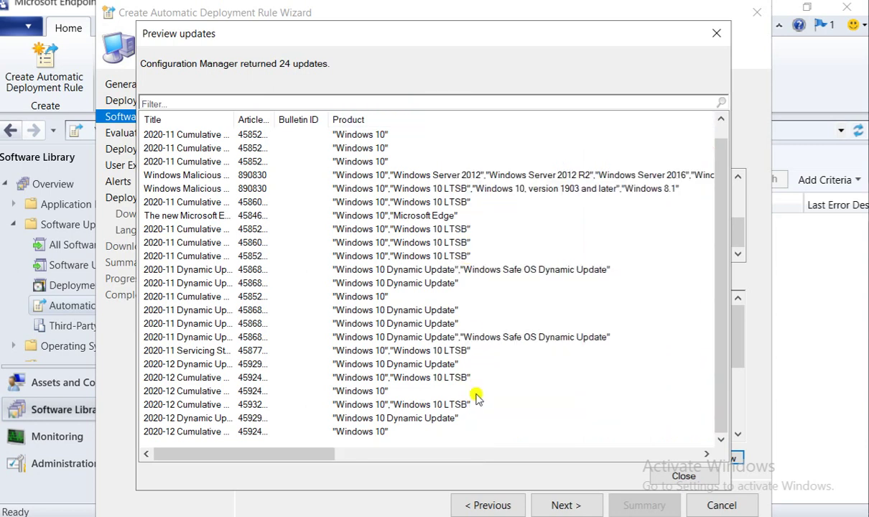
{"action": "left_click_drag", "start_coordinate": [267, 453], "coordinate": [163, 436]}
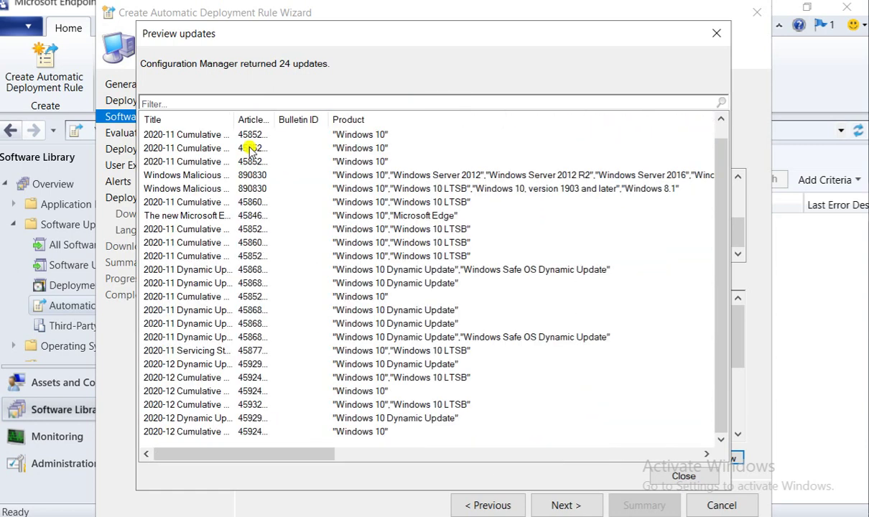
{"action": "double_click", "coordinate": [234, 118]}
{"action": "left_click", "coordinate": [424, 312]}
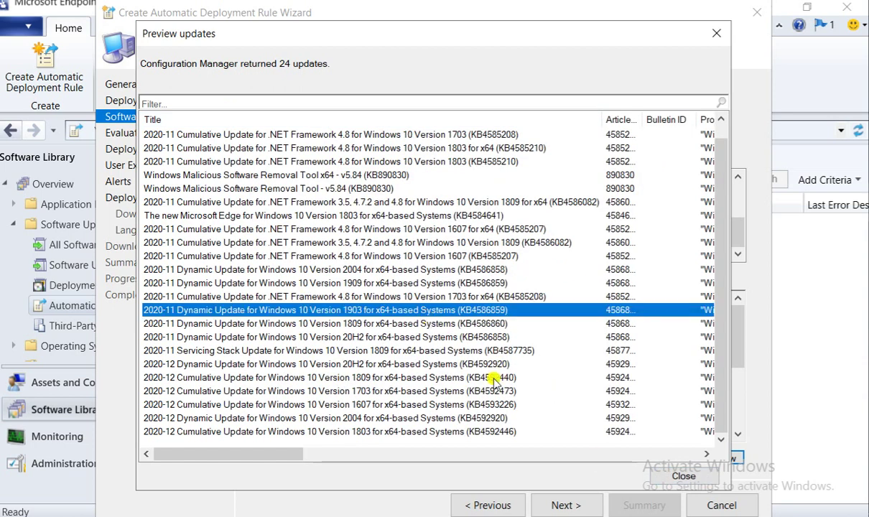
{"action": "left_click", "coordinate": [680, 476]}
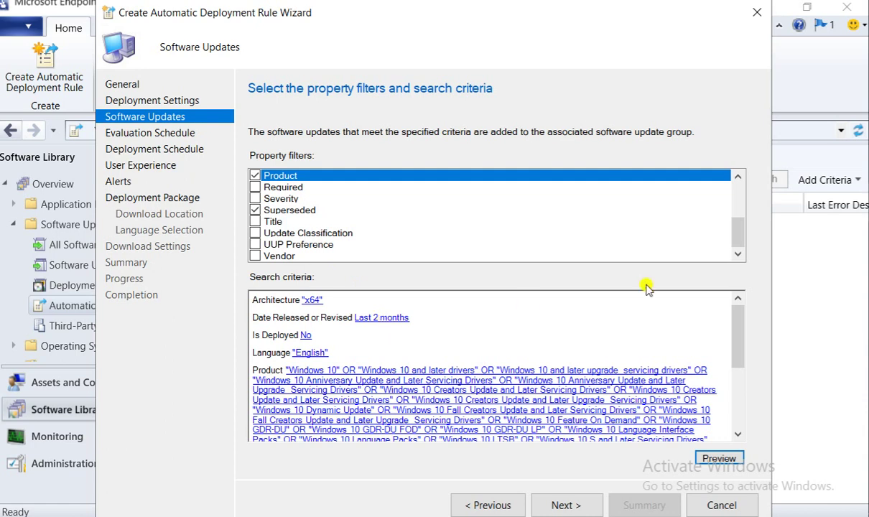
{"action": "left_click", "coordinate": [738, 176]}
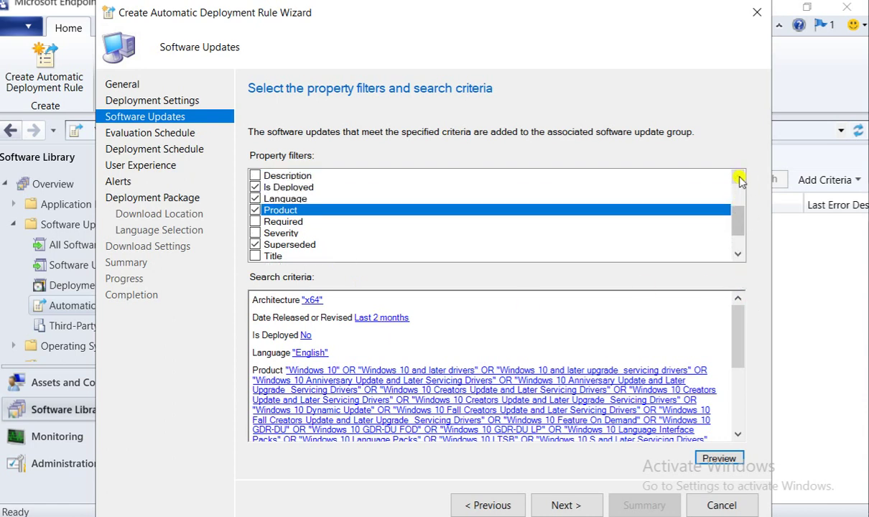
{"action": "left_click", "coordinate": [738, 177]}
{"action": "left_click", "coordinate": [738, 176]}
{"action": "left_click", "coordinate": [739, 177]}
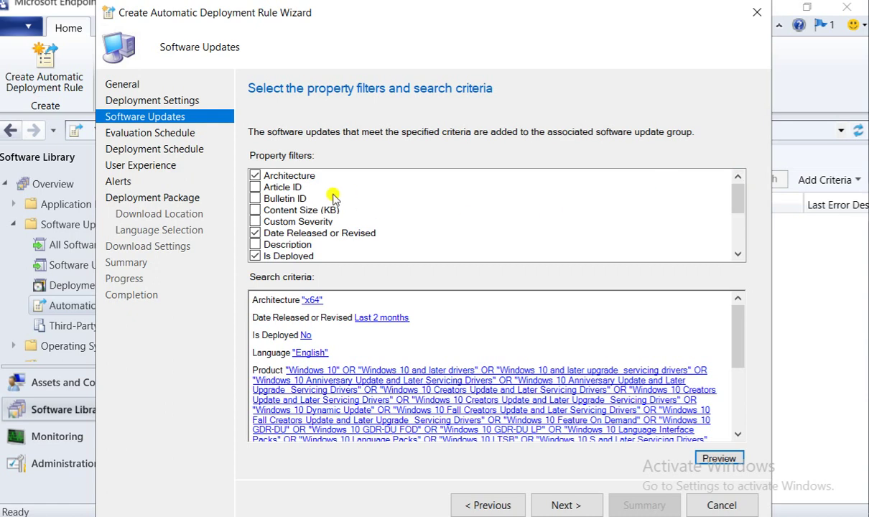
{"action": "left_click", "coordinate": [294, 223]}
{"action": "left_click", "coordinate": [276, 223]}
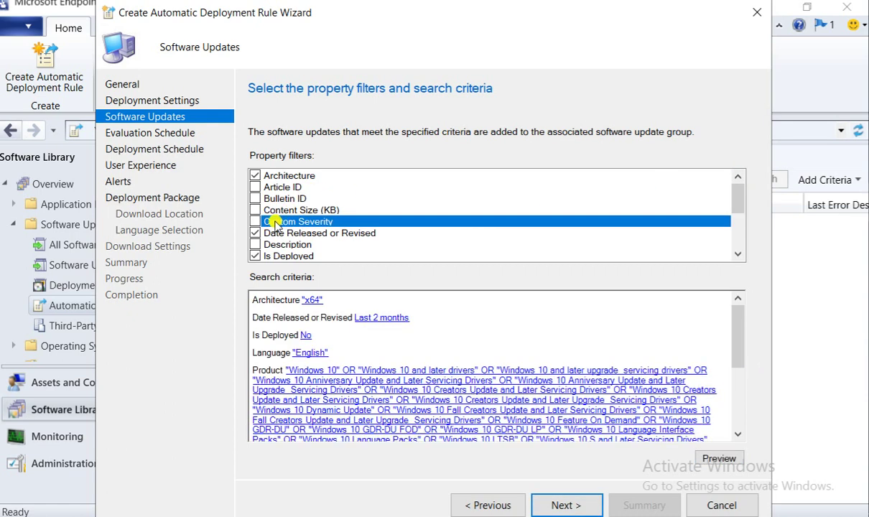
{"action": "left_click", "coordinate": [739, 254]}
{"action": "left_click", "coordinate": [738, 254]}
{"action": "left_click", "coordinate": [738, 255]}
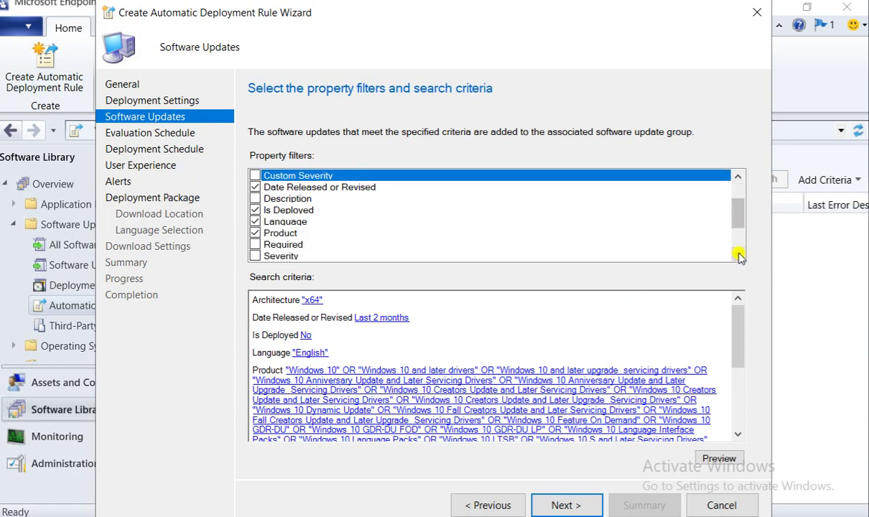
{"action": "left_click", "coordinate": [738, 255]}
{"action": "left_click", "coordinate": [738, 254]}
{"action": "left_click", "coordinate": [256, 222]}
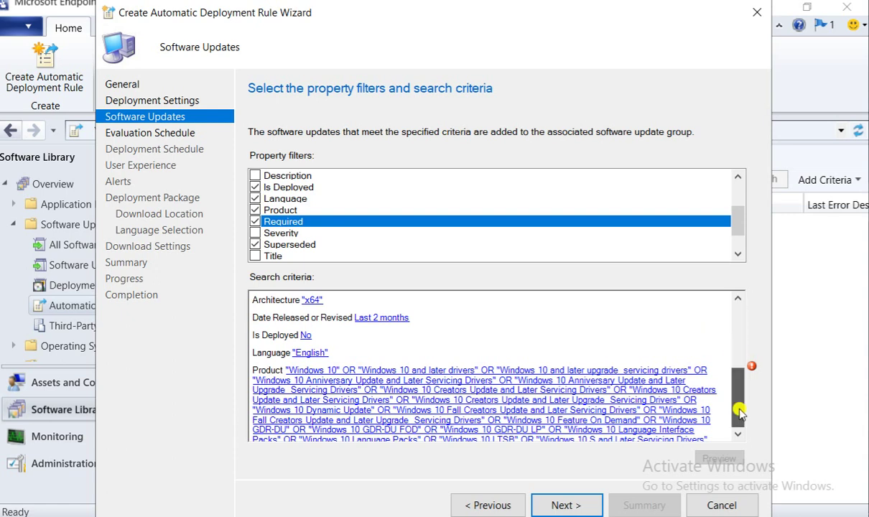
{"action": "left_click", "coordinate": [738, 409]}
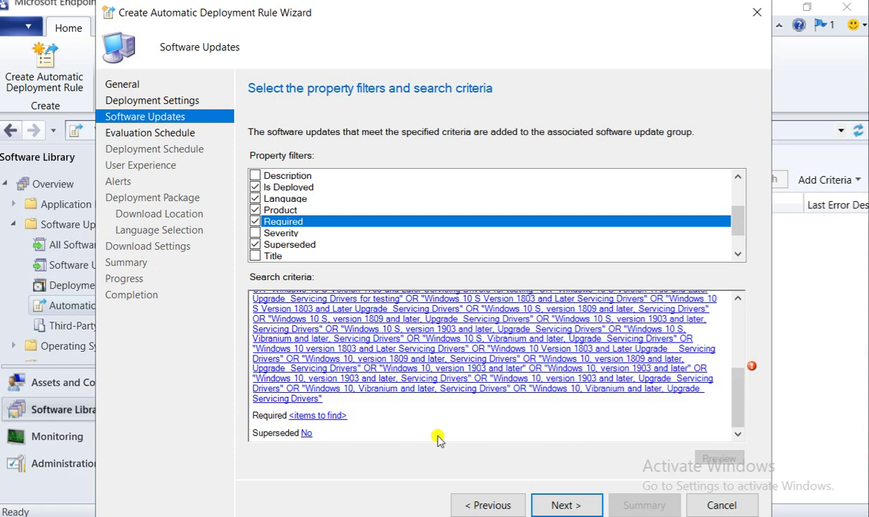
{"action": "left_click", "coordinate": [316, 416]}
{"action": "left_click", "coordinate": [589, 423]}
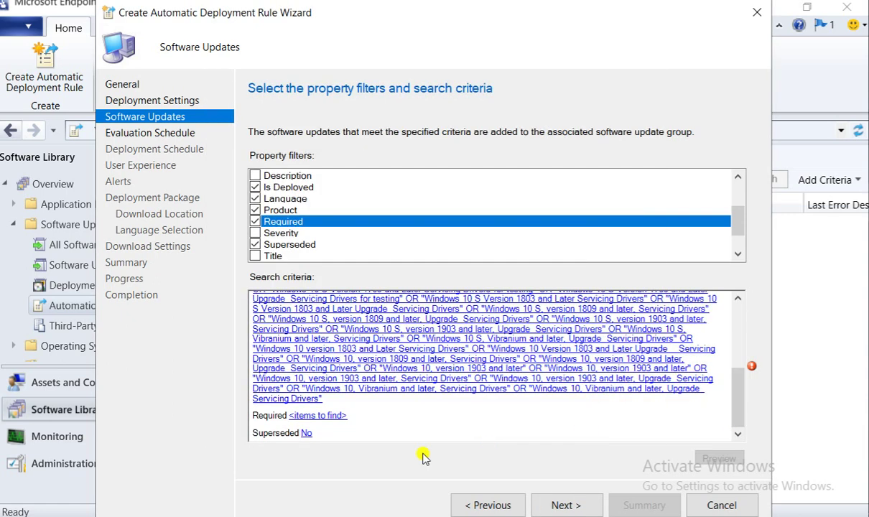
{"action": "left_click", "coordinate": [320, 416]}
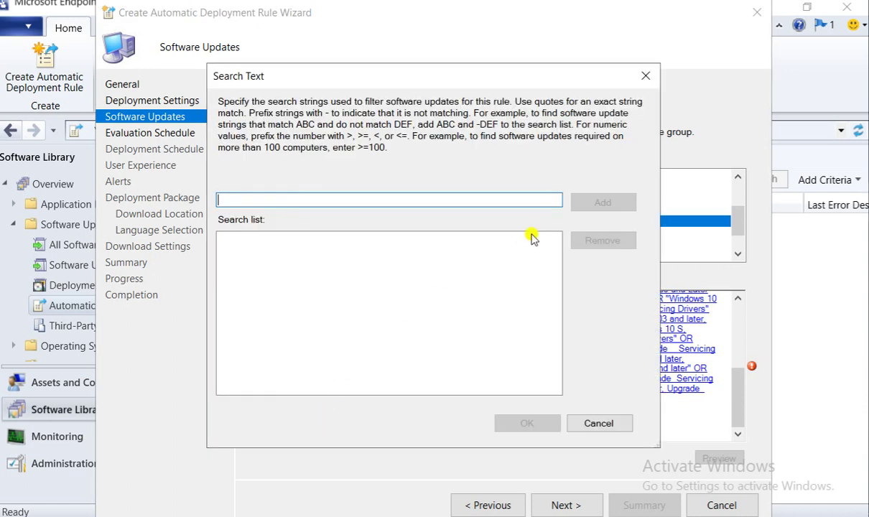
{"action": "left_click", "coordinate": [602, 425]}
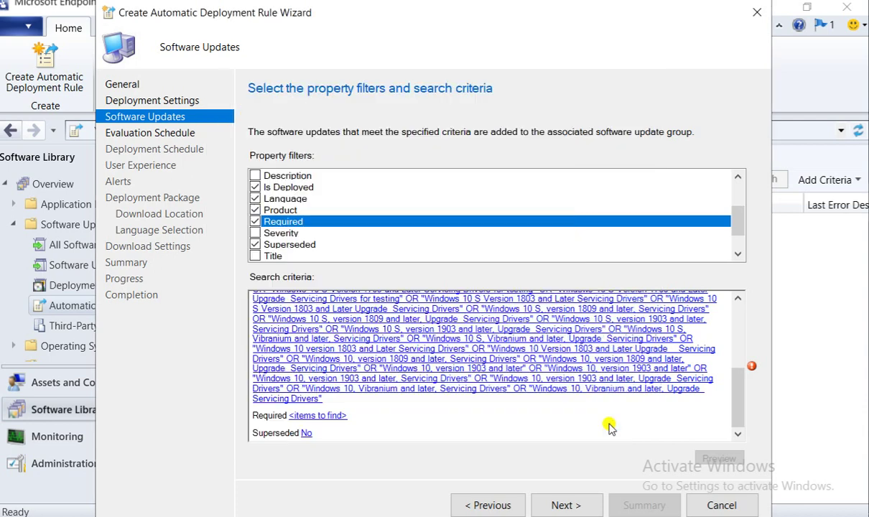
{"action": "left_click", "coordinate": [255, 223]}
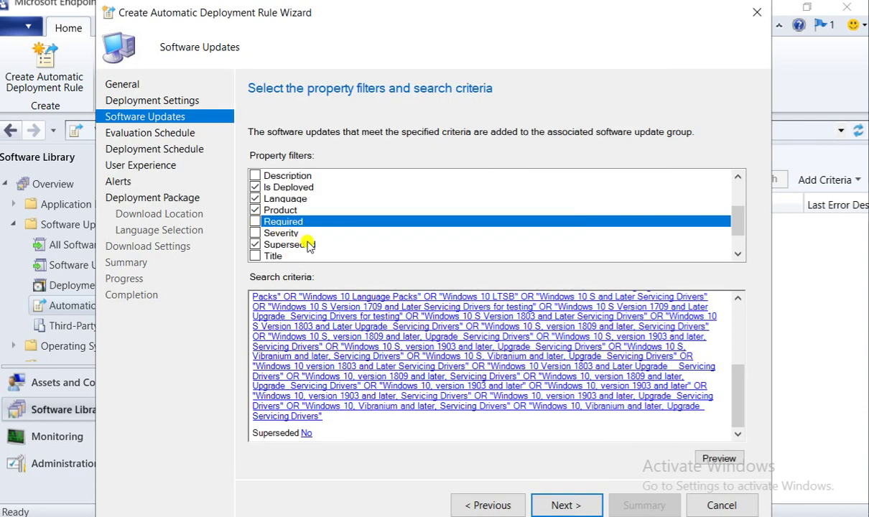
- Review the available property filters, then clear and re-enable the Is Deployed and Language filters
{"action": "left_click", "coordinate": [736, 253]}
{"action": "left_click", "coordinate": [737, 253]}
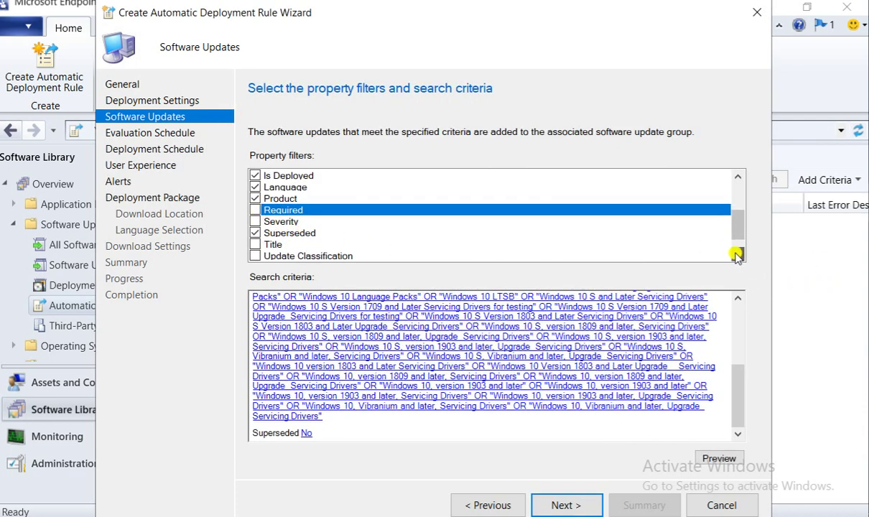
{"action": "left_click", "coordinate": [736, 253]}
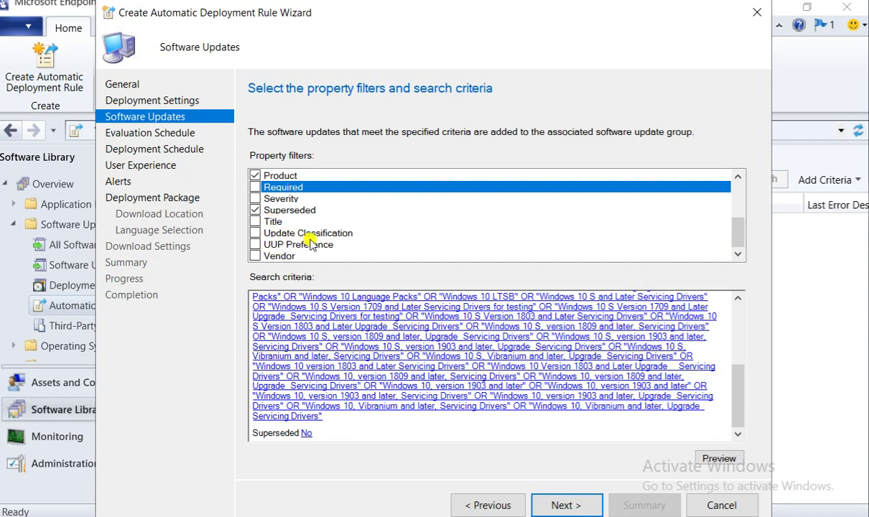
{"action": "left_click_drag", "start_coordinate": [737, 230], "coordinate": [737, 178]}
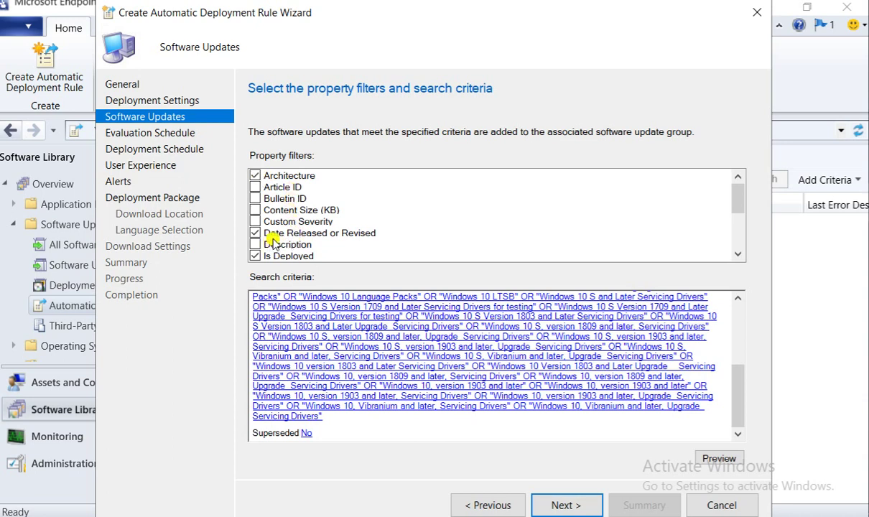
{"action": "left_click", "coordinate": [738, 253]}
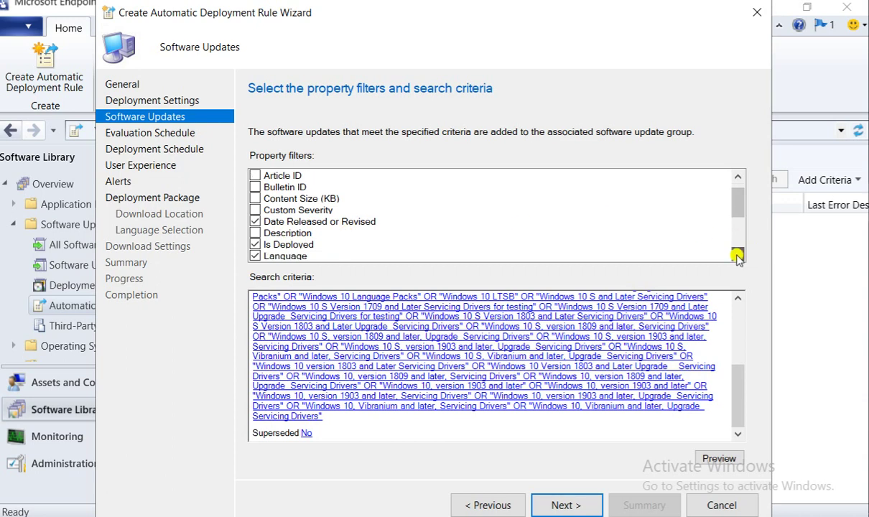
{"action": "left_click", "coordinate": [737, 254]}
{"action": "left_click", "coordinate": [737, 254]}
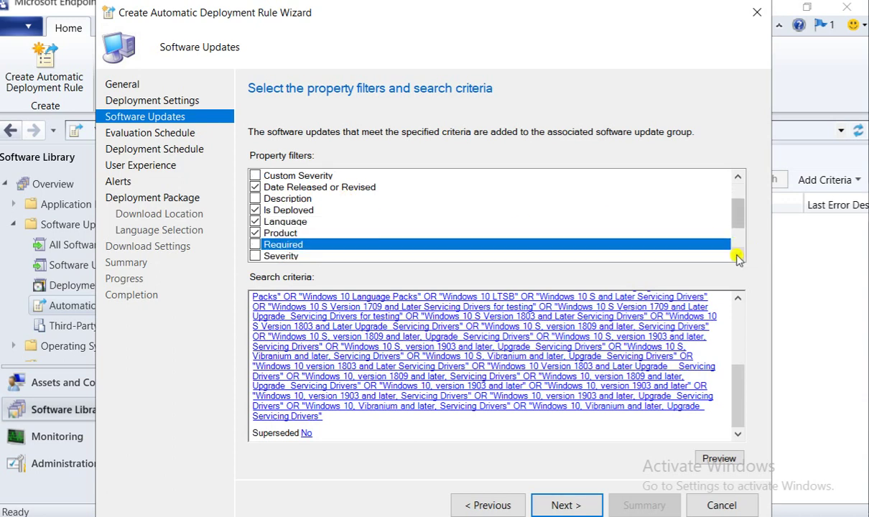
{"action": "left_click", "coordinate": [288, 209]}
{"action": "double_click", "coordinate": [277, 223]}
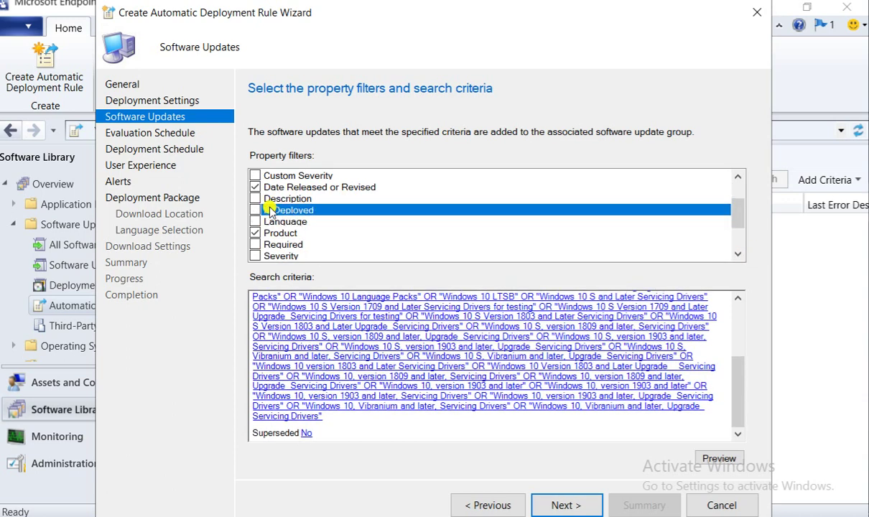
{"action": "double_click", "coordinate": [276, 222]}
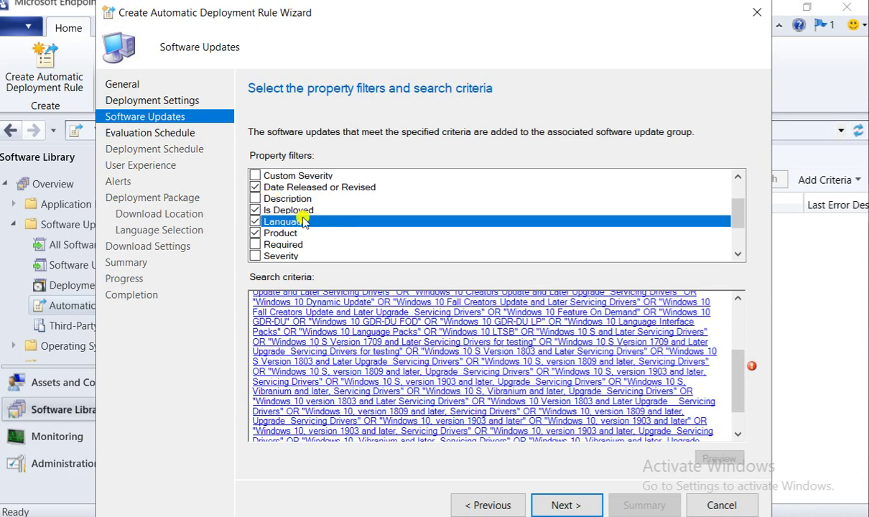
- Add the Severity property filter and set its search value to Critical
{"action": "left_click", "coordinate": [738, 254]}
{"action": "left_click", "coordinate": [737, 253]}
{"action": "left_click", "coordinate": [738, 255]}
{"action": "left_click", "coordinate": [736, 255]}
{"action": "left_click", "coordinate": [736, 255]}
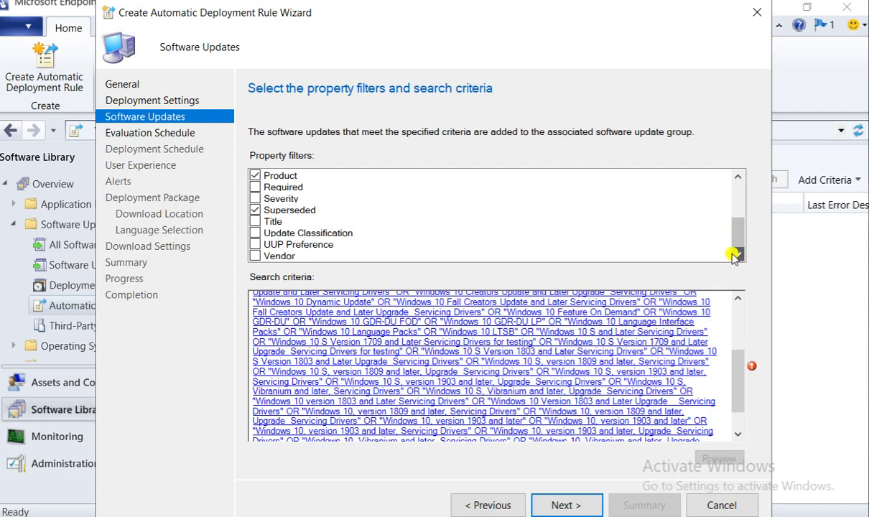
{"action": "double_click", "coordinate": [278, 201]}
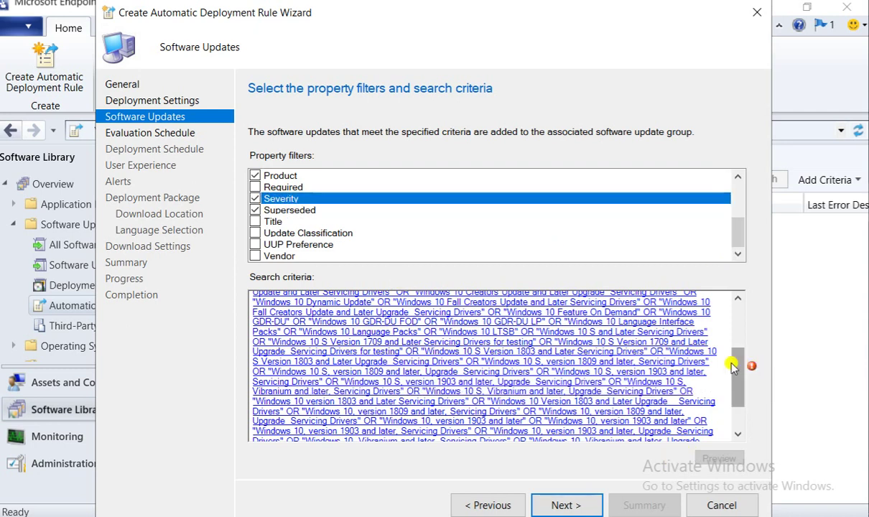
{"action": "left_click", "coordinate": [738, 422]}
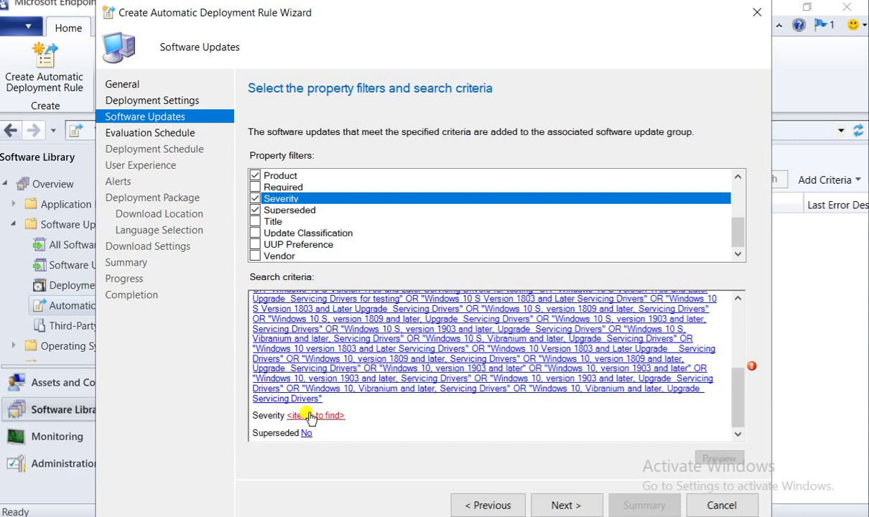
{"action": "left_click", "coordinate": [298, 415]}
{"action": "left_click", "coordinate": [244, 187]}
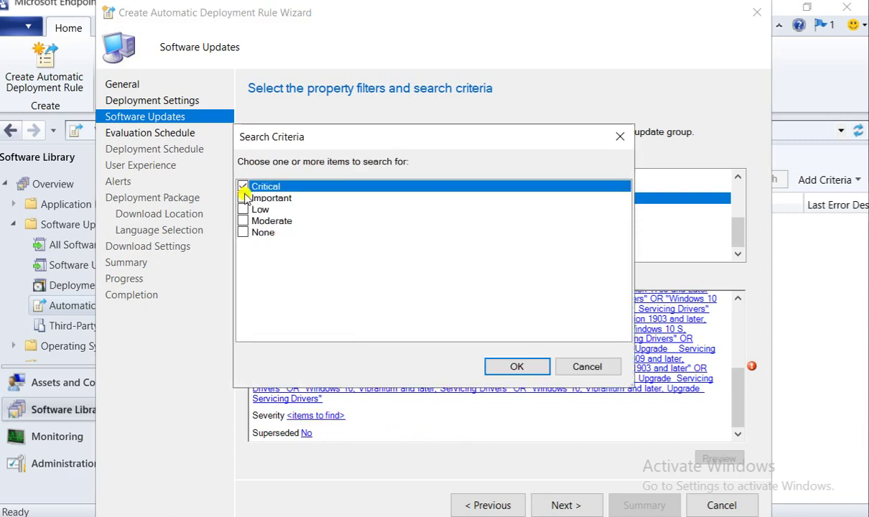
{"action": "left_click", "coordinate": [517, 366]}
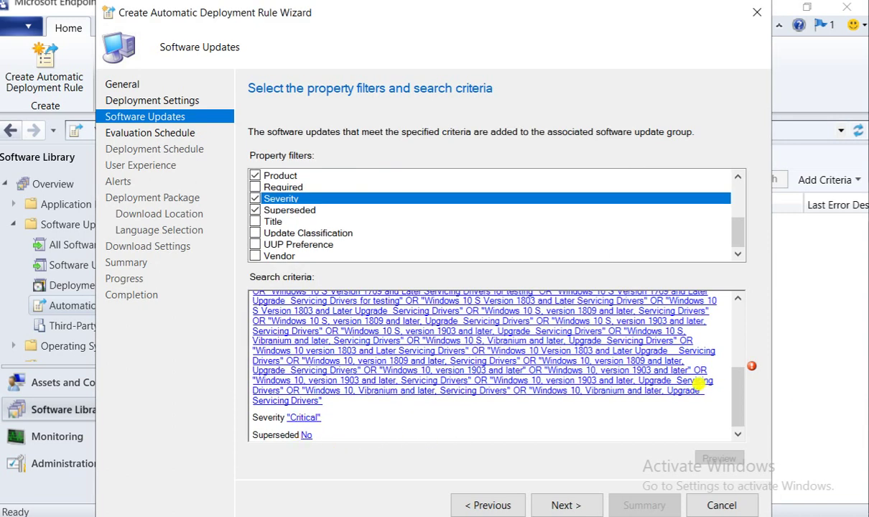
- Accept No as the Is Deployed search value, and set the Language criterion to English
{"action": "left_click_drag", "start_coordinate": [739, 402], "coordinate": [738, 308]}
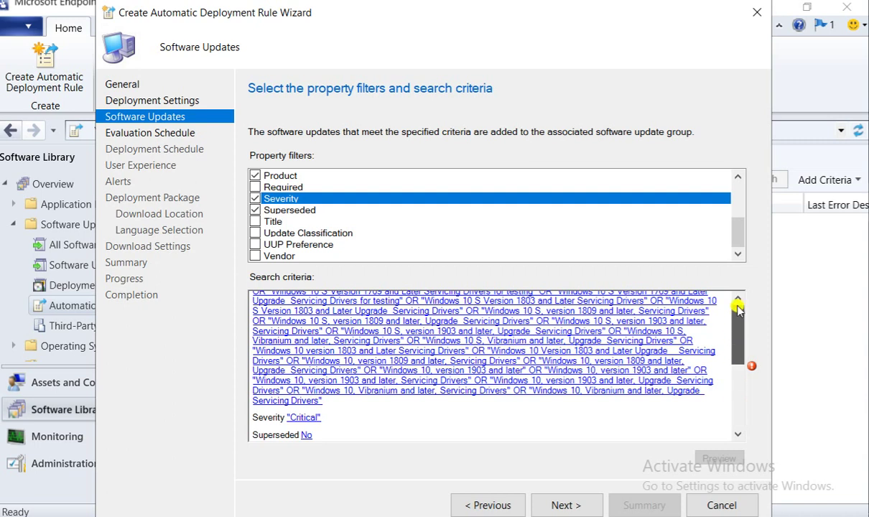
{"action": "left_click", "coordinate": [311, 332]}
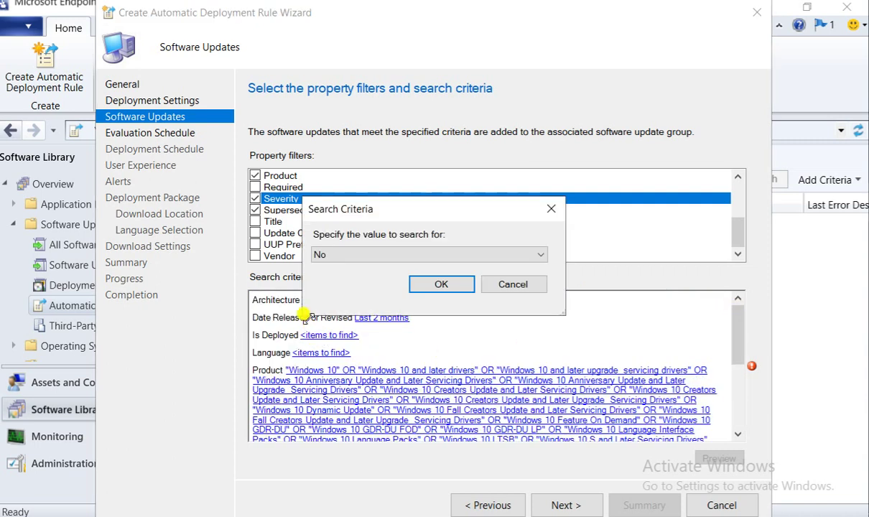
{"action": "left_click", "coordinate": [440, 284]}
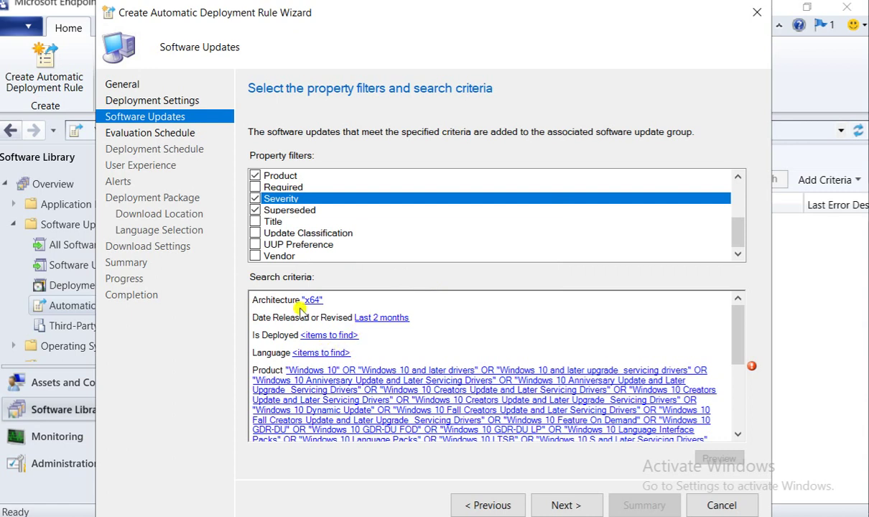
{"action": "left_click", "coordinate": [339, 353]}
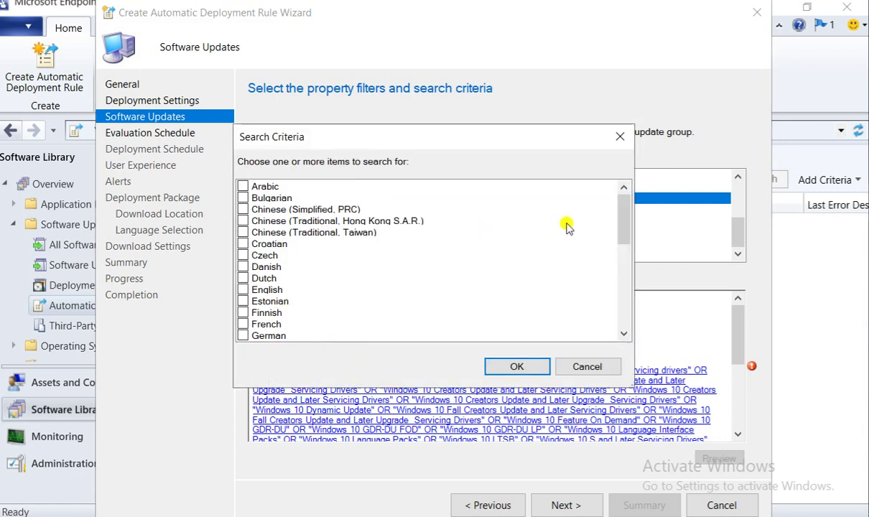
{"action": "left_click_drag", "start_coordinate": [622, 237], "coordinate": [623, 239]}
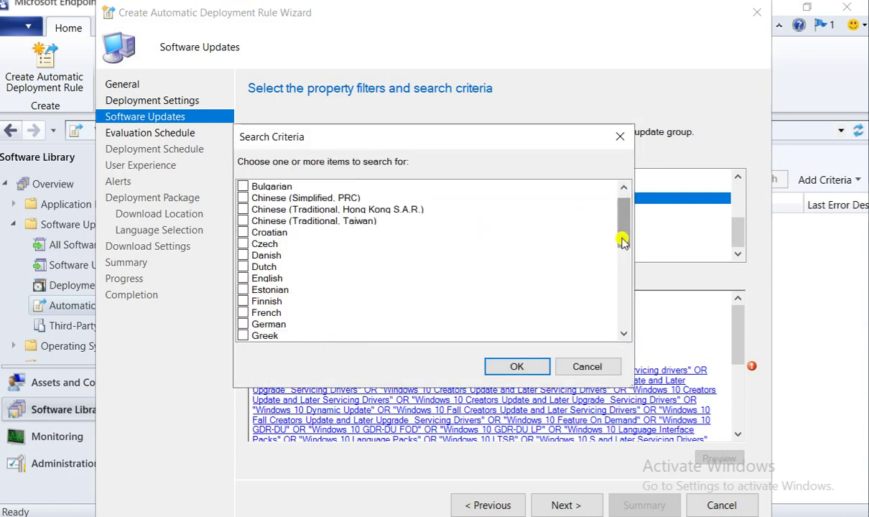
{"action": "left_click", "coordinate": [243, 278]}
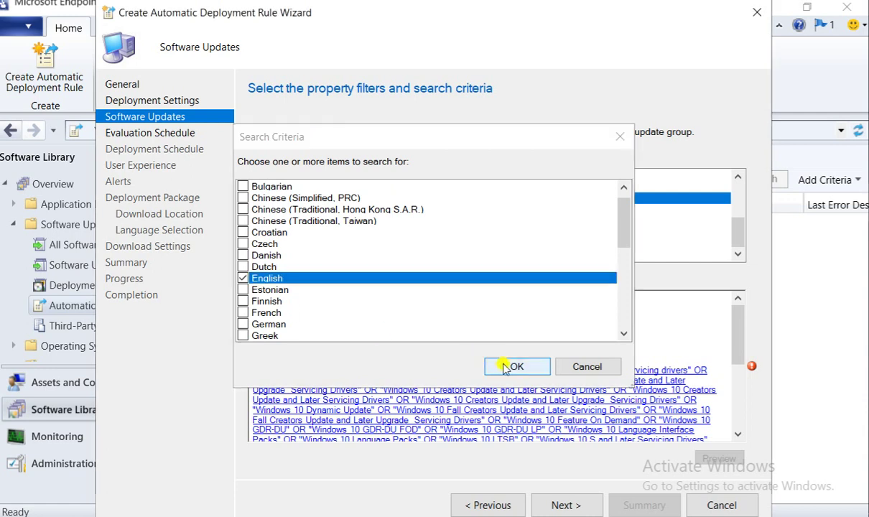
{"action": "left_click", "coordinate": [507, 368]}
- Preview the matching updates, widen the Title column to read the full names, examine the 2020-12 cumulative updates, and close the preview
{"action": "left_click", "coordinate": [719, 458]}
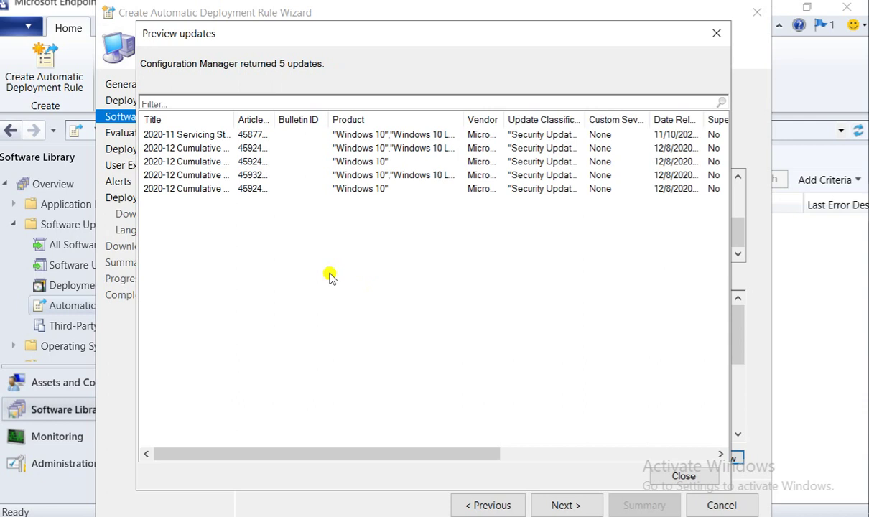
{"action": "double_click", "coordinate": [232, 119]}
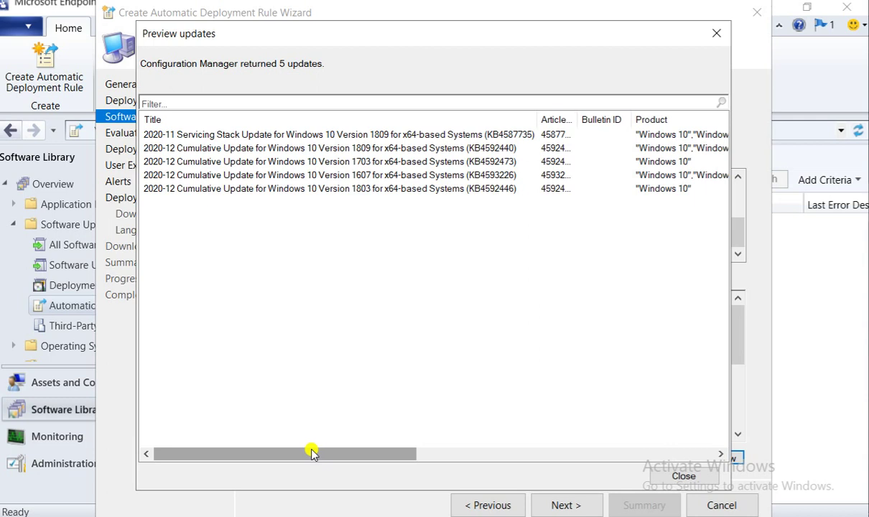
{"action": "left_click_drag", "start_coordinate": [312, 451], "coordinate": [170, 442]}
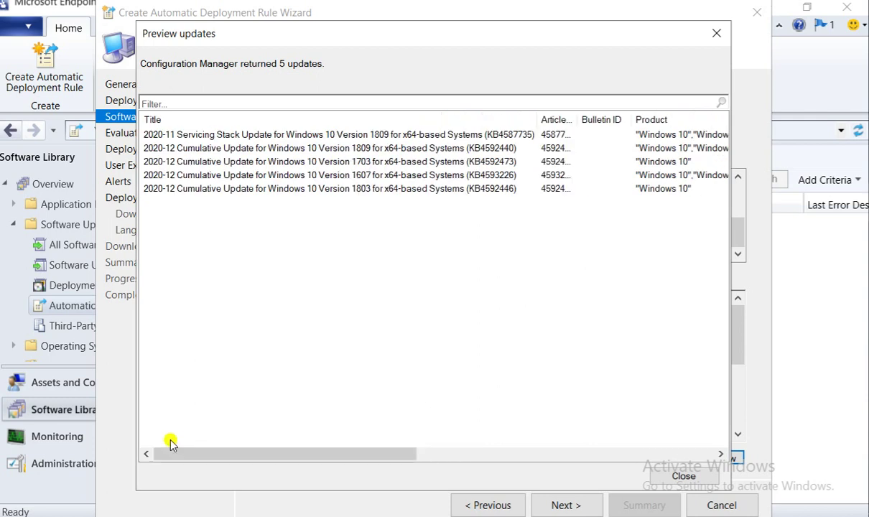
{"action": "left_click", "coordinate": [359, 176]}
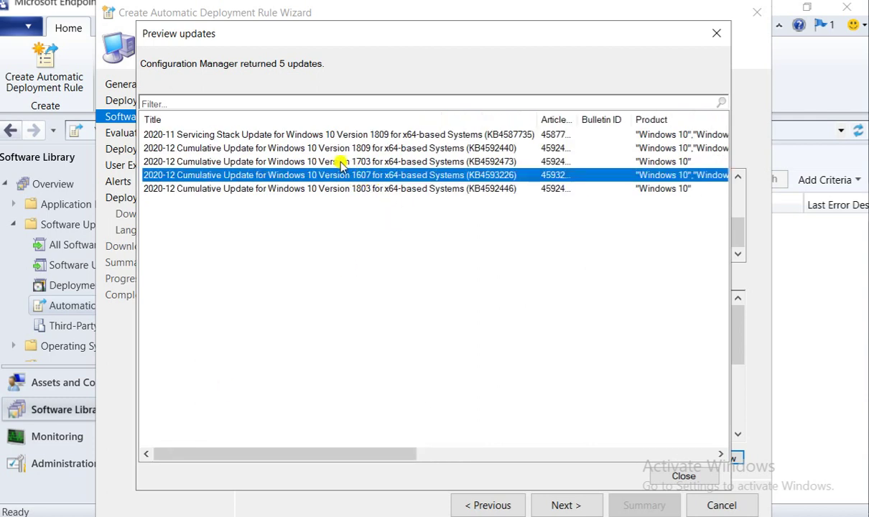
{"action": "left_click", "coordinate": [343, 161]}
{"action": "left_click", "coordinate": [342, 149]}
{"action": "left_click", "coordinate": [343, 176]}
{"action": "left_click", "coordinate": [682, 476]}
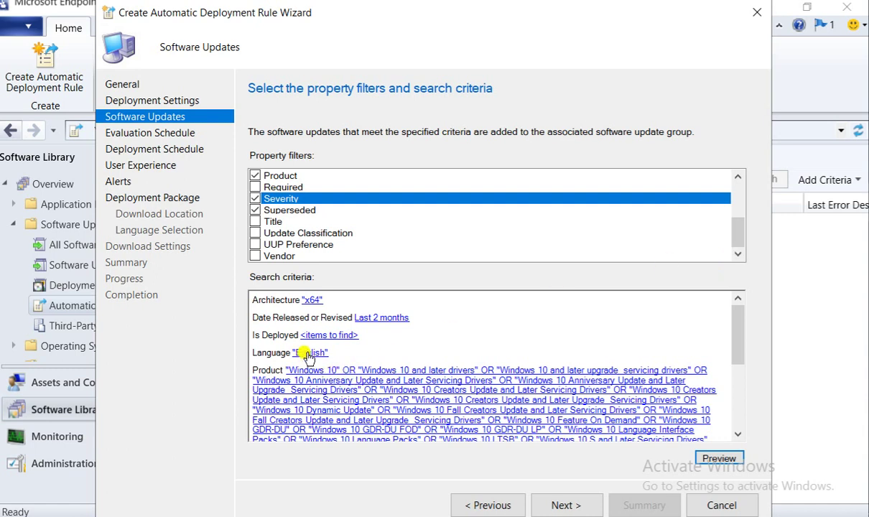
- Review the rule's search criteria, including the selected Windows 10 products, and close the product list without changes
{"action": "left_click_drag", "start_coordinate": [739, 326], "coordinate": [738, 393]}
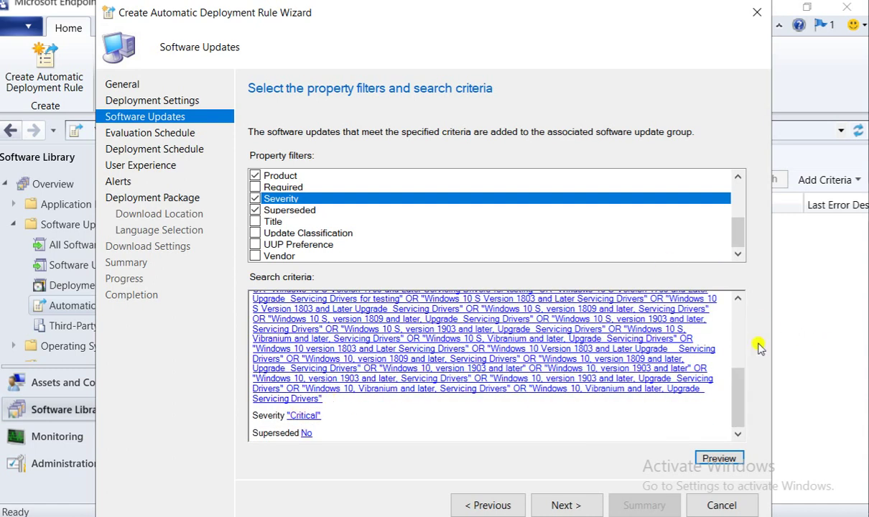
{"action": "left_click", "coordinate": [739, 307]}
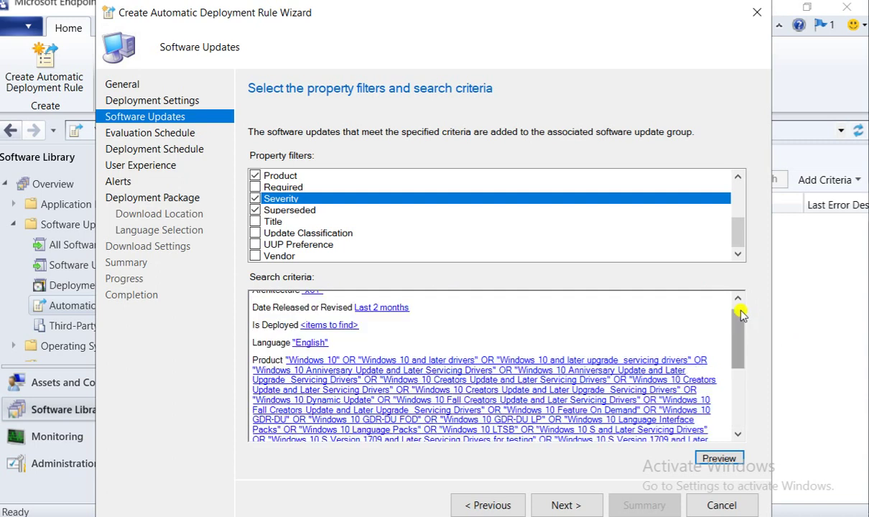
{"action": "left_click", "coordinate": [291, 357]}
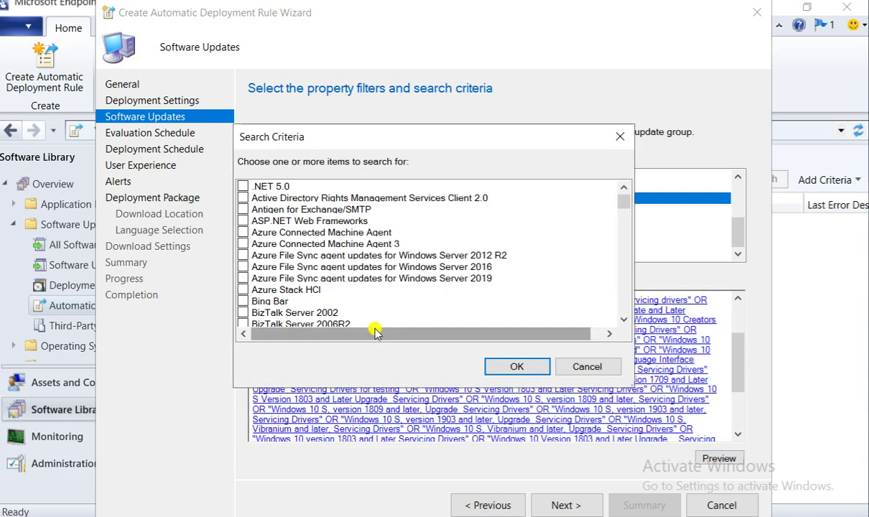
{"action": "left_click_drag", "start_coordinate": [620, 203], "coordinate": [616, 266]}
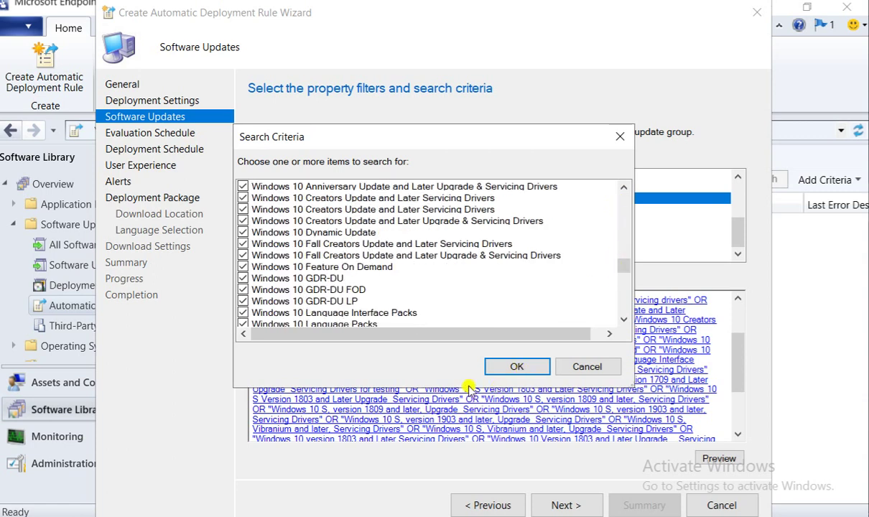
{"action": "left_click_drag", "start_coordinate": [466, 384], "coordinate": [500, 500]}
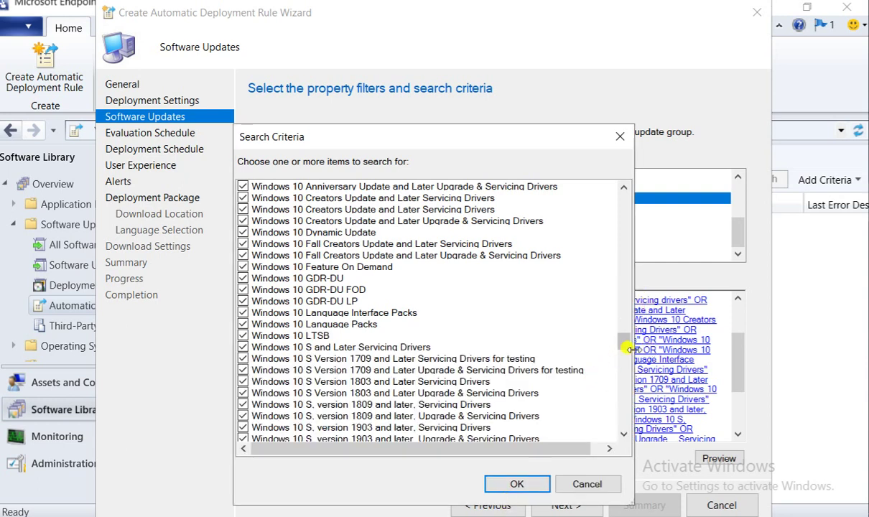
{"action": "mouse_move", "coordinate": [623, 344]}
{"action": "left_mouse_down"}
{"action": "mouse_move", "coordinate": [624, 361]}
{"action": "mouse_move", "coordinate": [621, 347]}
{"action": "left_mouse_up"}
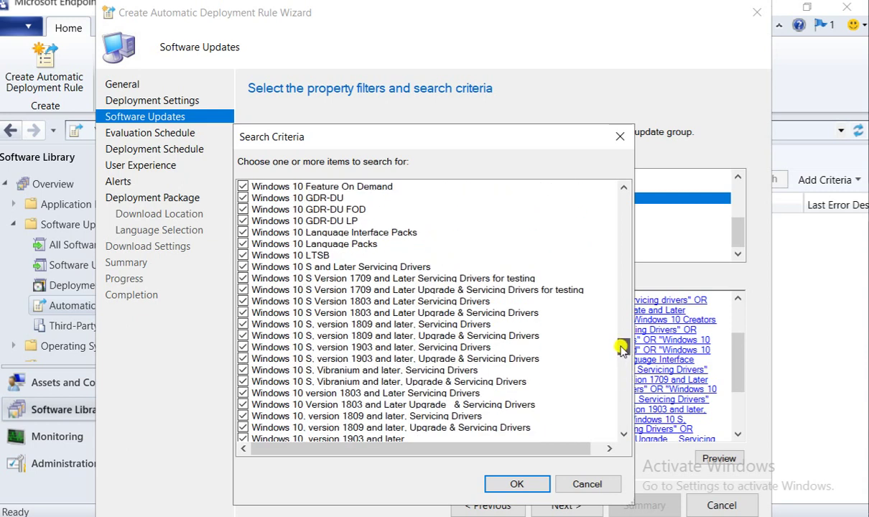
{"action": "left_click", "coordinate": [586, 484]}
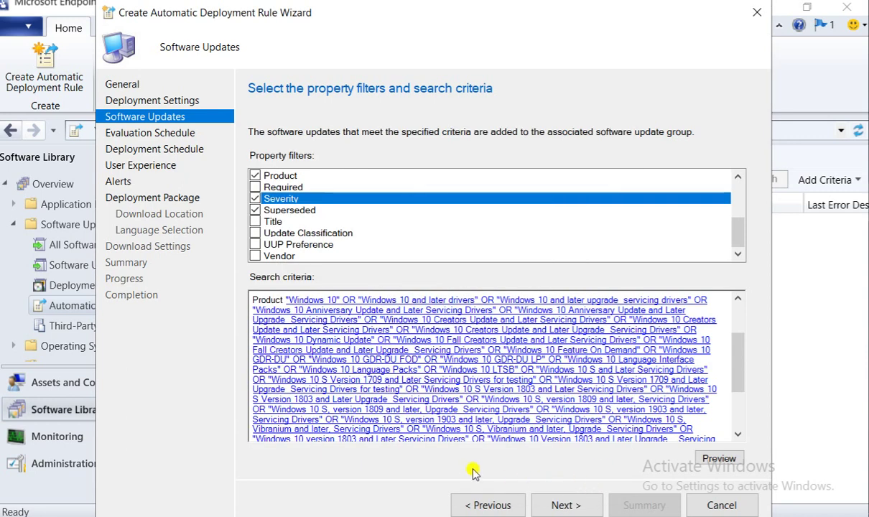
{"action": "left_click", "coordinate": [739, 422]}
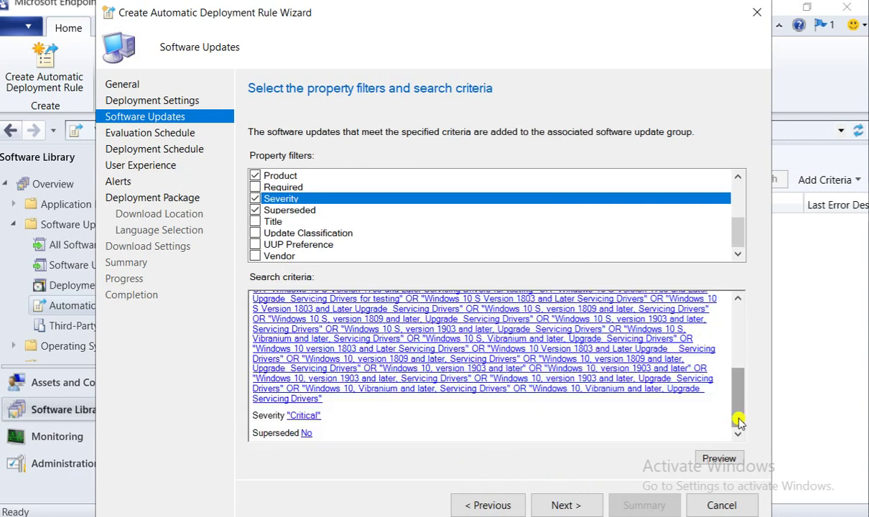
- Set the rule's evaluation schedule to run after any software update point synchronization
{"action": "left_click", "coordinate": [569, 506]}
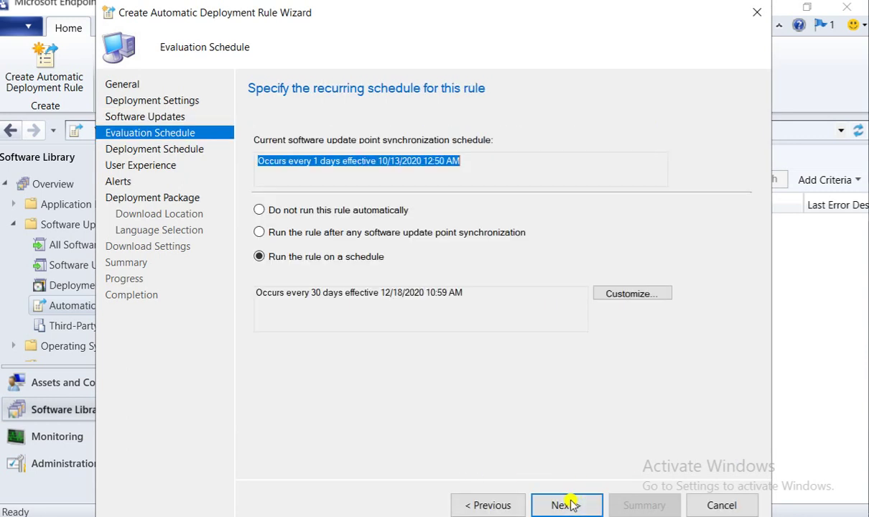
{"action": "left_click", "coordinate": [306, 239]}
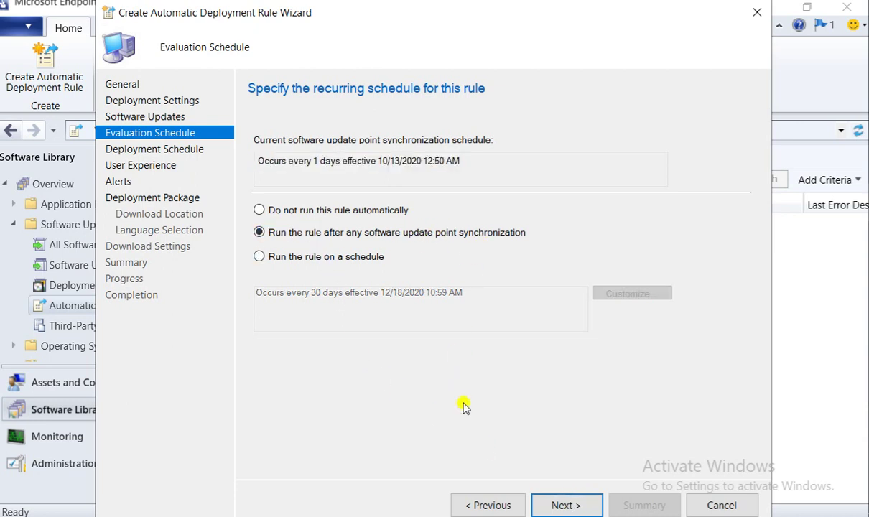
{"action": "left_click", "coordinate": [567, 505]}
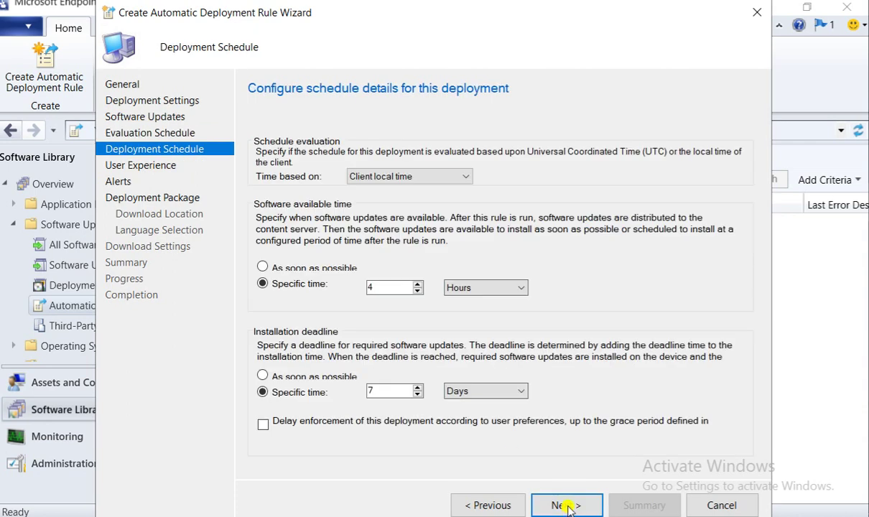
- Make the software available as soon as possible and set the installation deadline to 2 days
{"action": "left_click", "coordinate": [312, 268]}
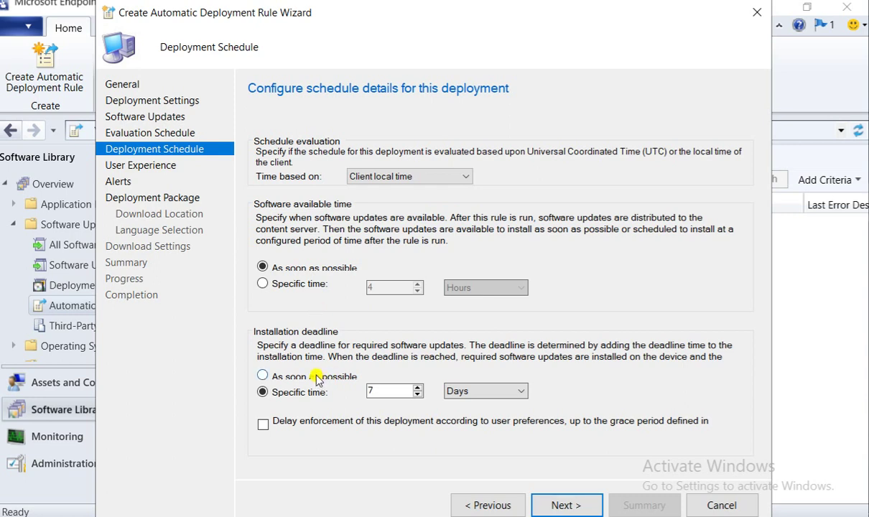
{"action": "double_click", "coordinate": [387, 390]}
{"action": "type", "text": "2"}
{"action": "left_click", "coordinate": [565, 504]}
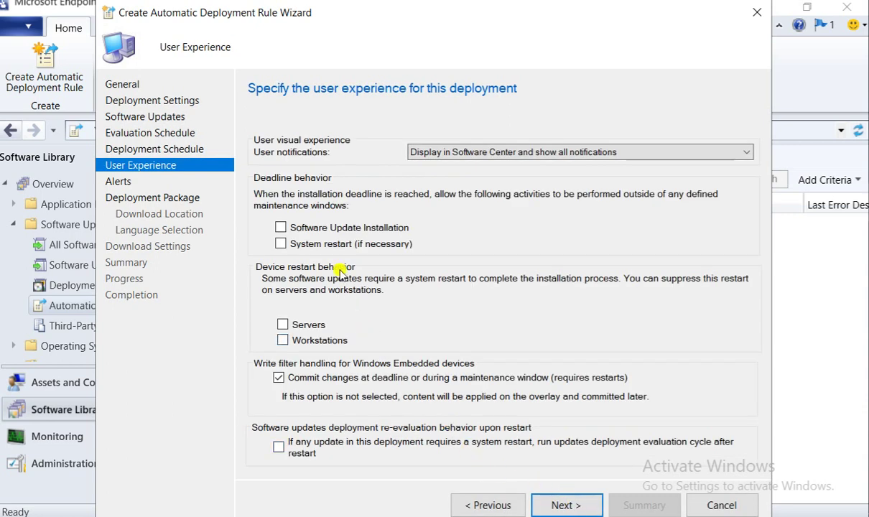
- Try allowing software update installation and system restart at the deadline, clear both, and choose Display in Software Center and show all notifications
{"action": "left_click", "coordinate": [296, 243]}
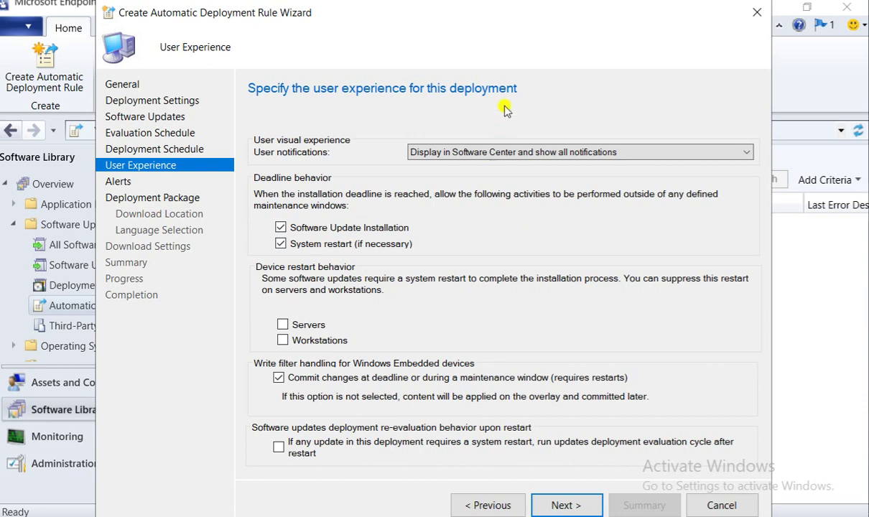
{"action": "left_click", "coordinate": [508, 151]}
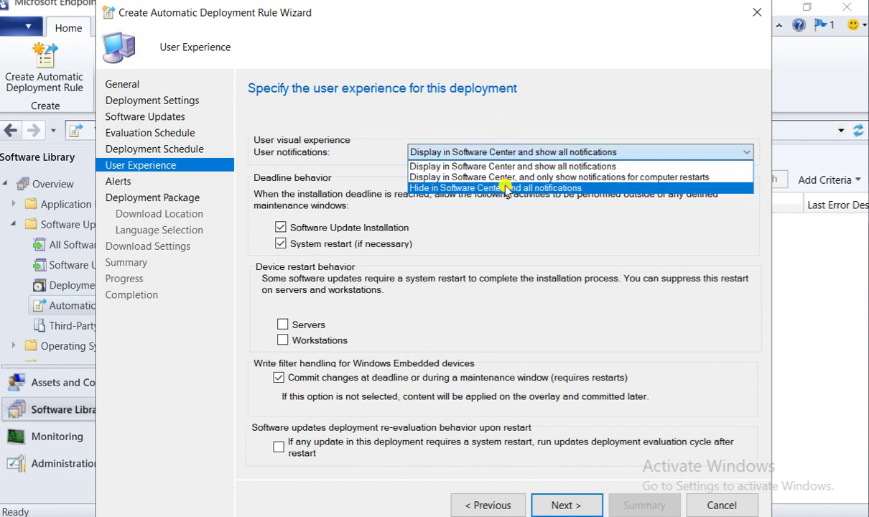
{"action": "left_click", "coordinate": [477, 166]}
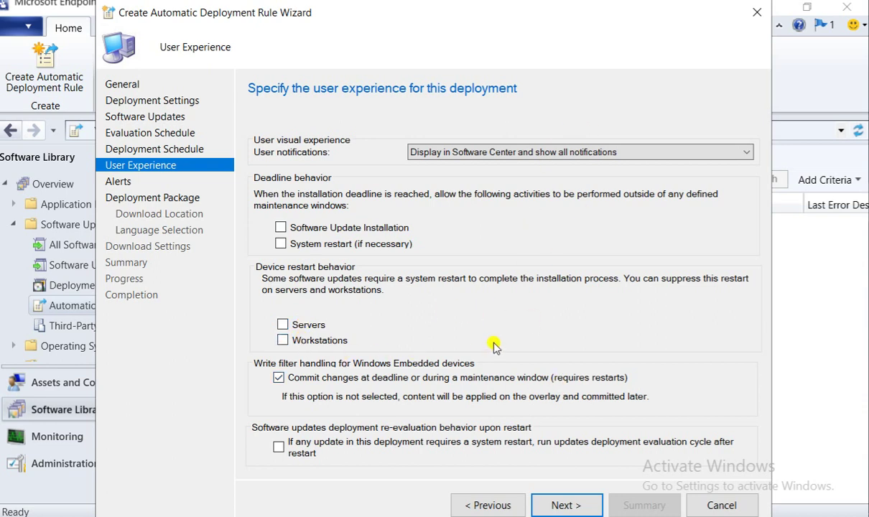
{"action": "left_click", "coordinate": [567, 505]}
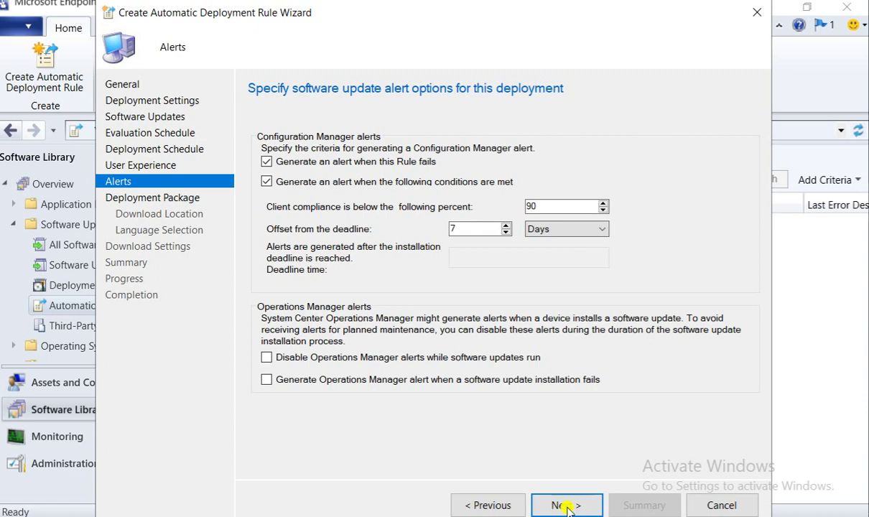
- Accept the alert settings and choose to create a new deployment package named Monthly_Patch_Deployment
{"action": "left_click", "coordinate": [567, 506]}
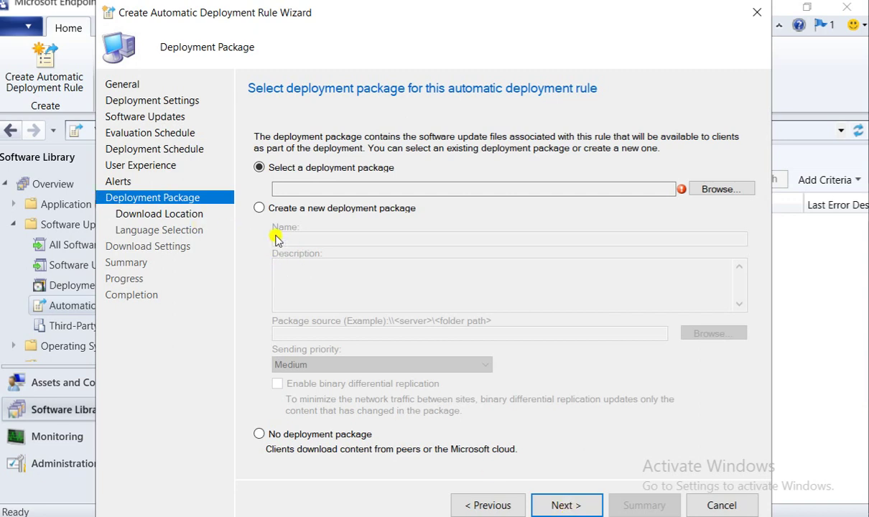
{"action": "left_click", "coordinate": [259, 207]}
{"action": "left_click", "coordinate": [307, 239]}
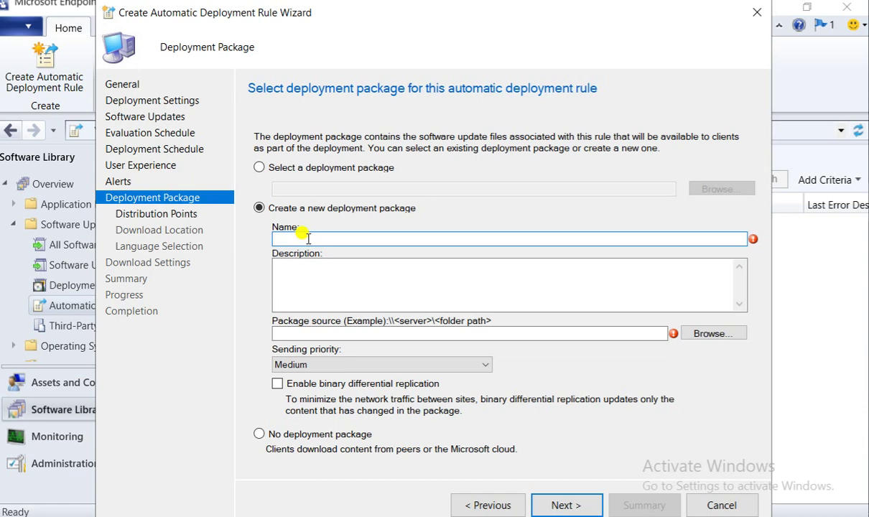
{"action": "type", "text": "Monthly_Patch_Deployment"}
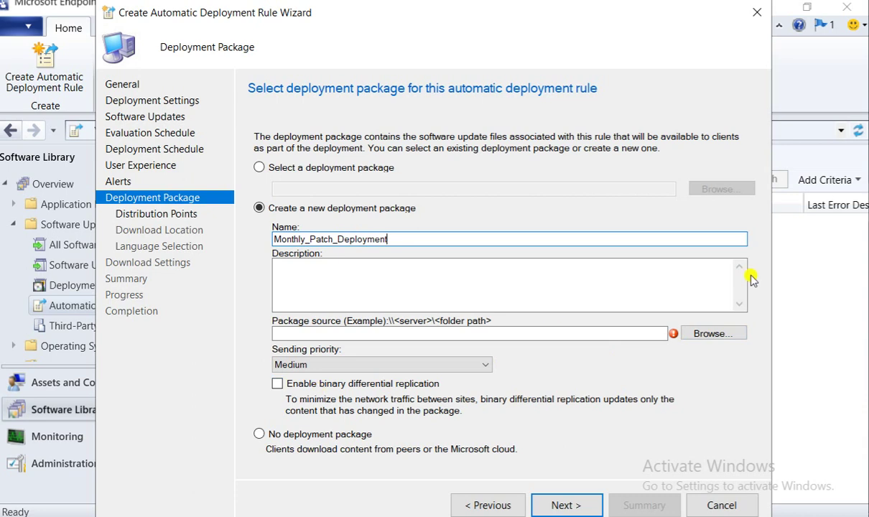
- Switch to File Explorer and examine the existing Monthy_Patch_Deployment folder in SCCM_Patch_Download, with the full item names readable
{"action": "left_click", "coordinate": [731, 334]}
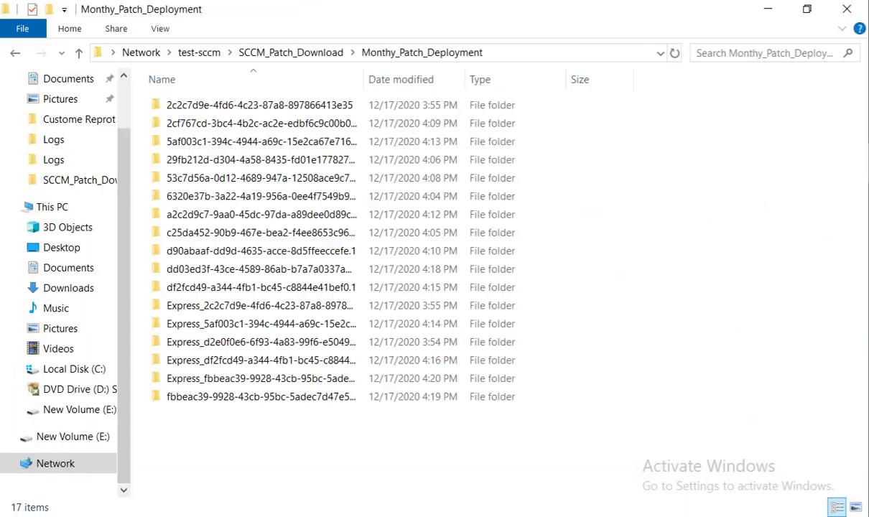
{"action": "left_click", "coordinate": [308, 56]}
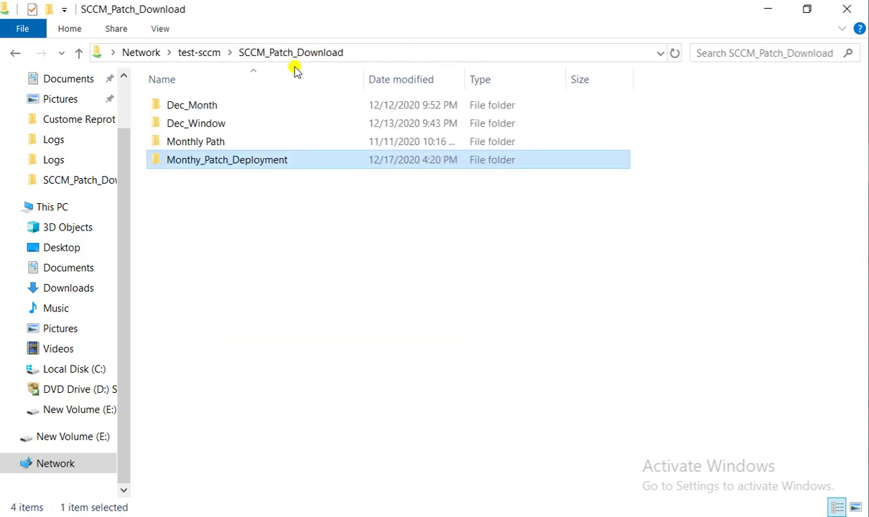
{"action": "double_click", "coordinate": [235, 163]}
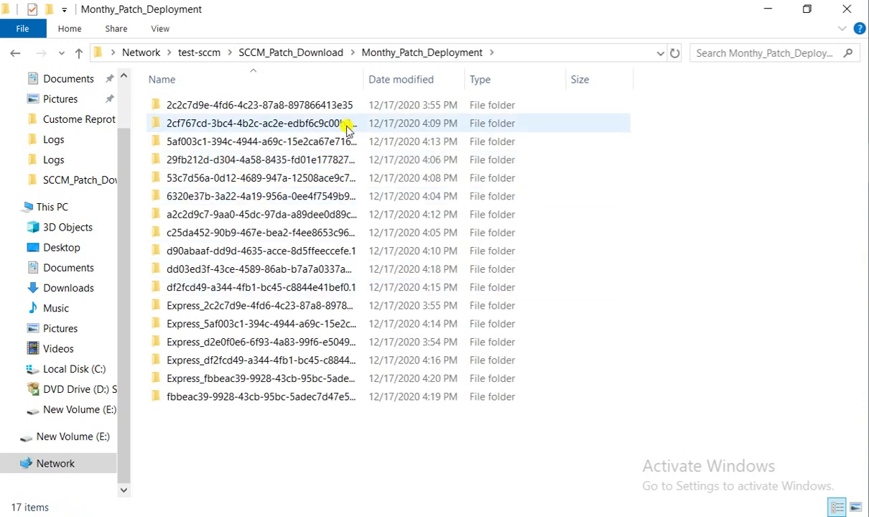
{"action": "left_click", "coordinate": [359, 80]}
{"action": "double_click", "coordinate": [363, 81]}
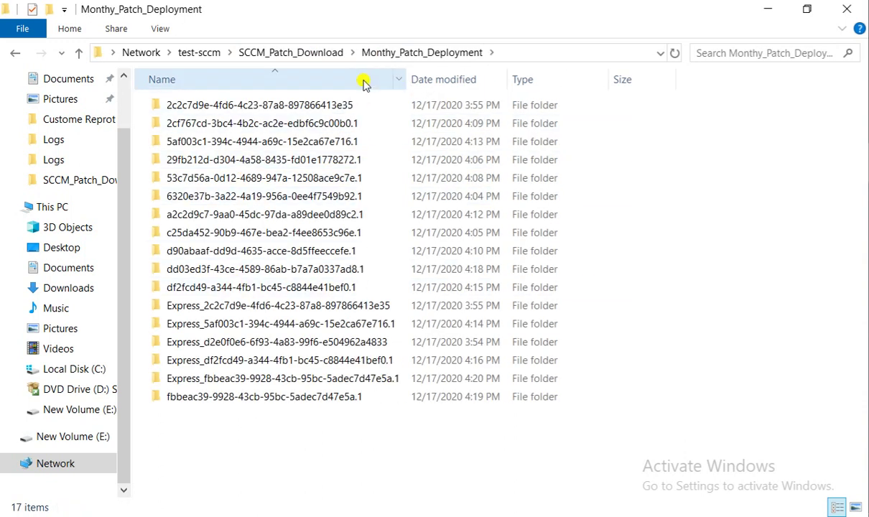
{"action": "key", "text": "ctrl+a"}
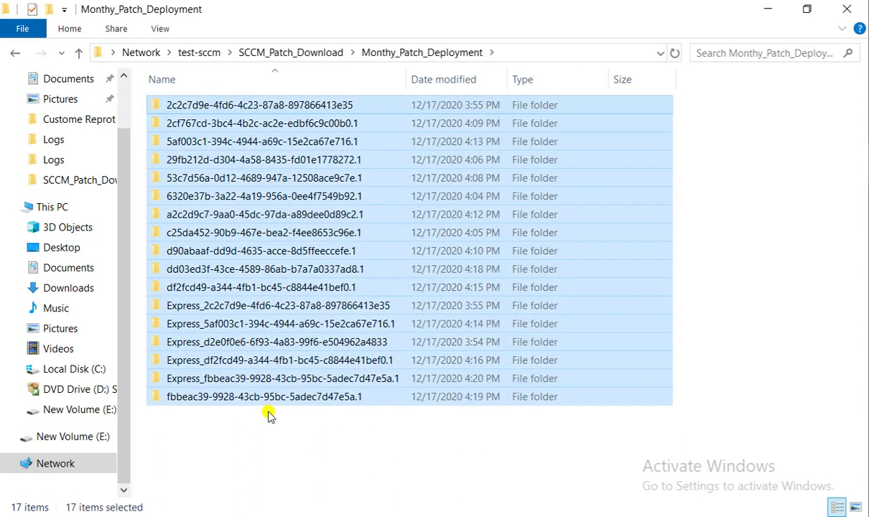
{"action": "key", "text": "Delete"}
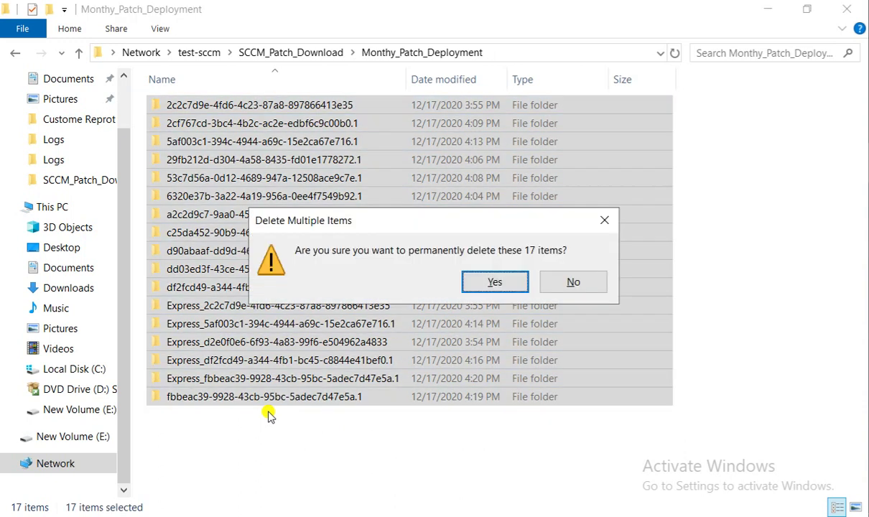
{"action": "left_click", "coordinate": [573, 282]}
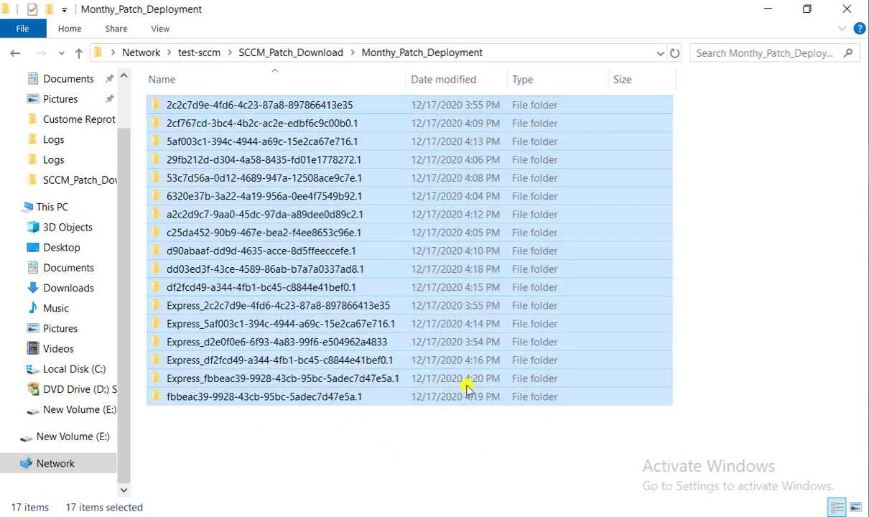
{"action": "left_click", "coordinate": [563, 50]}
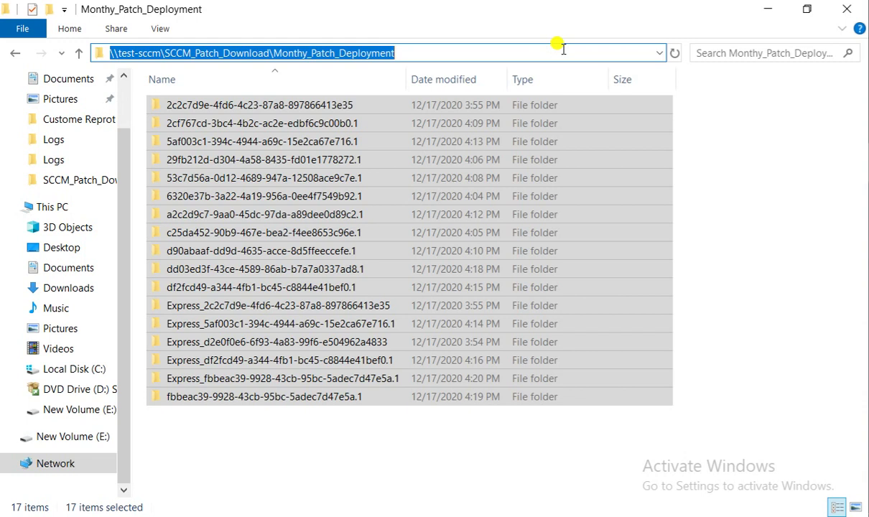
{"action": "left_click", "coordinate": [378, 480]}
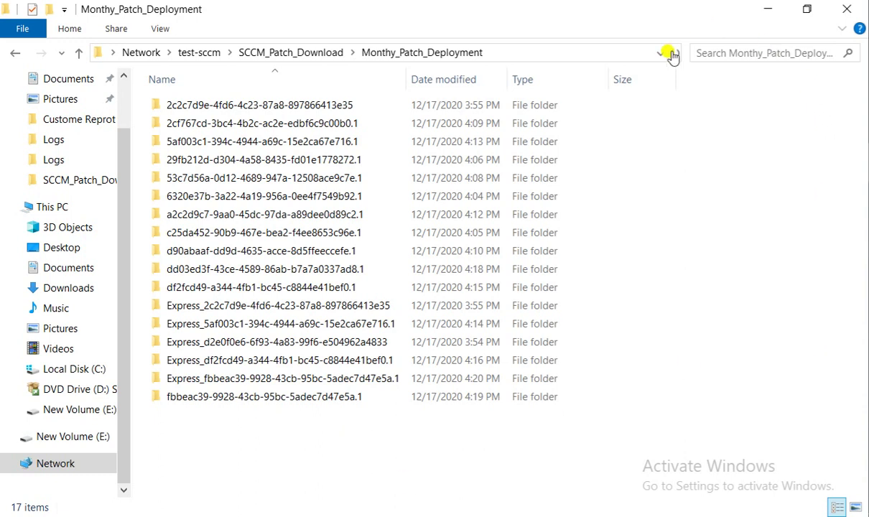
- Create a folder named MonthlyPatchDeployment in the SCCM_Patch_Download share and open it
{"action": "left_click", "coordinate": [304, 54]}
{"action": "left_click", "coordinate": [190, 258]}
{"action": "right_click", "coordinate": [190, 259]}
{"action": "mouse_move", "coordinate": [267, 467]}
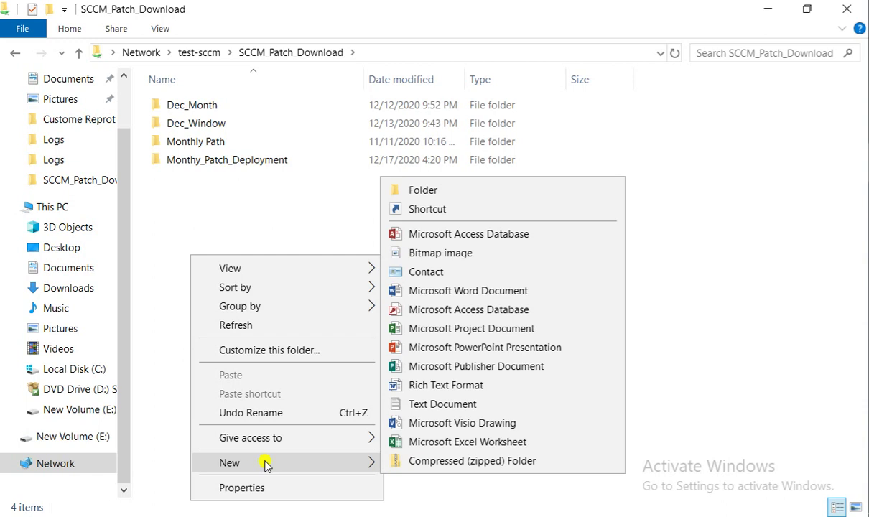
{"action": "left_click", "coordinate": [411, 190]}
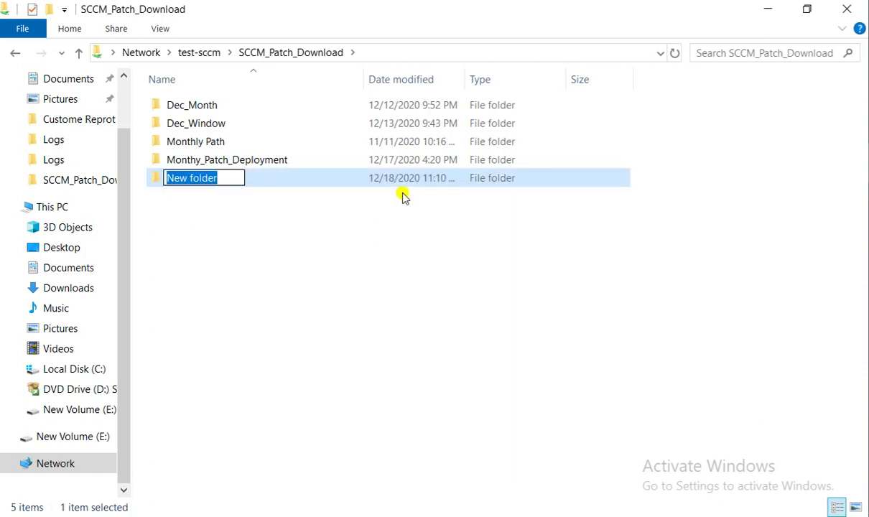
{"action": "type", "text": "Monthl"}
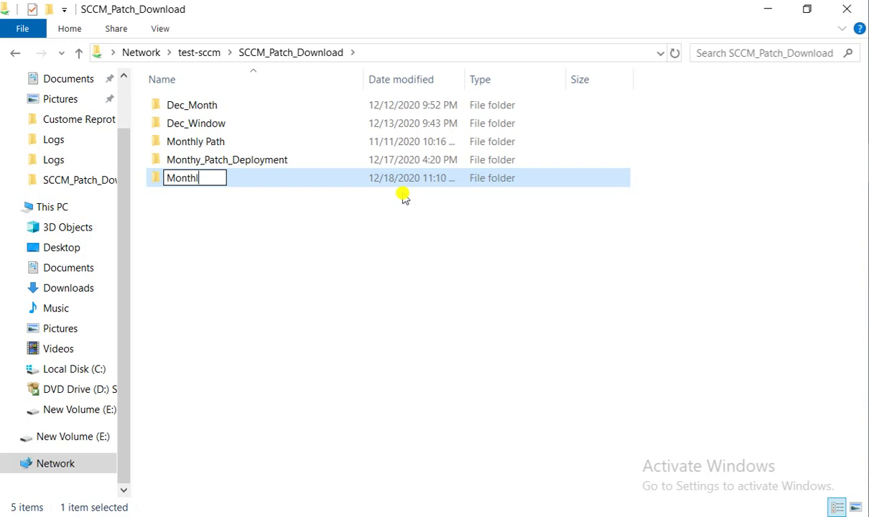
{"action": "type", "text": "yPatch"}
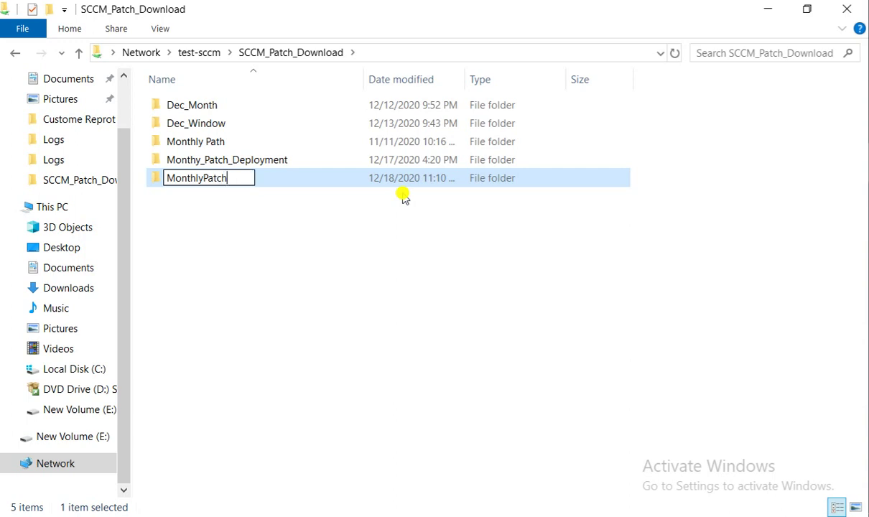
{"action": "type", "text": "Deploymen"}
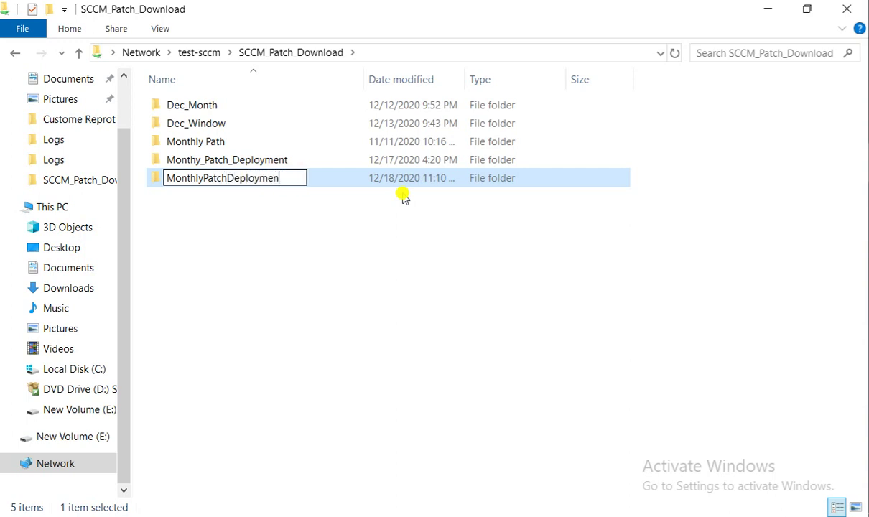
{"action": "type", "text": "t"}
{"action": "left_click", "coordinate": [260, 230]}
{"action": "double_click", "coordinate": [246, 178]}
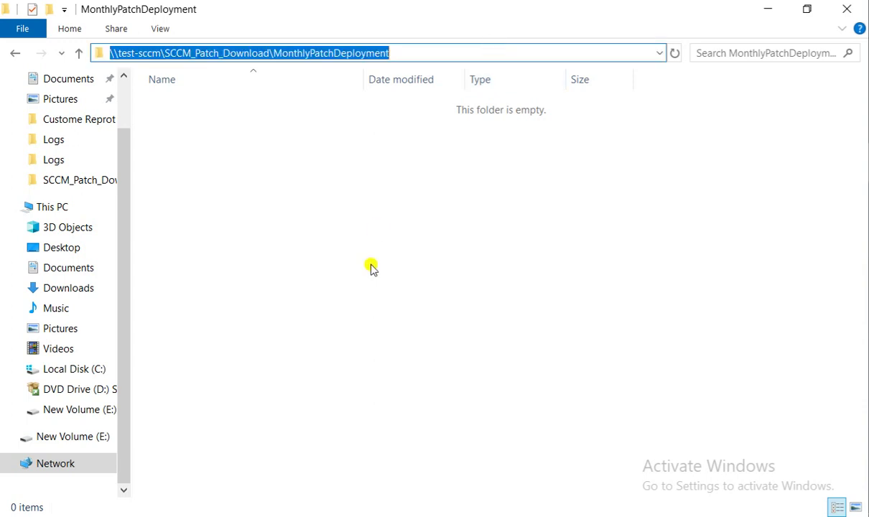
- Set the package source to \\test-sccm\SCCM_Patch_Download\MonthlyPatchDeployment in the deployment rule wizard and enable binary differential replication
{"action": "left_click", "coordinate": [768, 11]}
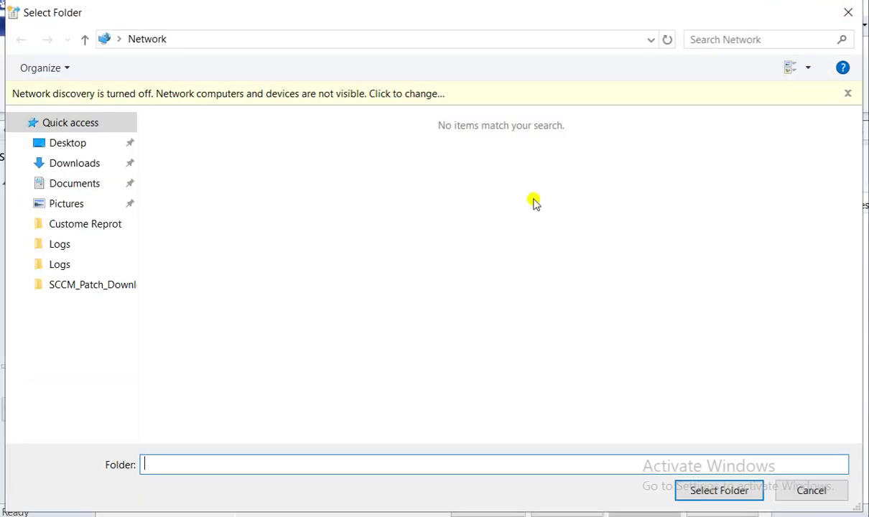
{"action": "left_click", "coordinate": [309, 42]}
{"action": "type", "text": "\\\\test-sccm\\SCCM_Patch_Download\\MonthlyPatchDeployment"}
{"action": "key", "text": "Return"}
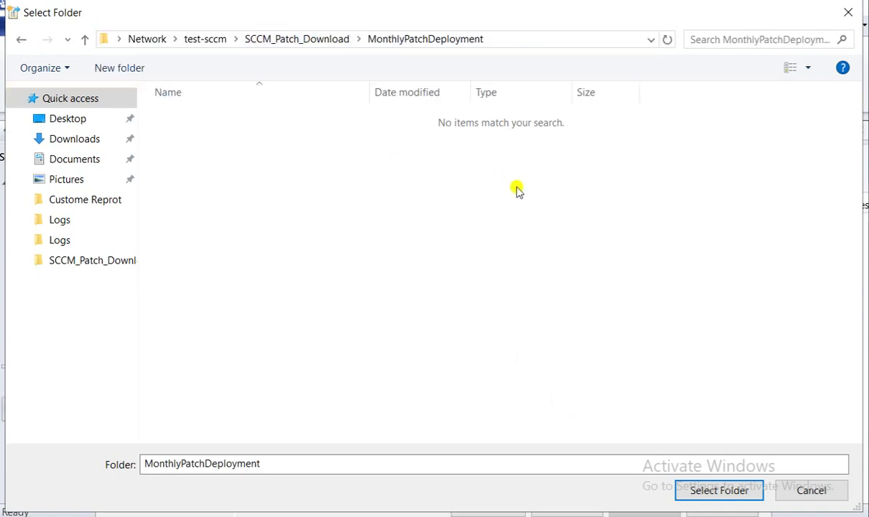
{"action": "left_click", "coordinate": [713, 490]}
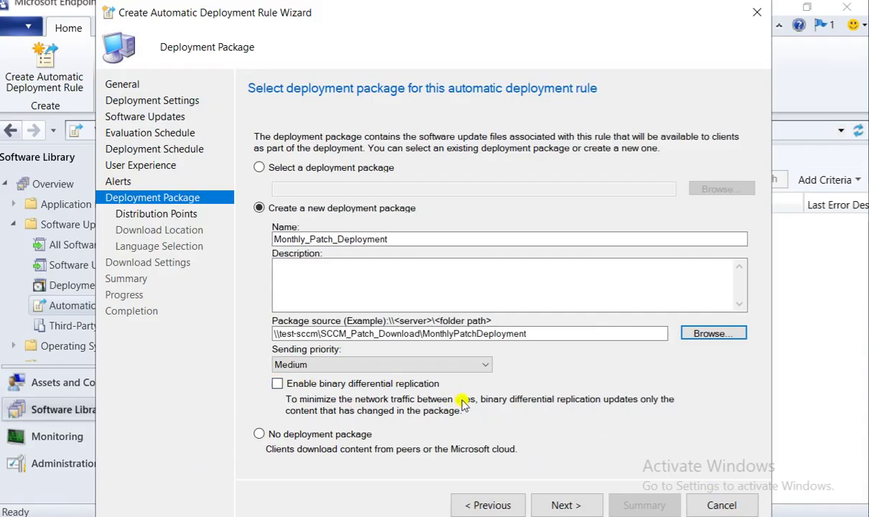
{"action": "left_click", "coordinate": [327, 383]}
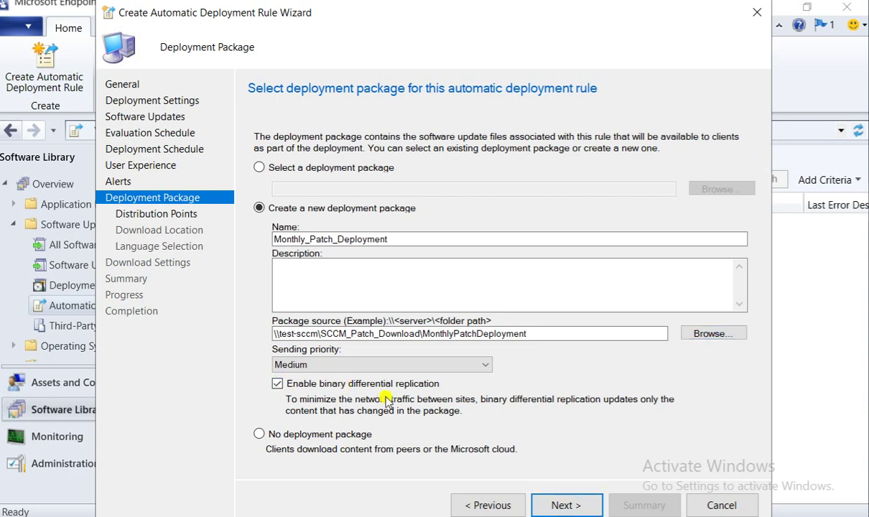
{"action": "left_click", "coordinate": [568, 505]}
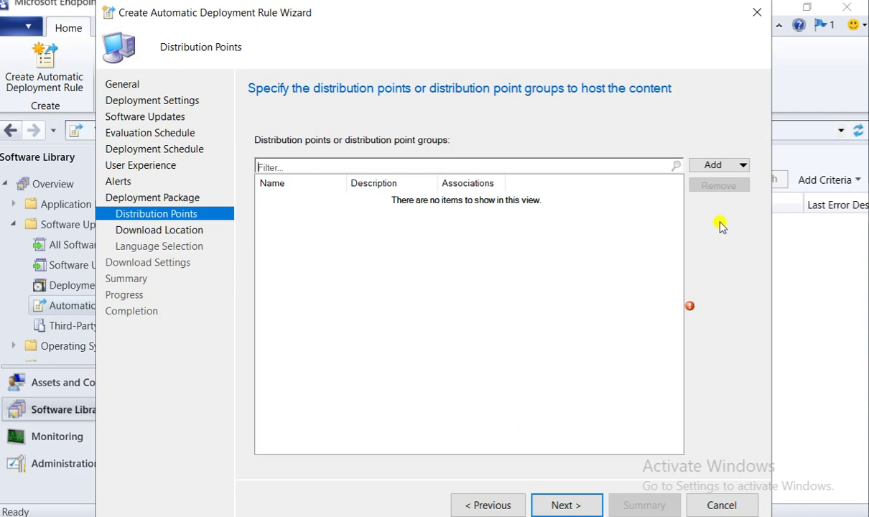
- Add TEST-SCCM.LAB.COM as the distribution point hosting the deployment package and accept the distribution point list
{"action": "left_click", "coordinate": [719, 164]}
{"action": "left_click", "coordinate": [746, 183]}
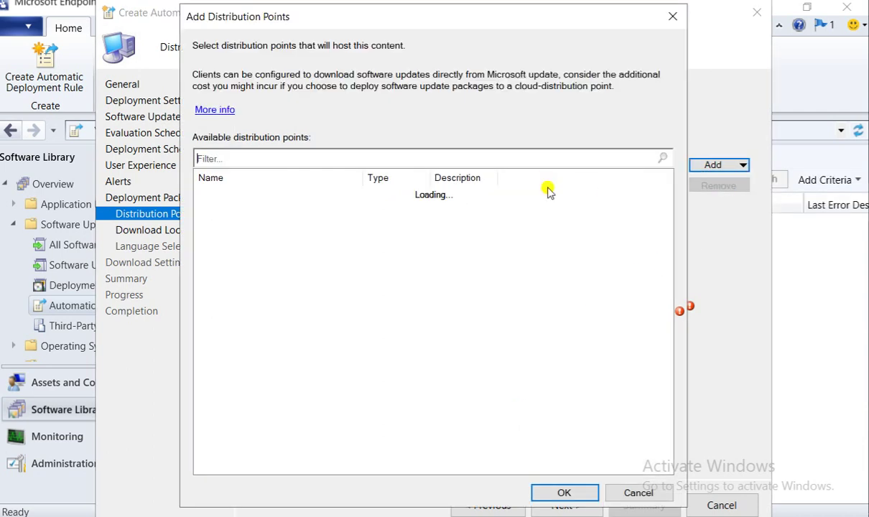
{"action": "left_click", "coordinate": [202, 193]}
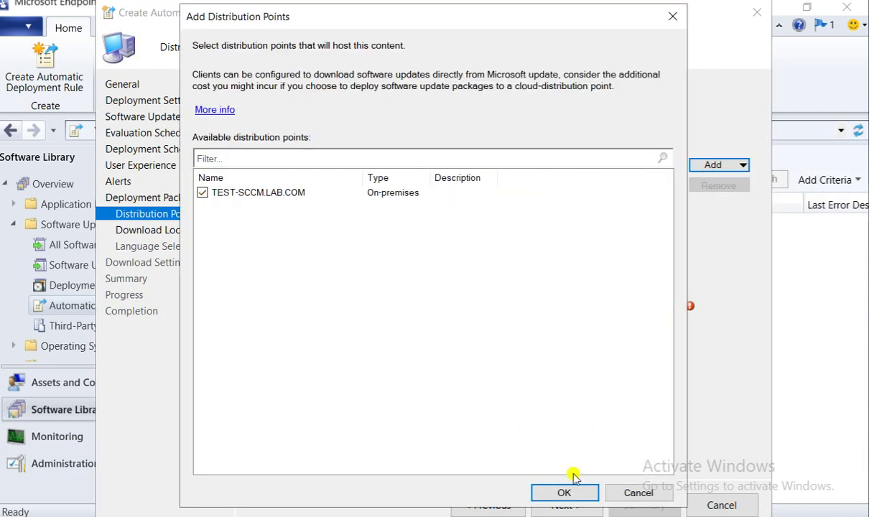
{"action": "left_click", "coordinate": [561, 493]}
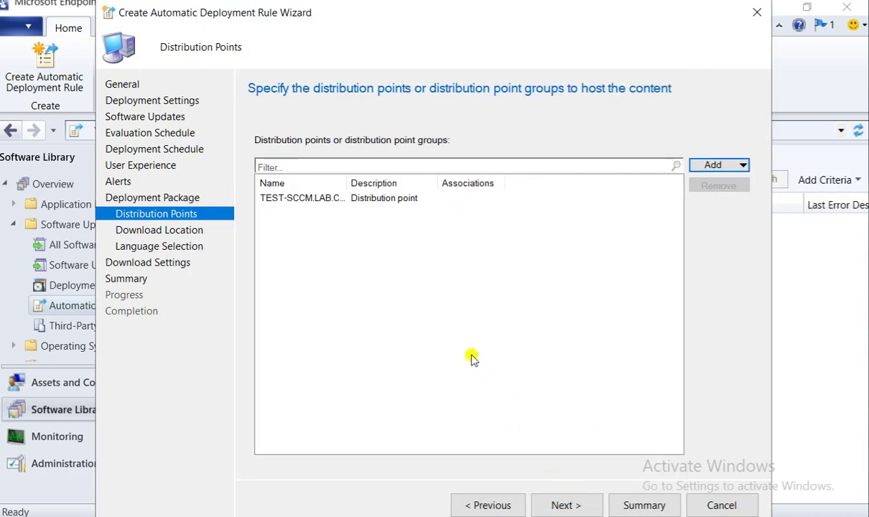
{"action": "left_click", "coordinate": [567, 507]}
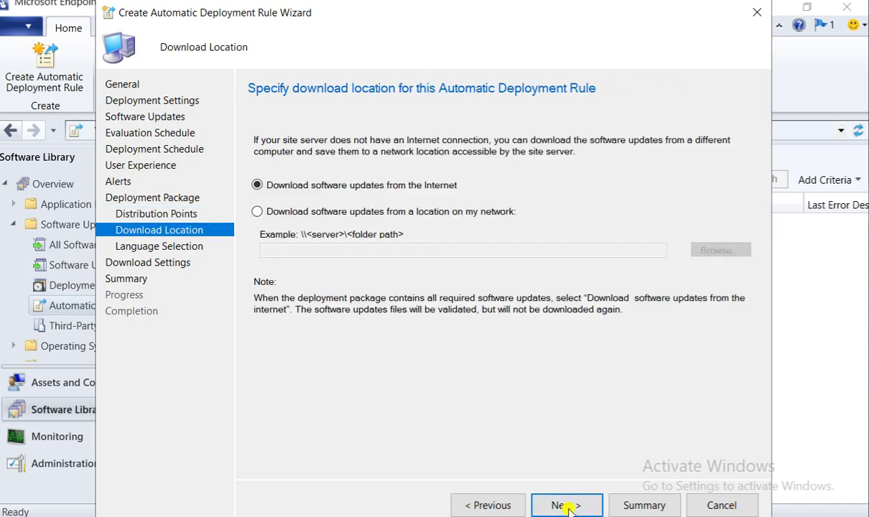
- Keep downloading updates from the Internet, accept the language and download settings, and finish creating the automatic deployment rule
{"action": "left_click", "coordinate": [567, 506]}
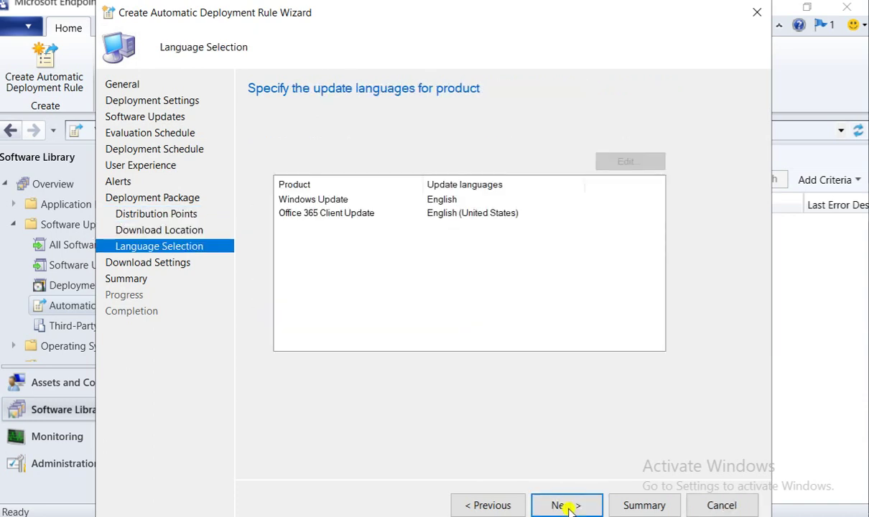
{"action": "left_click", "coordinate": [486, 506]}
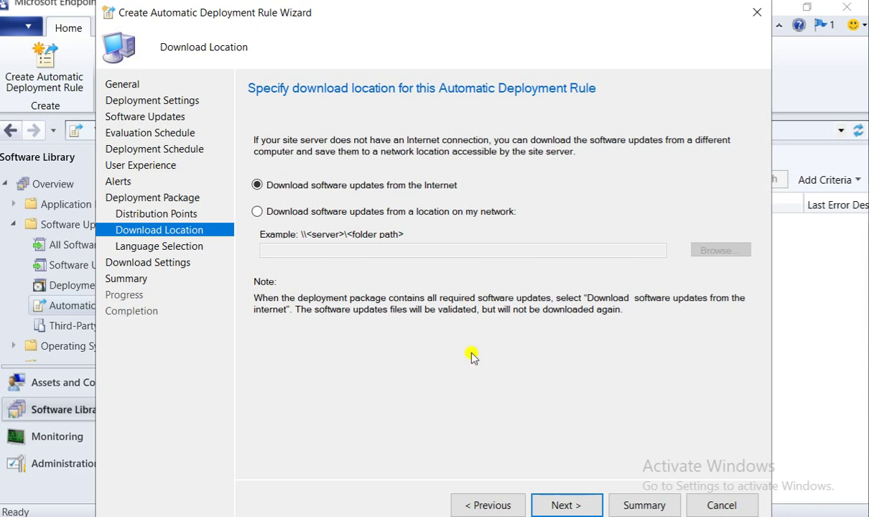
{"action": "left_click", "coordinate": [564, 507]}
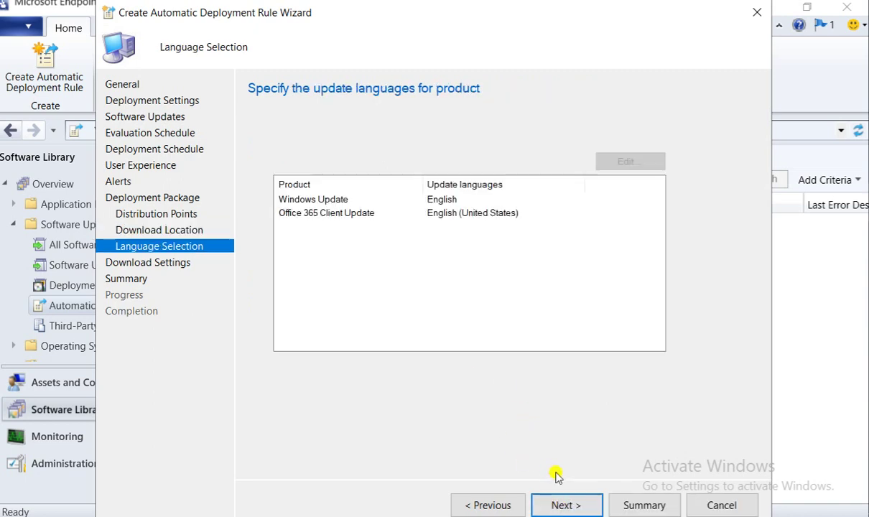
{"action": "left_click", "coordinate": [560, 504]}
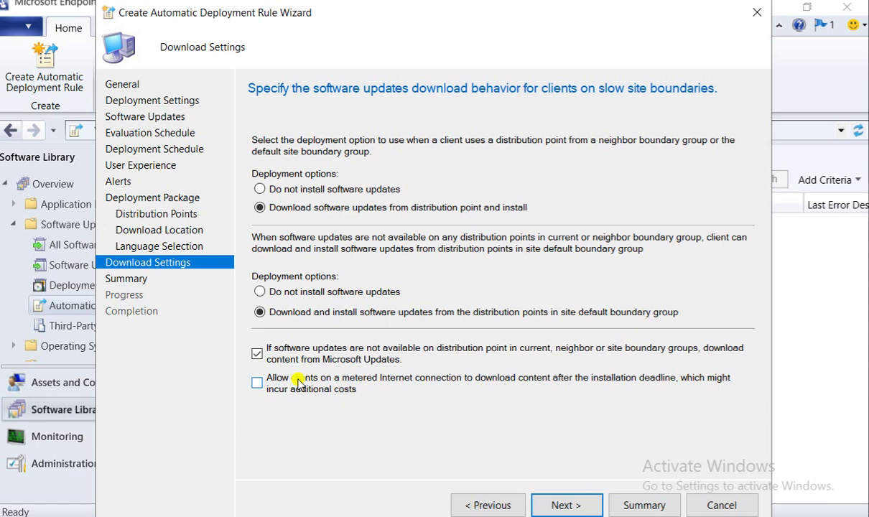
{"action": "left_click", "coordinate": [564, 505]}
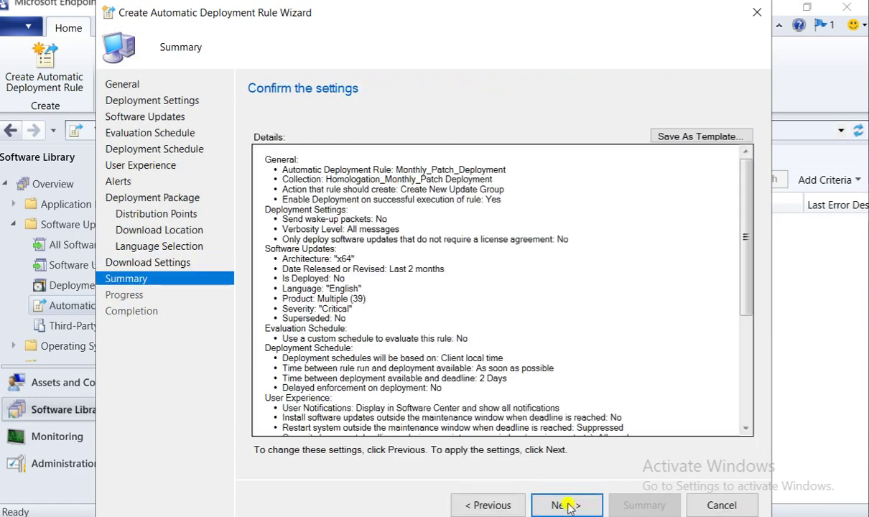
{"action": "left_click", "coordinate": [567, 505]}
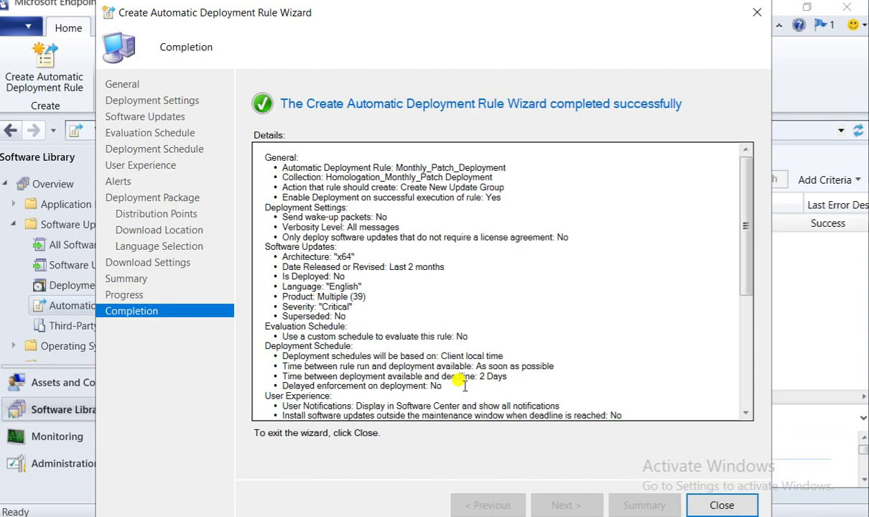
{"action": "left_click", "coordinate": [718, 505]}
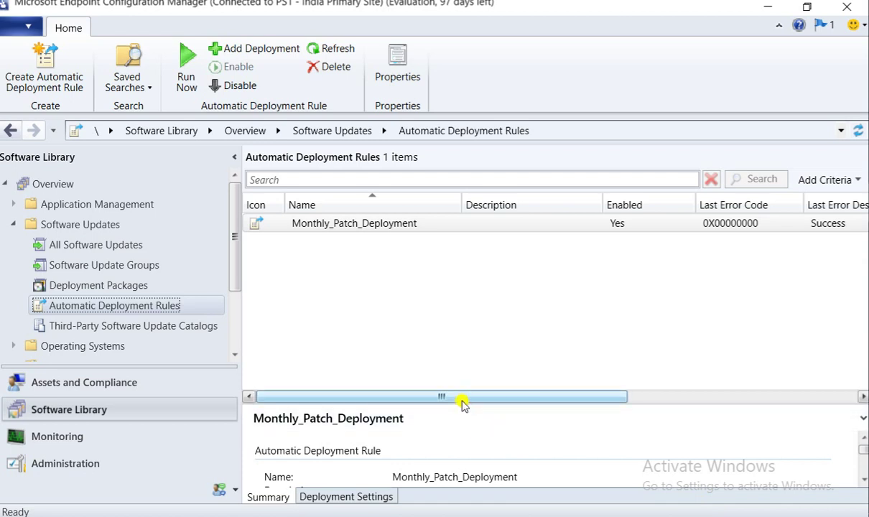
- Check the new rule's deployment settings and the distribution point status of the Monthly_Patch_Deployment package
{"action": "left_click_drag", "start_coordinate": [462, 403], "coordinate": [431, 301]}
{"action": "left_click", "coordinate": [349, 497]}
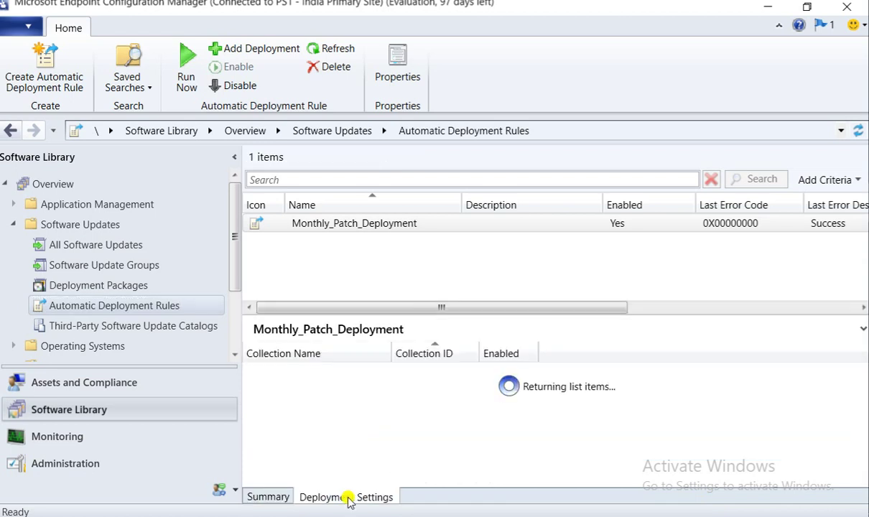
{"action": "left_click", "coordinate": [107, 285]}
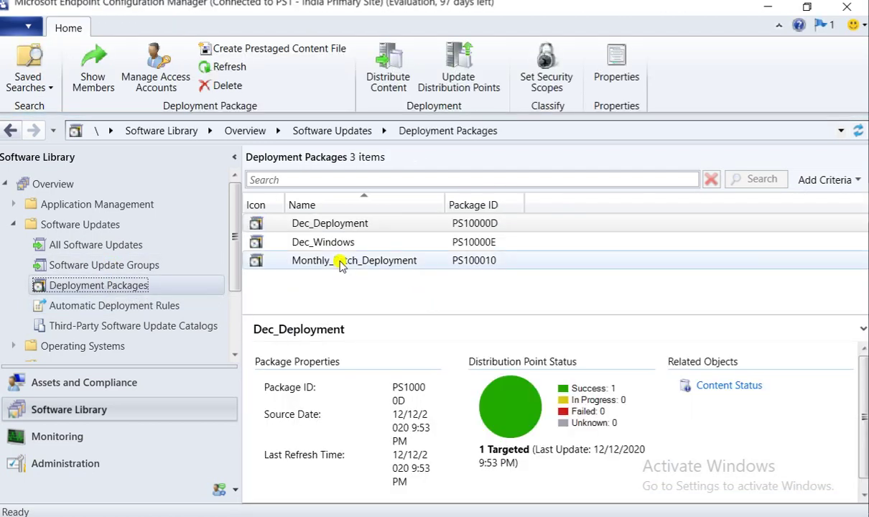
{"action": "left_click", "coordinate": [293, 263]}
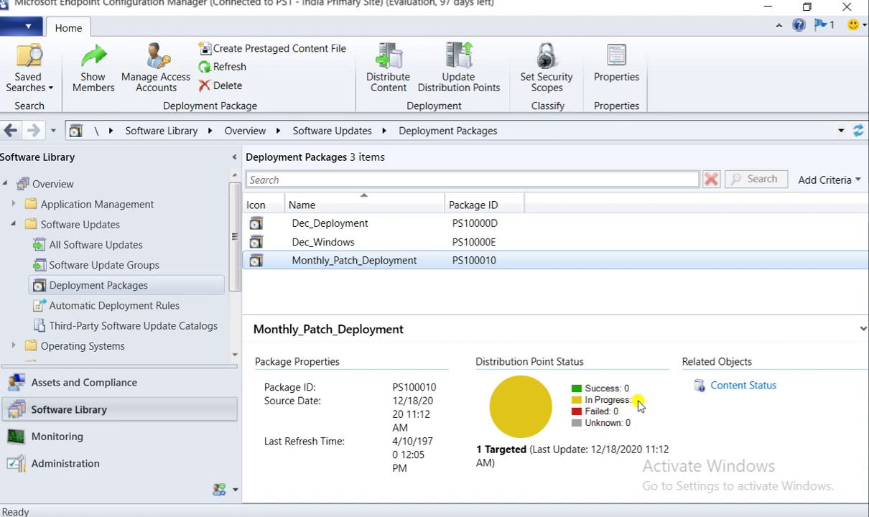
{"action": "left_click", "coordinate": [333, 242]}
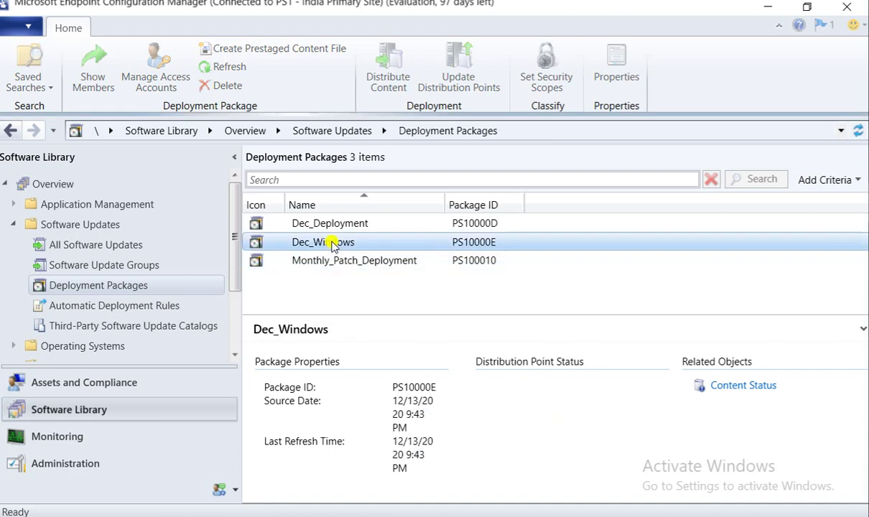
{"action": "left_click", "coordinate": [363, 262]}
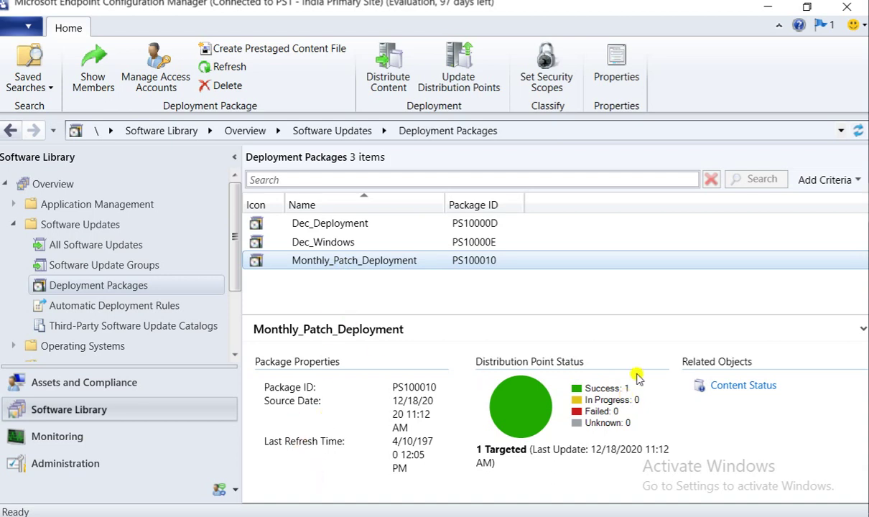
- Switch to File Explorer and check the contents of the MonthlyPatchDeployment folder in SCCM_Patch_Download
{"action": "left_click", "coordinate": [768, 6]}
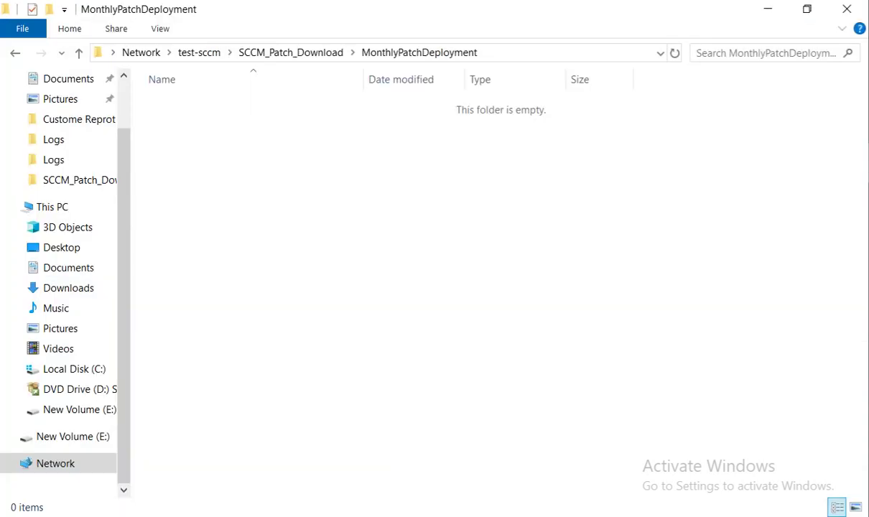
{"action": "left_click", "coordinate": [326, 53]}
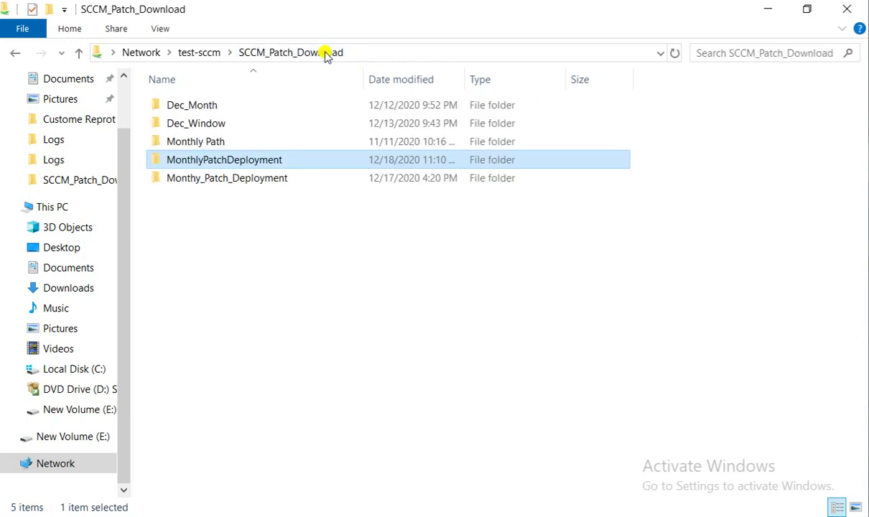
{"action": "double_click", "coordinate": [337, 164]}
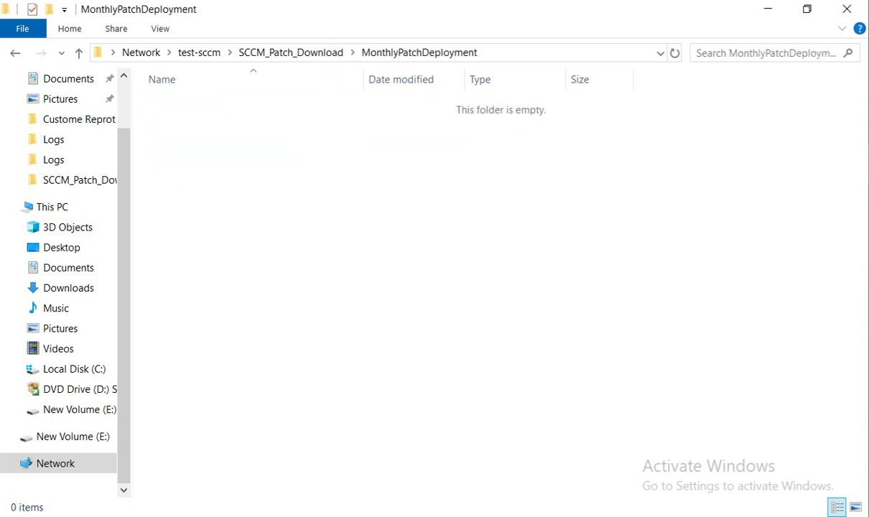
- Return to Configuration Manager and review the software update groups and the deployment packages
{"action": "left_click", "coordinate": [767, 9]}
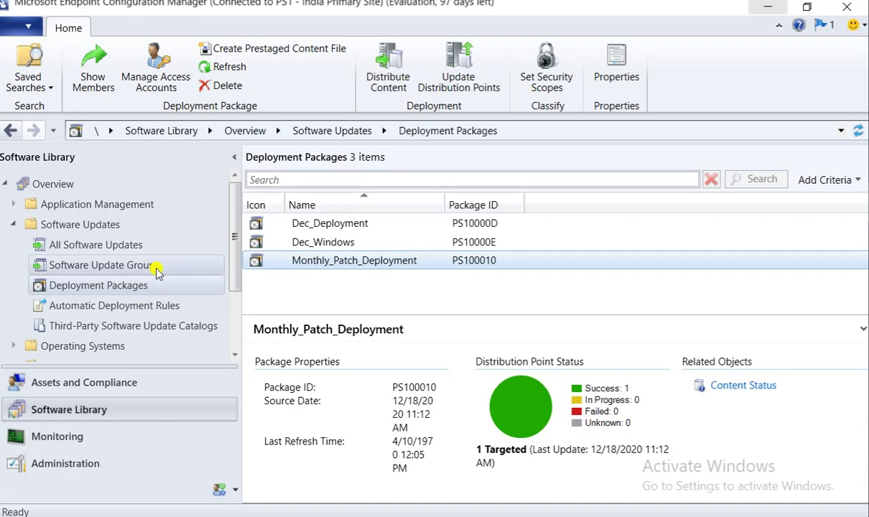
{"action": "left_click", "coordinate": [120, 267]}
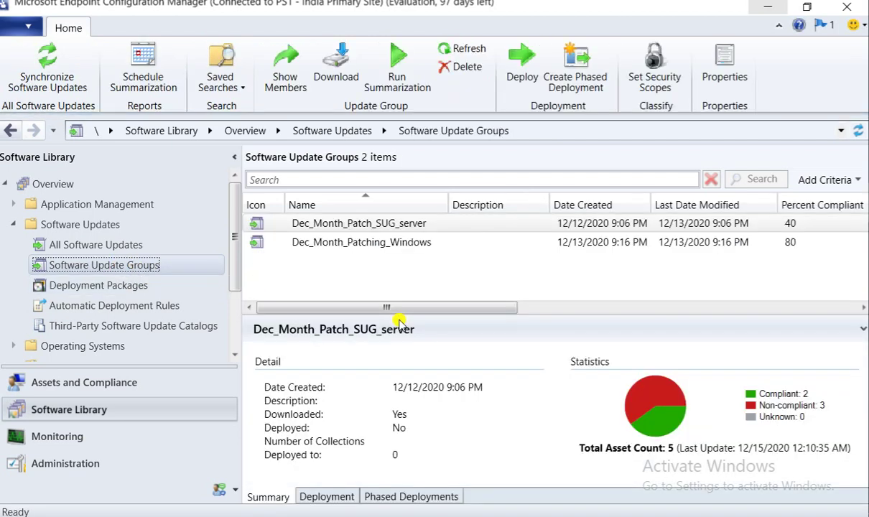
{"action": "left_click", "coordinate": [111, 286]}
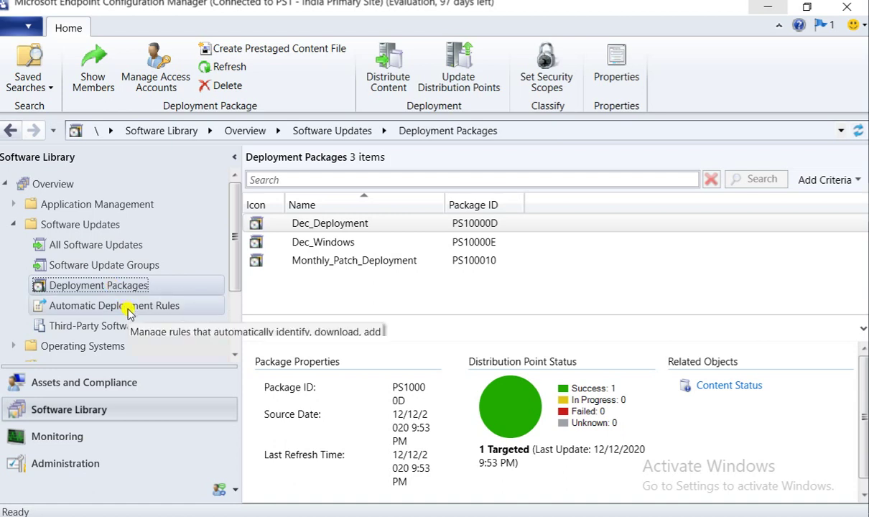
- Start adding a deployment to the Monthly_Patch_Deployment automatic deployment rule, targeting the Pilot_Patch Deployment collection
{"action": "left_click", "coordinate": [124, 309]}
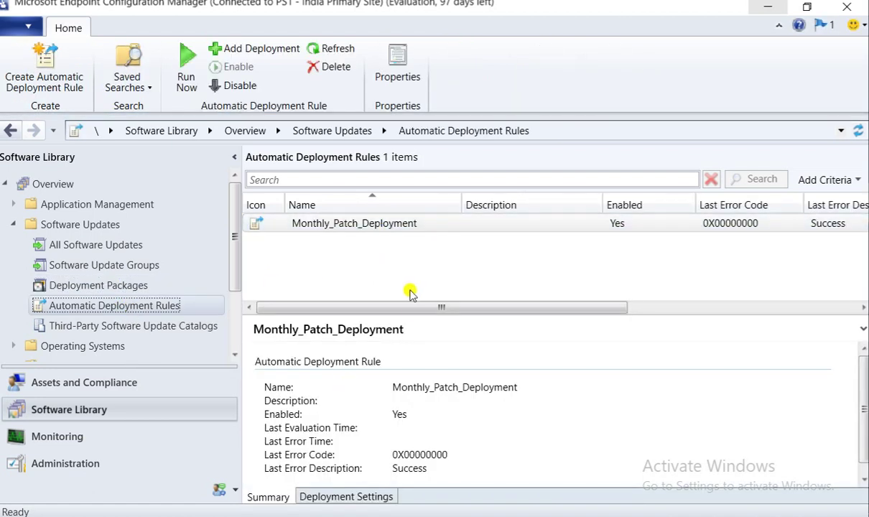
{"action": "left_click_drag", "start_coordinate": [410, 309], "coordinate": [405, 288]}
{"action": "left_click", "coordinate": [360, 225]}
{"action": "right_click", "coordinate": [361, 225]}
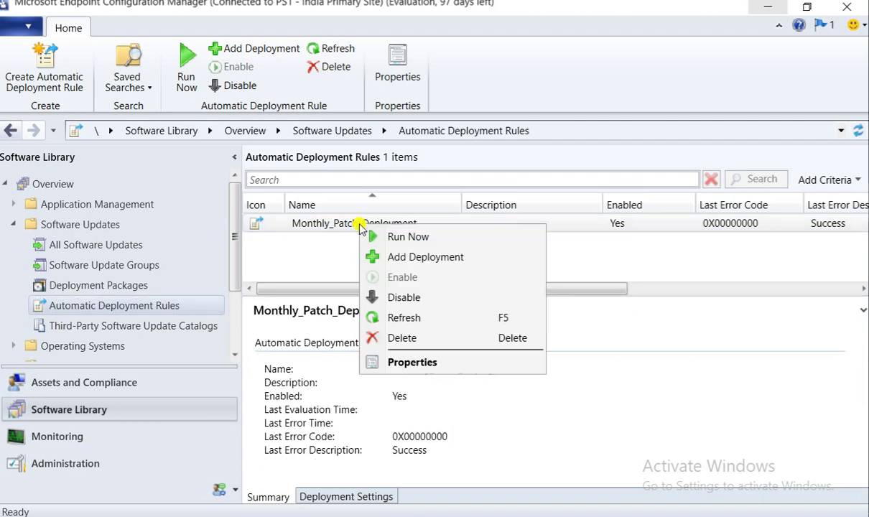
{"action": "left_click", "coordinate": [423, 256]}
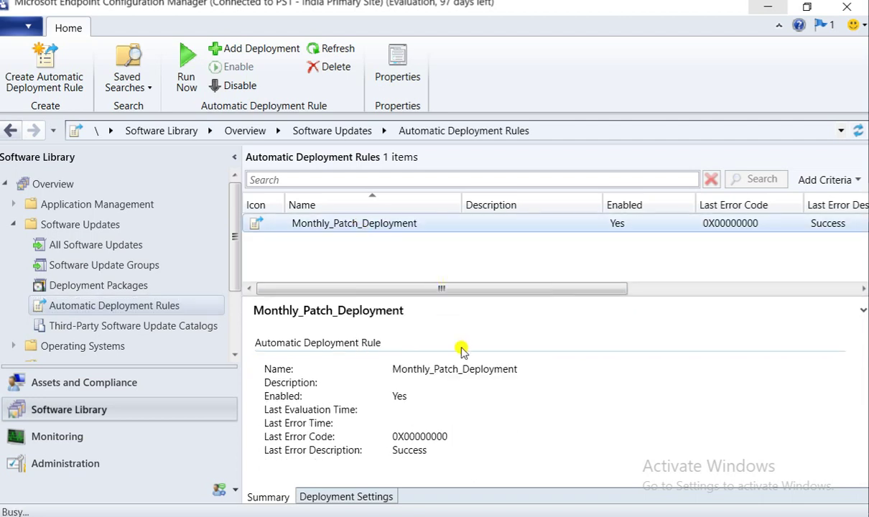
{"action": "left_click", "coordinate": [677, 173]}
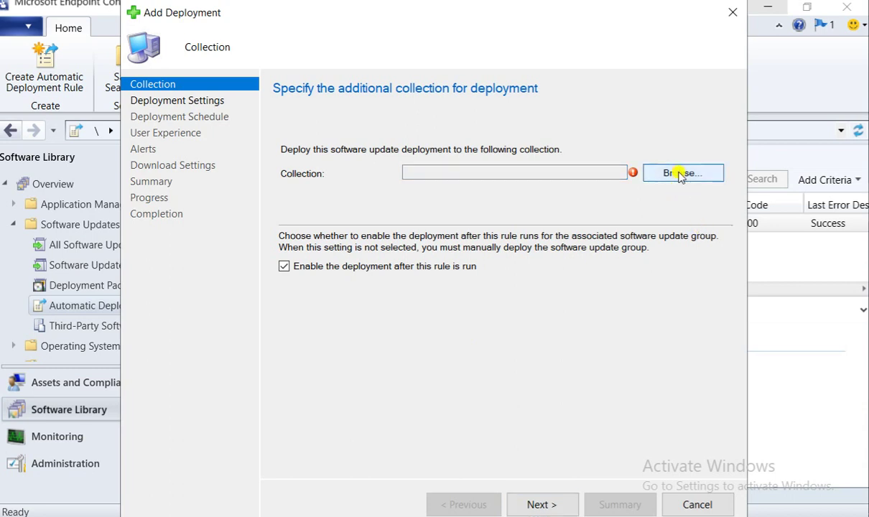
{"action": "double_click", "coordinate": [398, 218]}
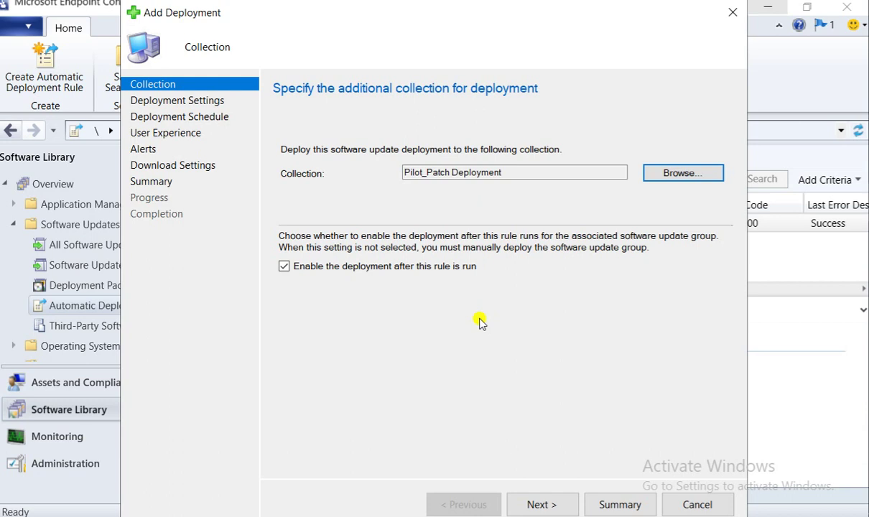
- Accept the collection and set the additional deployment's state detail level to All messages
{"action": "left_click", "coordinate": [551, 505]}
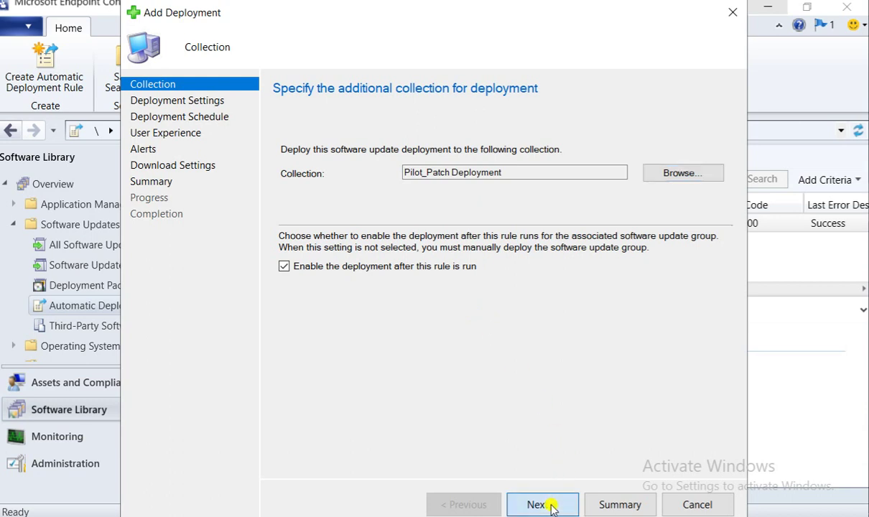
{"action": "left_click", "coordinate": [457, 201]}
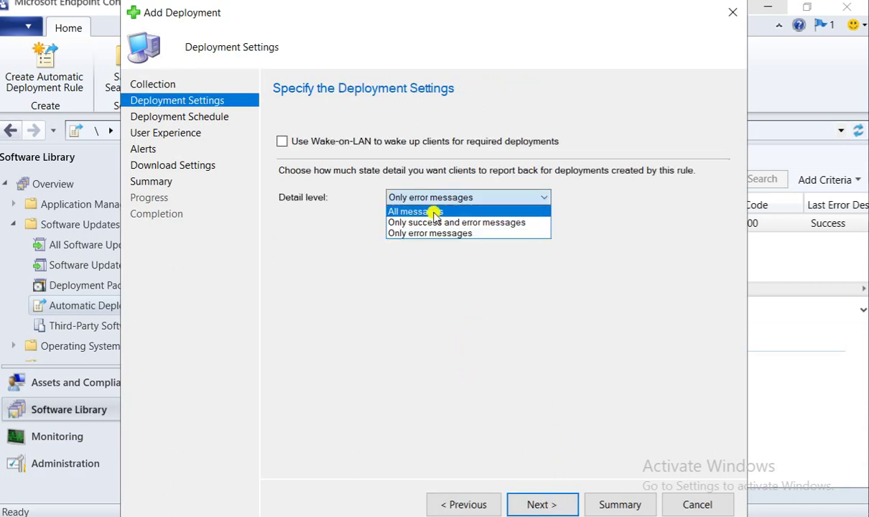
{"action": "left_click", "coordinate": [434, 214]}
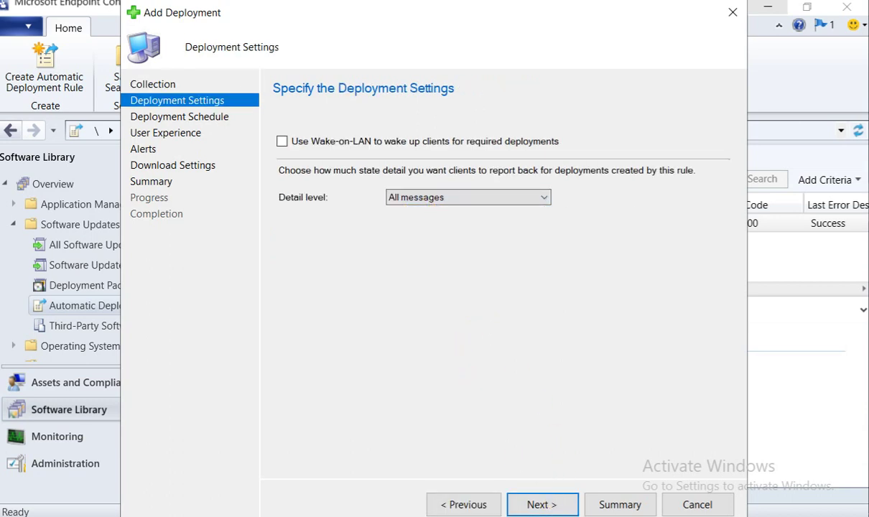
- Schedule the pilot deployment's software updates to become available 2 days after the rule runs, keeping the 7-day installation deadline
{"action": "left_click", "coordinate": [543, 505]}
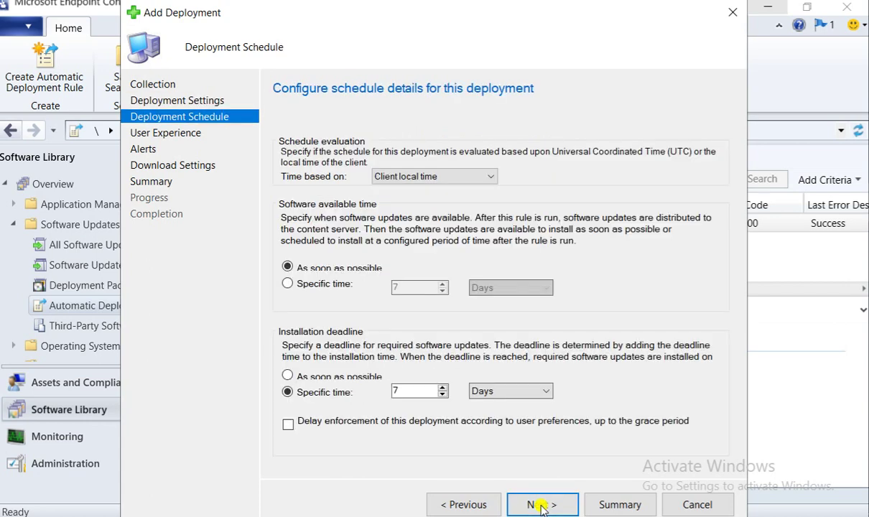
{"action": "left_click", "coordinate": [314, 286]}
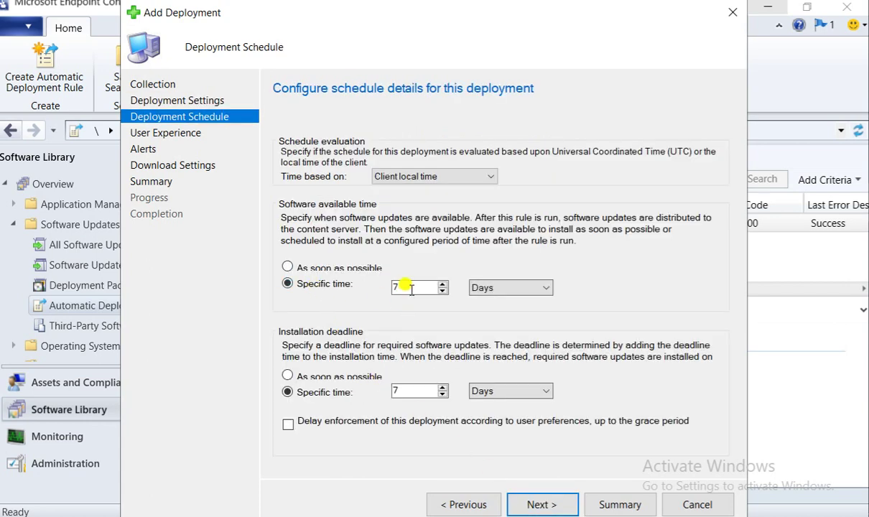
{"action": "left_click", "coordinate": [411, 288]}
{"action": "key", "text": "BackSpace"}
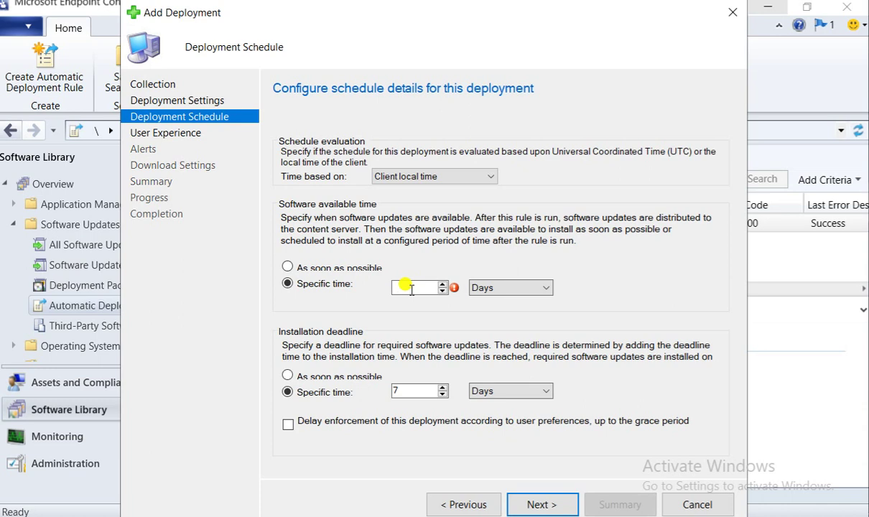
{"action": "type", "text": "2"}
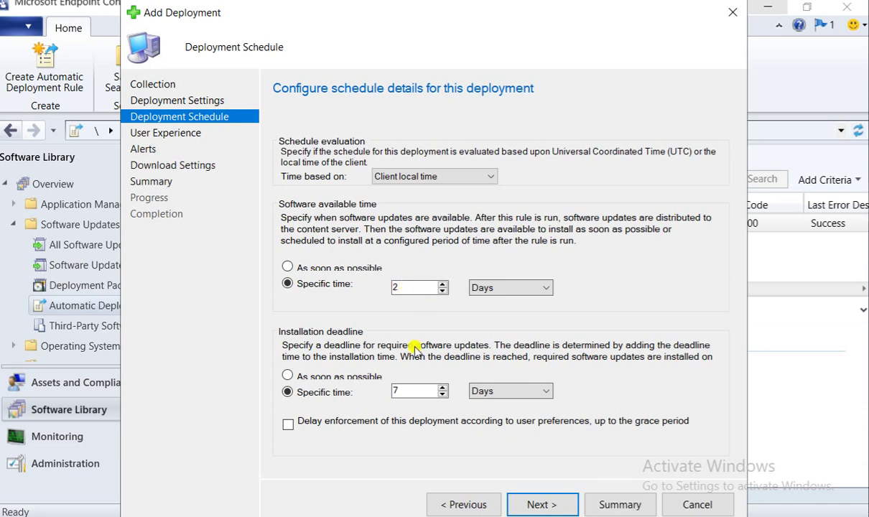
{"action": "left_click", "coordinate": [535, 505]}
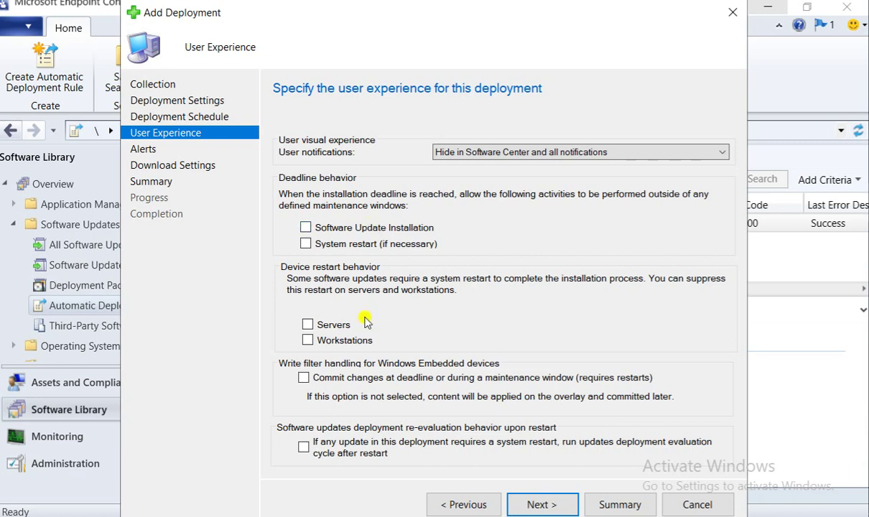
- Allow installation and restart outside maintenance windows, commit changes at deadline, and enable re-evaluation after restart, keeping all pilot notifications hidden
{"action": "left_click", "coordinate": [335, 325]}
{"action": "left_click", "coordinate": [328, 228]}
{"action": "left_click", "coordinate": [352, 378]}
{"action": "left_click", "coordinate": [322, 444]}
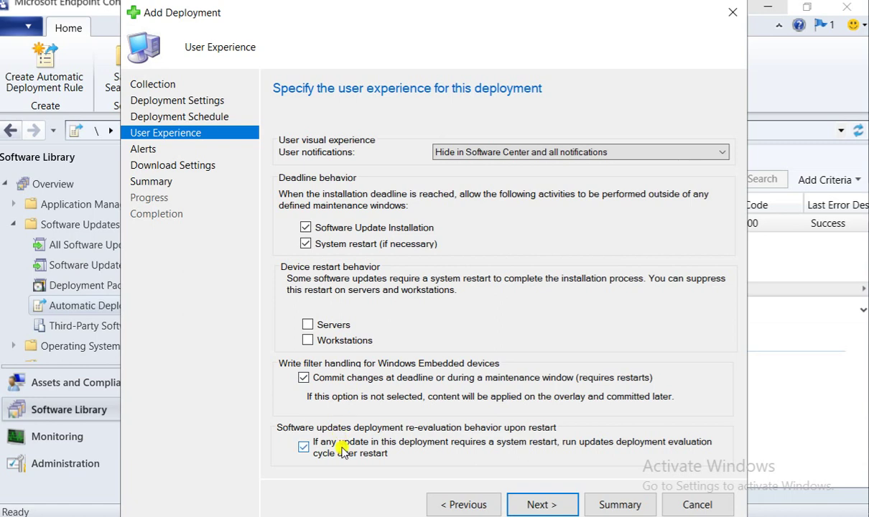
{"action": "left_click", "coordinate": [524, 507]}
{"action": "left_click", "coordinate": [452, 504]}
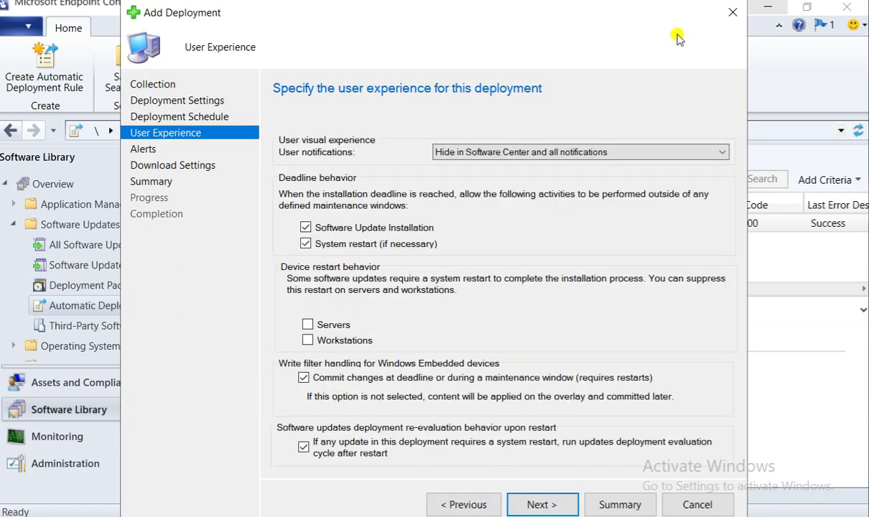
{"action": "left_click", "coordinate": [566, 150]}
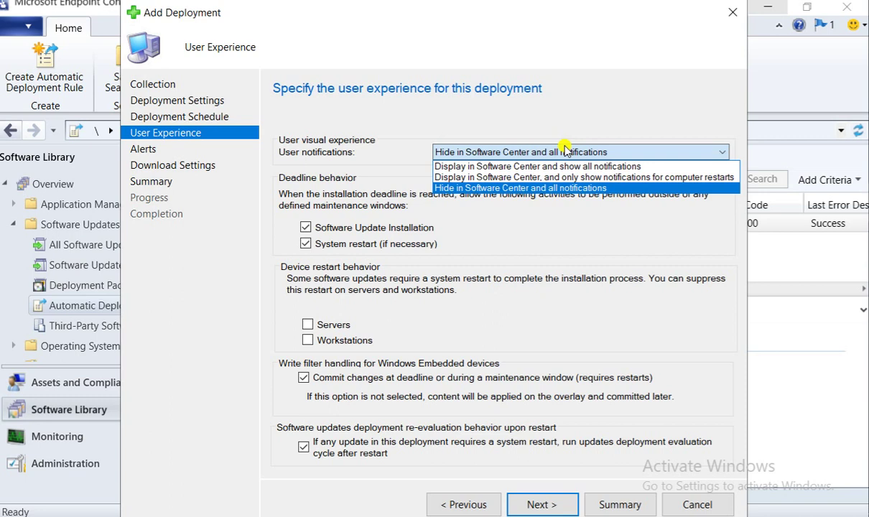
{"action": "left_click", "coordinate": [566, 151]}
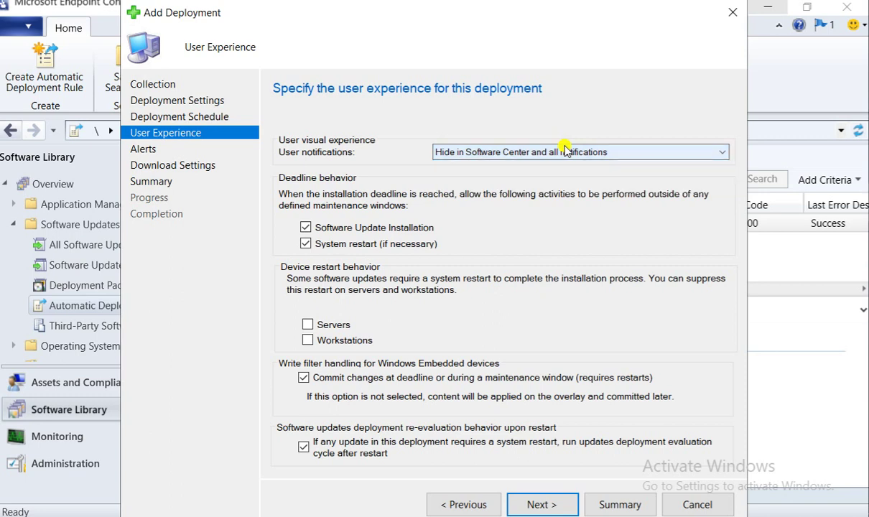
{"action": "left_click", "coordinate": [547, 505]}
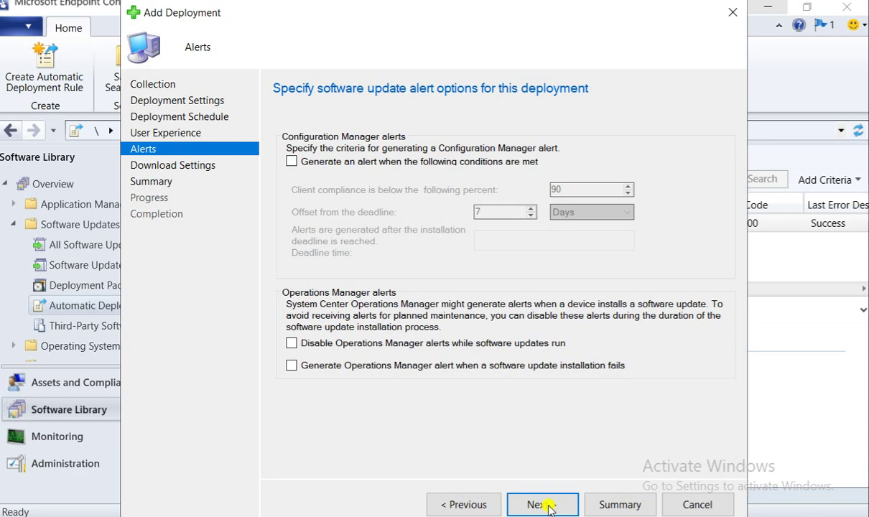
- Let pilot clients install from neighbor distribution points with Microsoft Updates as fallback, keep the default alerts, and complete the deployment
{"action": "left_click", "coordinate": [546, 505]}
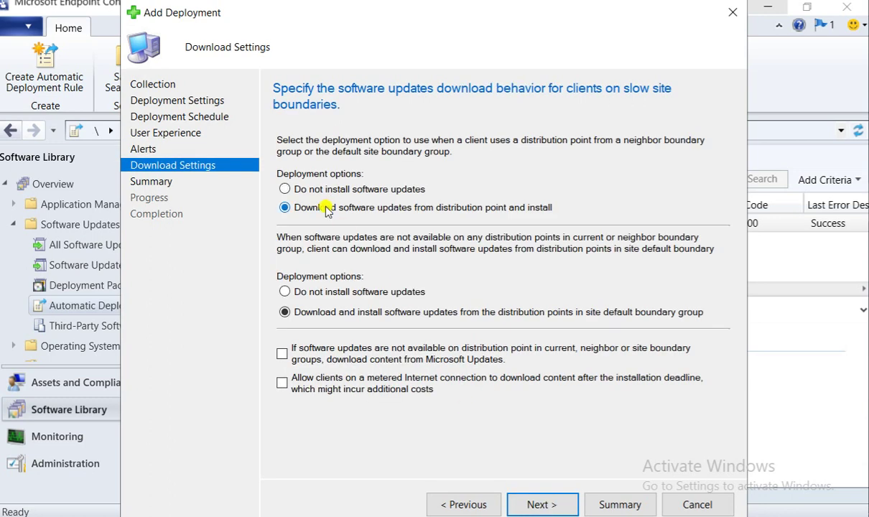
{"action": "left_click", "coordinate": [350, 351]}
{"action": "left_click", "coordinate": [540, 504]}
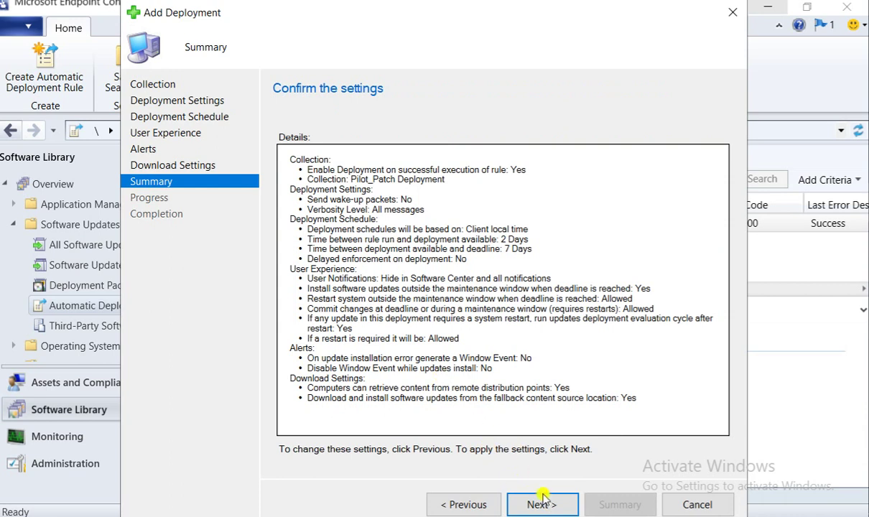
{"action": "left_click", "coordinate": [542, 503]}
{"action": "left_click", "coordinate": [681, 503]}
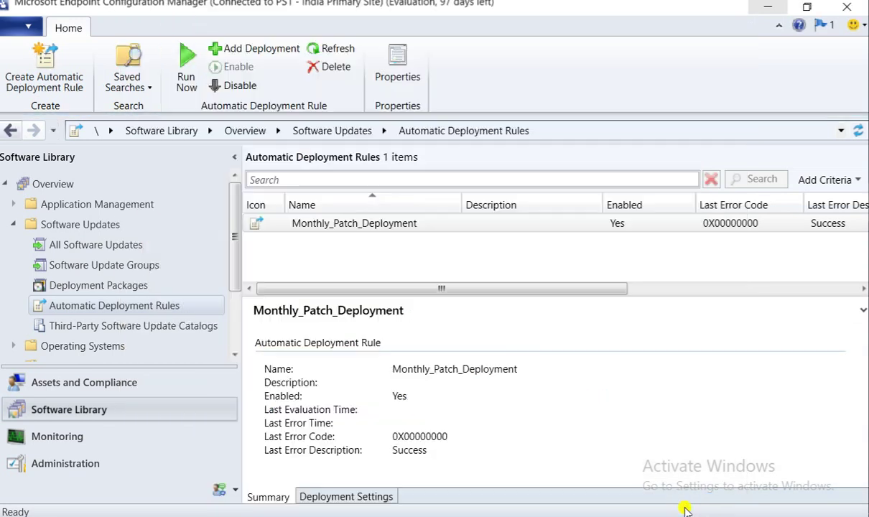
- Check the rule's deployment list and start adding another deployment targeting the Production_Patch_Deployment collection
{"action": "left_click", "coordinate": [343, 496]}
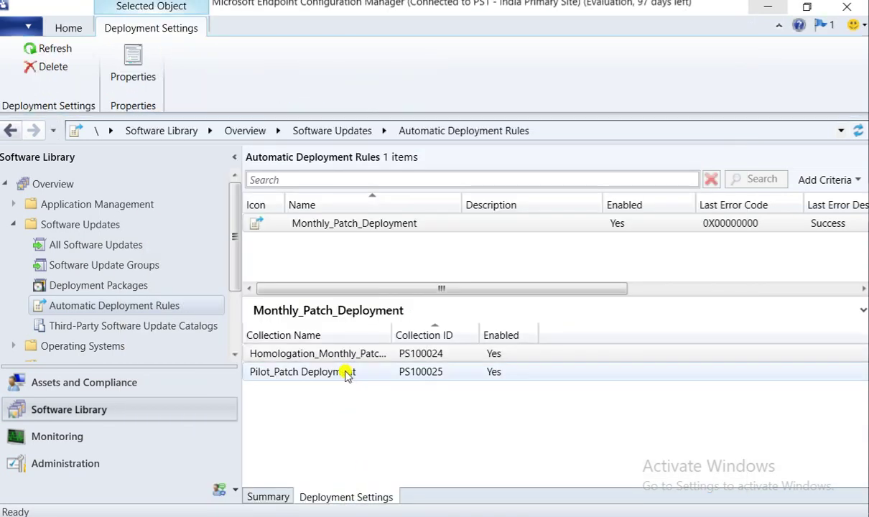
{"action": "left_click", "coordinate": [328, 371]}
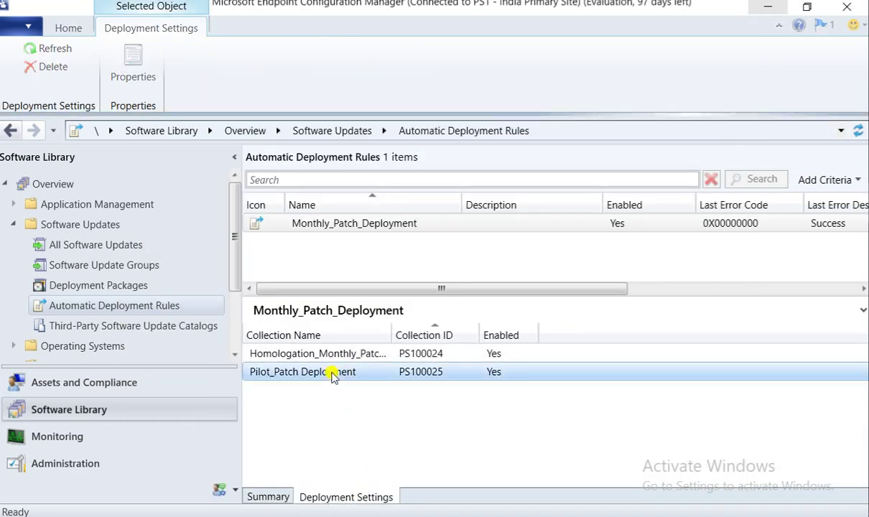
{"action": "right_click", "coordinate": [351, 225]}
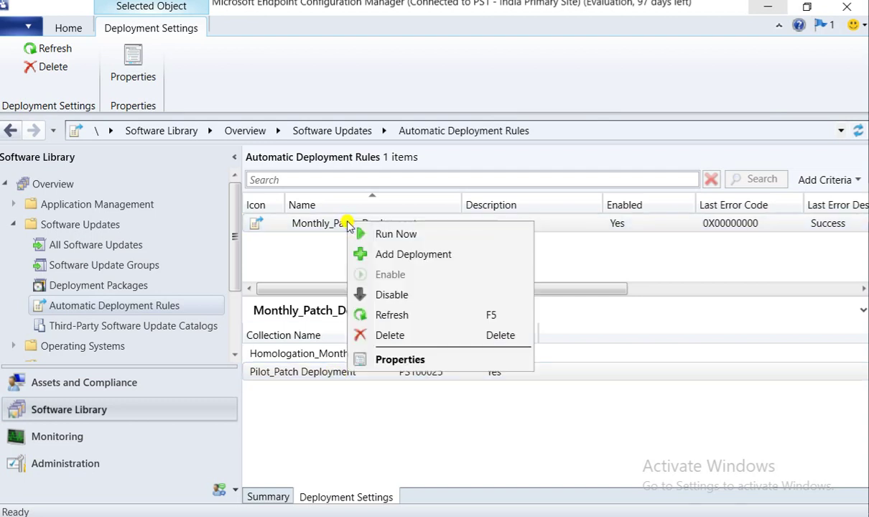
{"action": "left_click", "coordinate": [409, 255]}
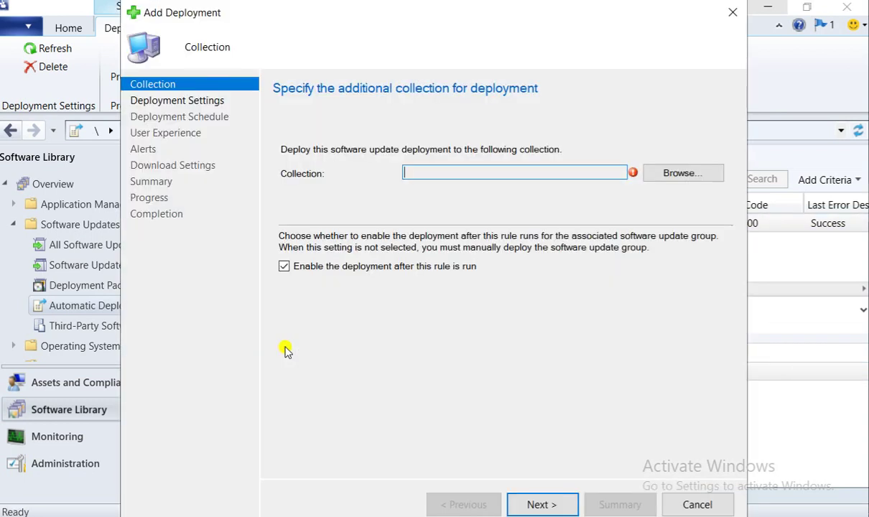
{"action": "left_click", "coordinate": [664, 173]}
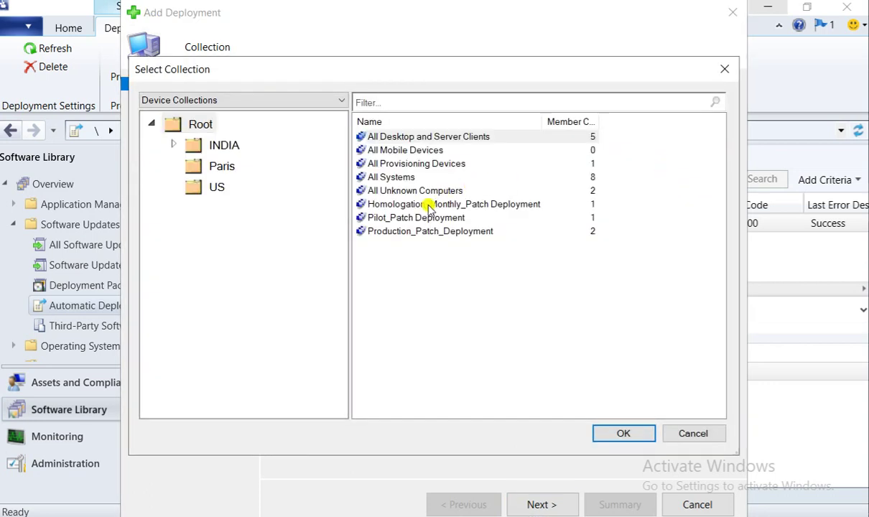
{"action": "double_click", "coordinate": [406, 233]}
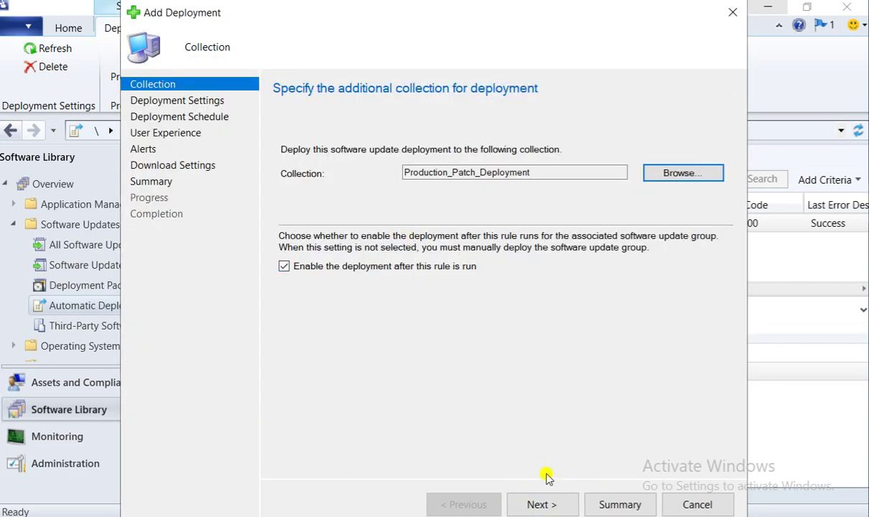
{"action": "left_click", "coordinate": [549, 504]}
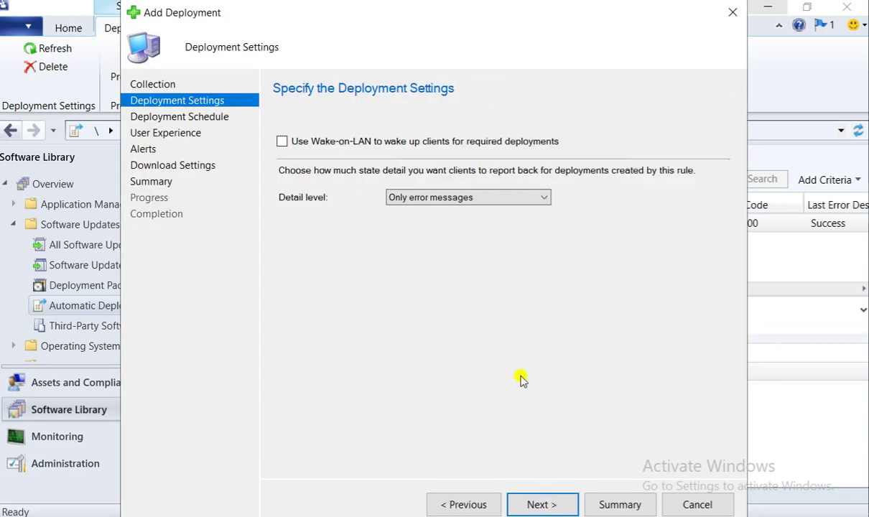
- Set the production deployment's detail level to All messages and its software available time to a specific time of 7 days
{"action": "left_click", "coordinate": [456, 198]}
{"action": "left_click", "coordinate": [448, 211]}
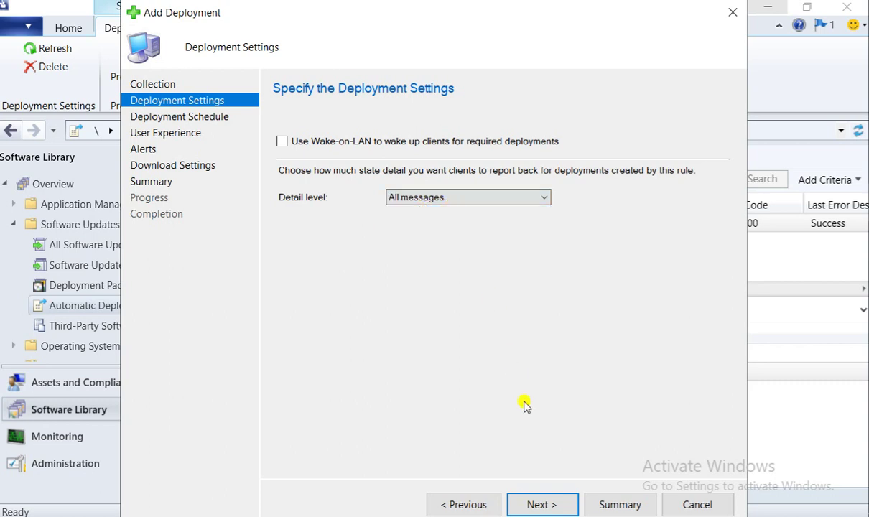
{"action": "left_click", "coordinate": [540, 497]}
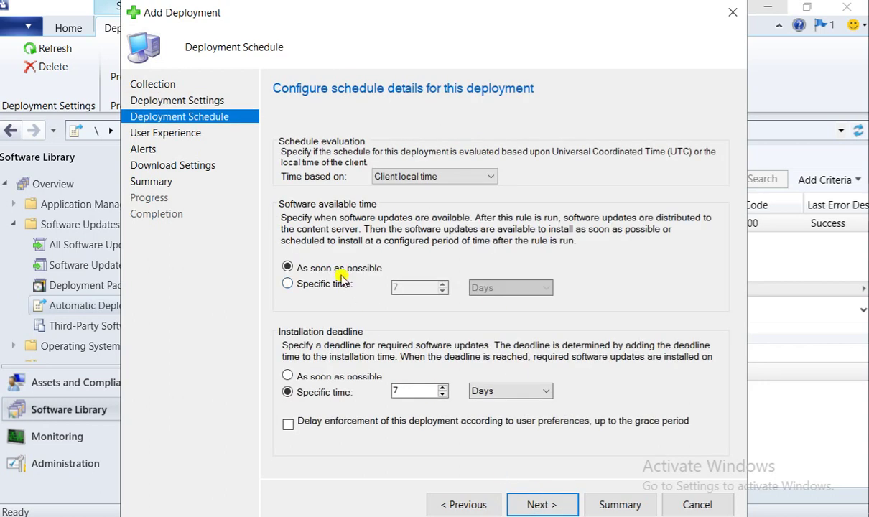
{"action": "left_click", "coordinate": [301, 283]}
{"action": "left_click", "coordinate": [408, 288]}
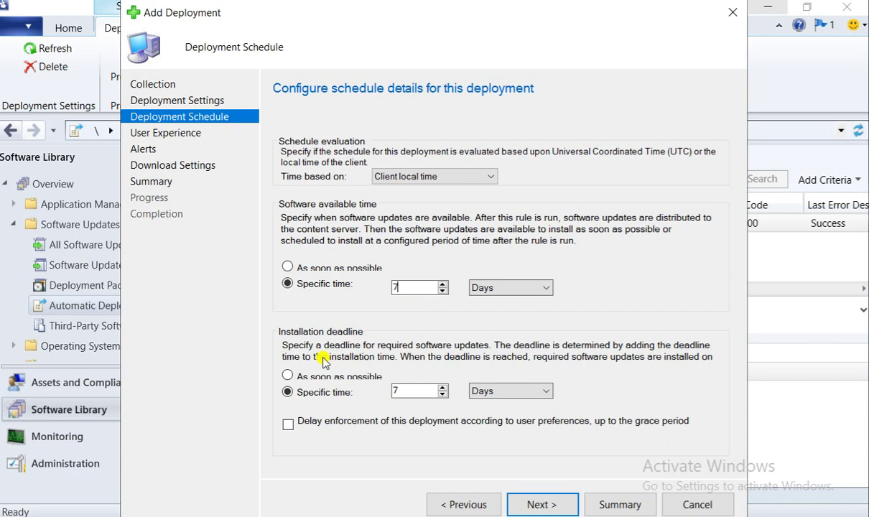
{"action": "left_click", "coordinate": [540, 504]}
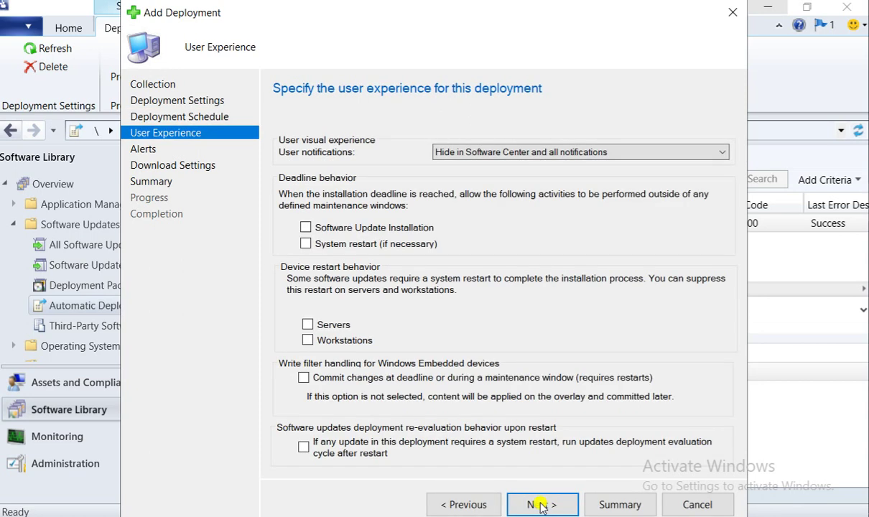
- Show all notifications for production, allow installation and restart outside maintenance windows, commit changes at deadline, and enable re-evaluation after restart
{"action": "left_click", "coordinate": [339, 227]}
{"action": "left_click", "coordinate": [345, 244]}
{"action": "left_click", "coordinate": [510, 152]}
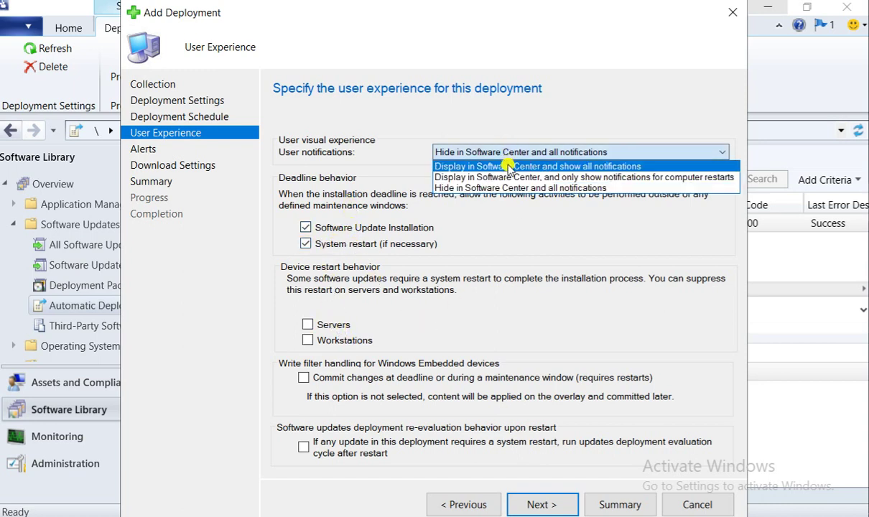
{"action": "left_click", "coordinate": [514, 165]}
{"action": "left_click", "coordinate": [328, 379]}
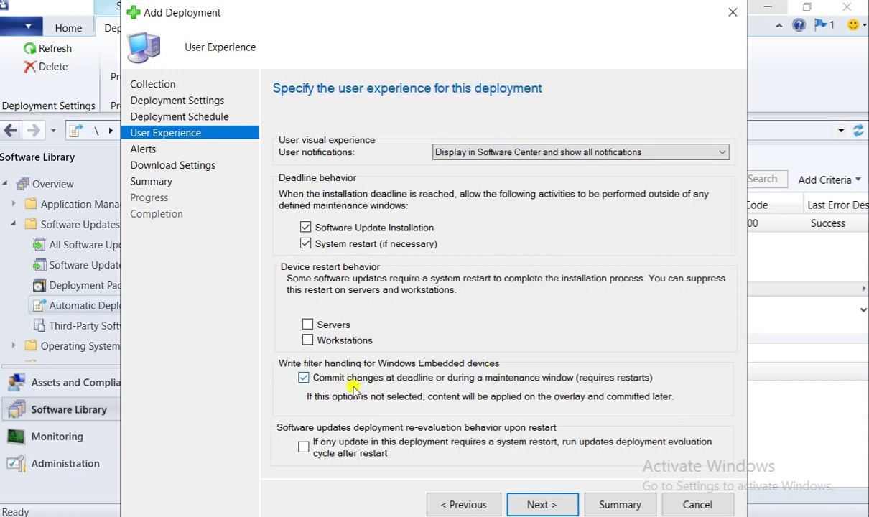
{"action": "left_click", "coordinate": [352, 445]}
{"action": "left_click", "coordinate": [547, 500]}
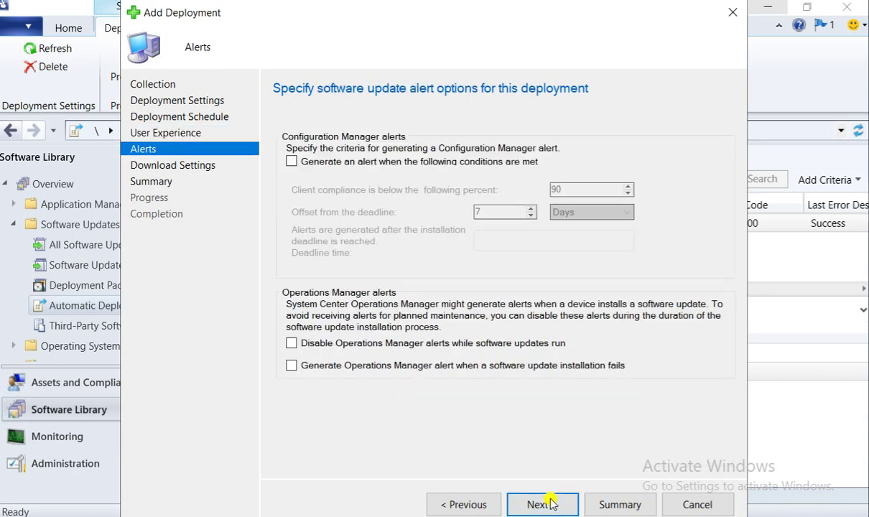
- Let production clients install from neighbor distribution points, fall back to Microsoft Updates and use metered connections, and complete the deployment
{"action": "left_click", "coordinate": [550, 502]}
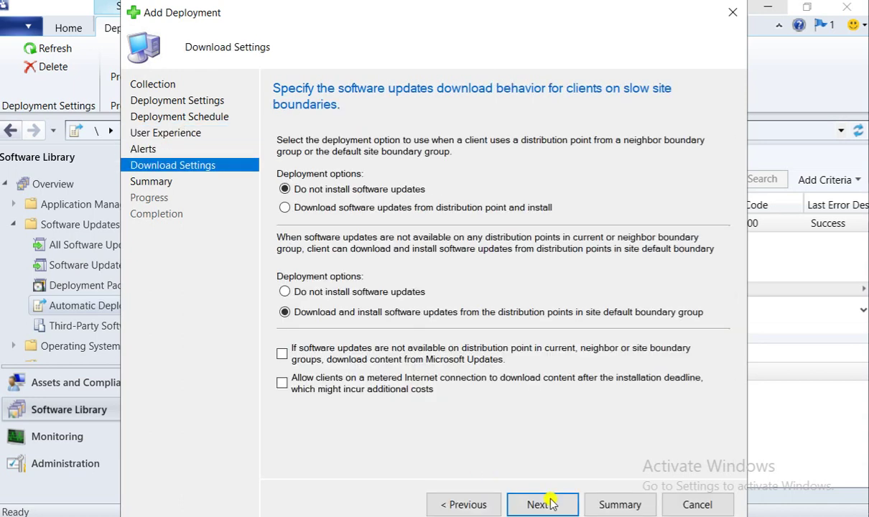
{"action": "left_click", "coordinate": [328, 208]}
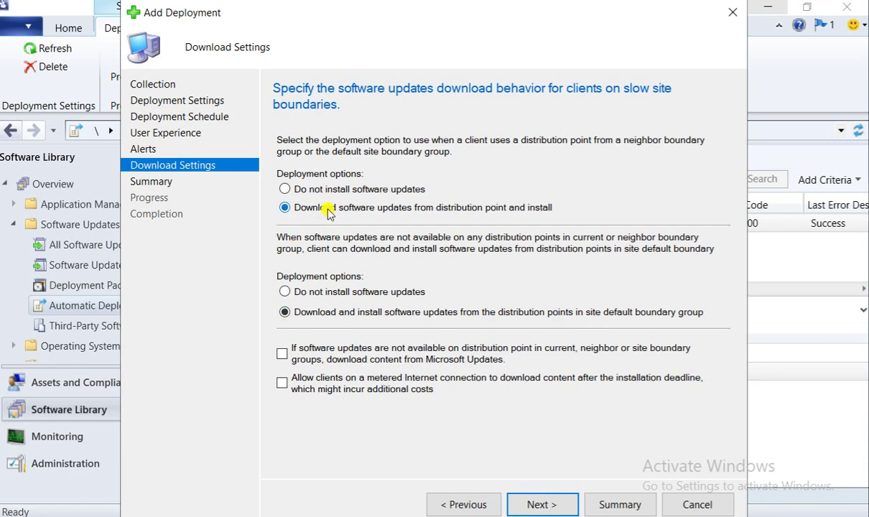
{"action": "left_click", "coordinate": [326, 359]}
{"action": "left_click", "coordinate": [338, 384]}
{"action": "left_click", "coordinate": [545, 504]}
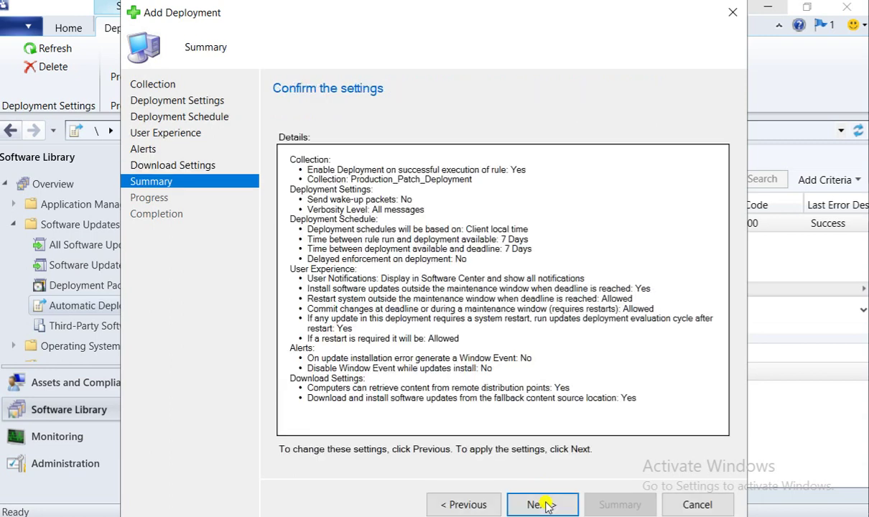
{"action": "left_click", "coordinate": [546, 504]}
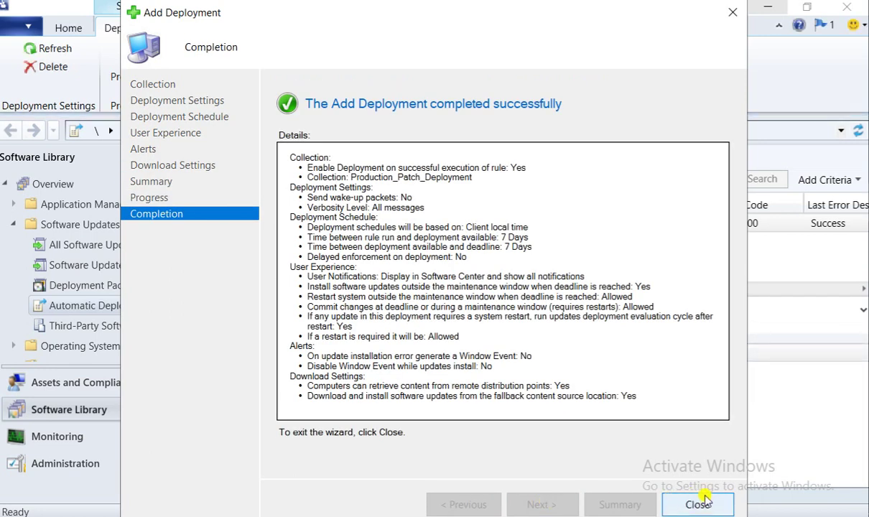
{"action": "left_click", "coordinate": [694, 504]}
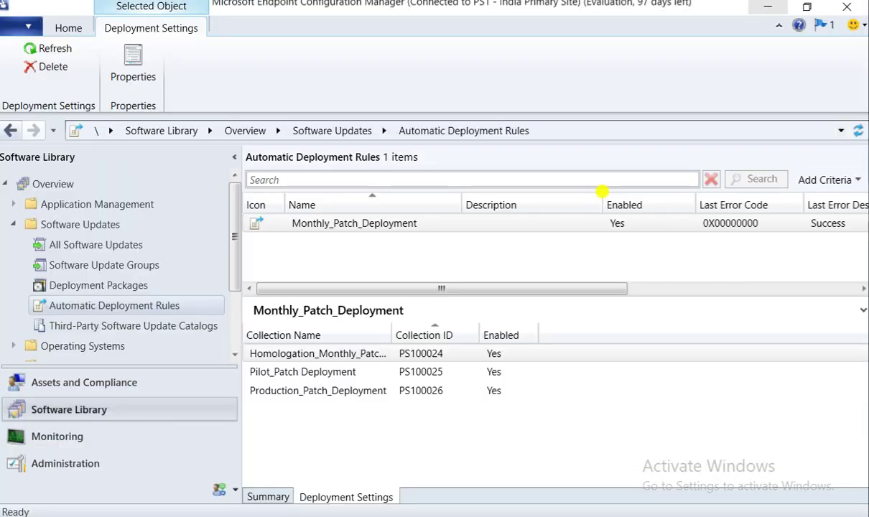
- Run the Monthly_Patch_Deployment automatic deployment rule immediately
{"action": "left_click", "coordinate": [349, 224]}
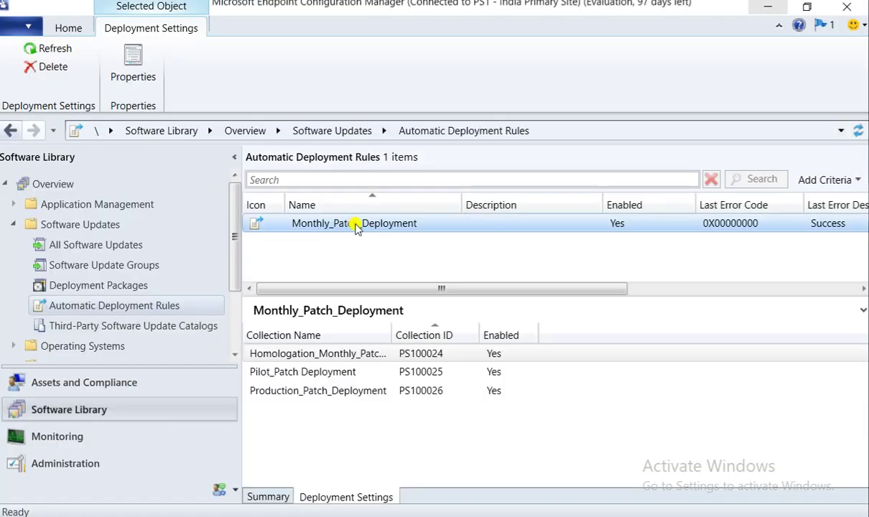
{"action": "right_click", "coordinate": [354, 225]}
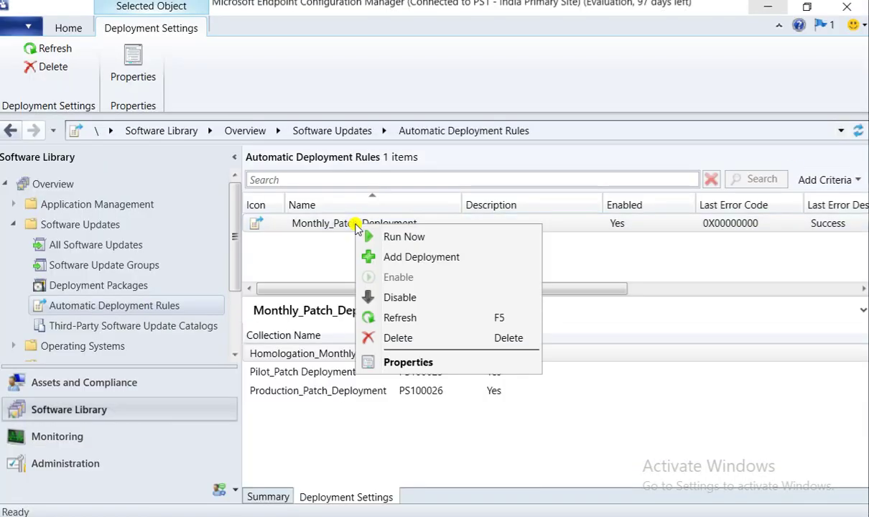
{"action": "left_click", "coordinate": [404, 238]}
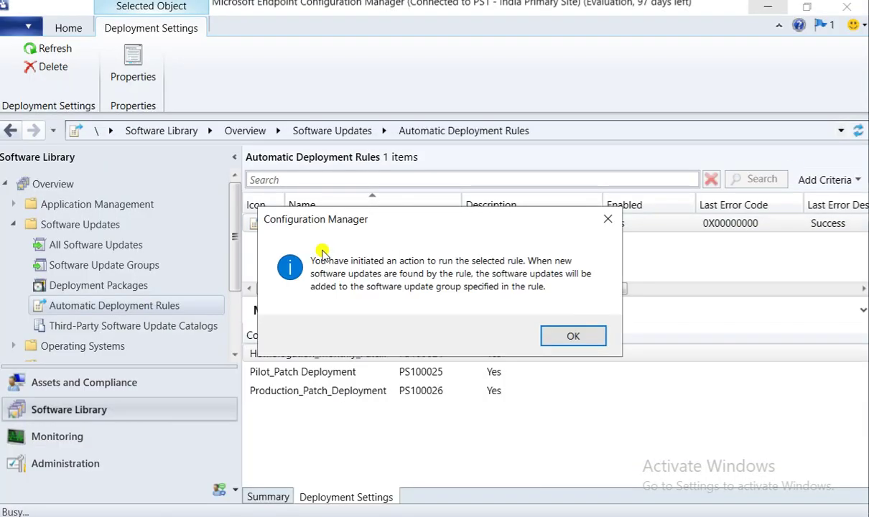
- Acknowledge the notice about running the rule, widen the Collection Name column, and check the rule's last error description
{"action": "left_click", "coordinate": [578, 338]}
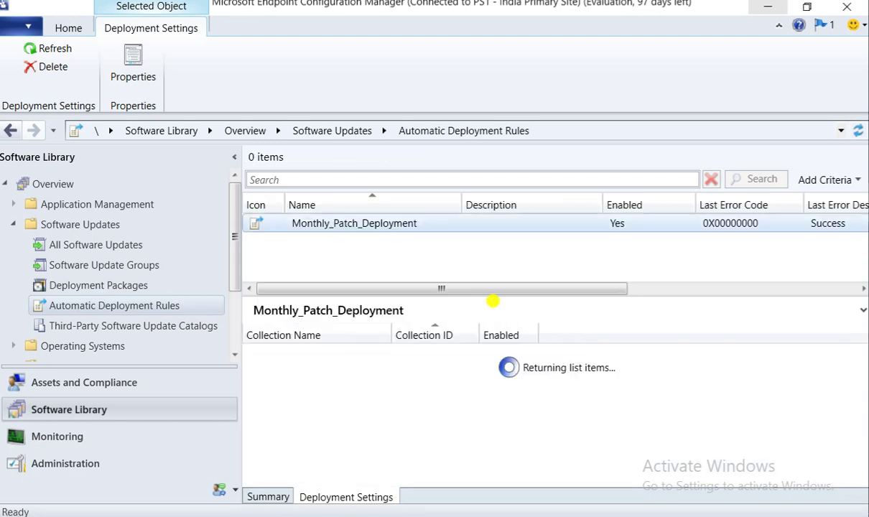
{"action": "double_click", "coordinate": [392, 335]}
{"action": "left_click", "coordinate": [845, 228]}
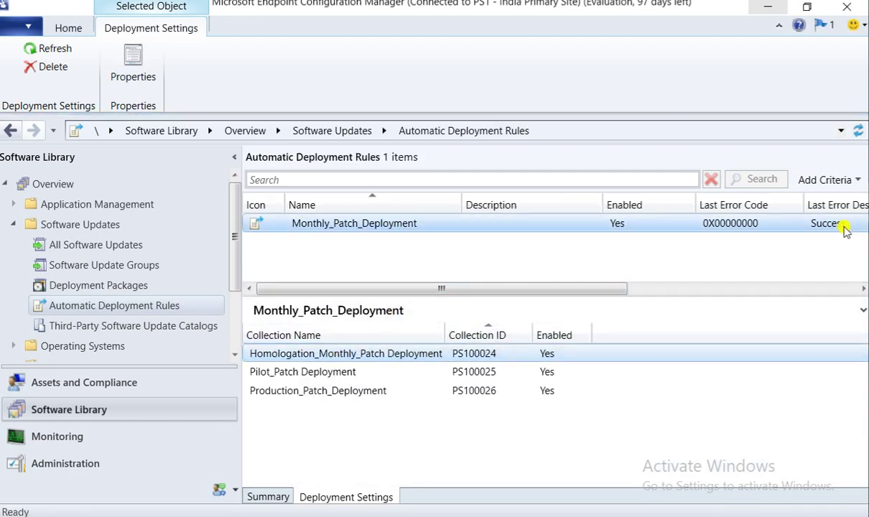
{"action": "left_click", "coordinate": [775, 288]}
{"action": "left_click_drag", "start_coordinate": [776, 290], "coordinate": [417, 301]}
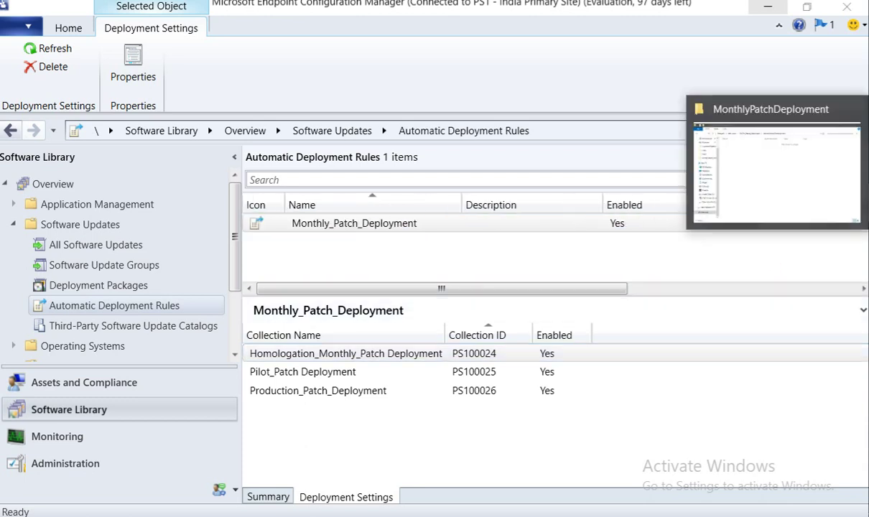
- Switch to File Explorer and refresh the MonthlyPatchDeployment network folder to check the downloaded update content
{"action": "left_click", "coordinate": [776, 173]}
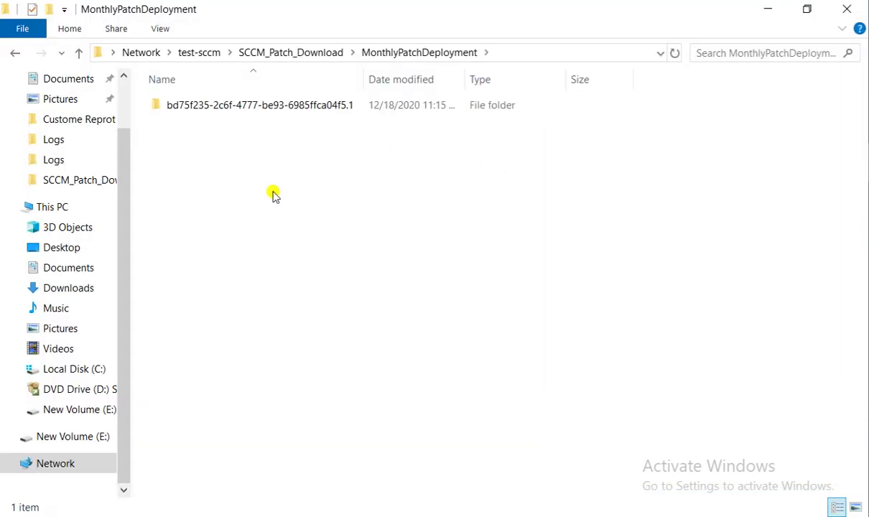
{"action": "left_click", "coordinate": [188, 107]}
{"action": "right_click", "coordinate": [244, 248]}
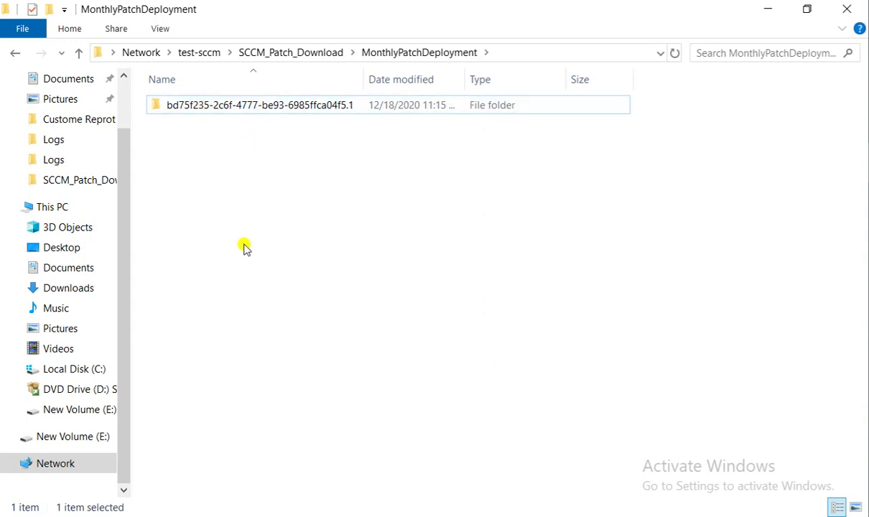
{"action": "left_click", "coordinate": [316, 315]}
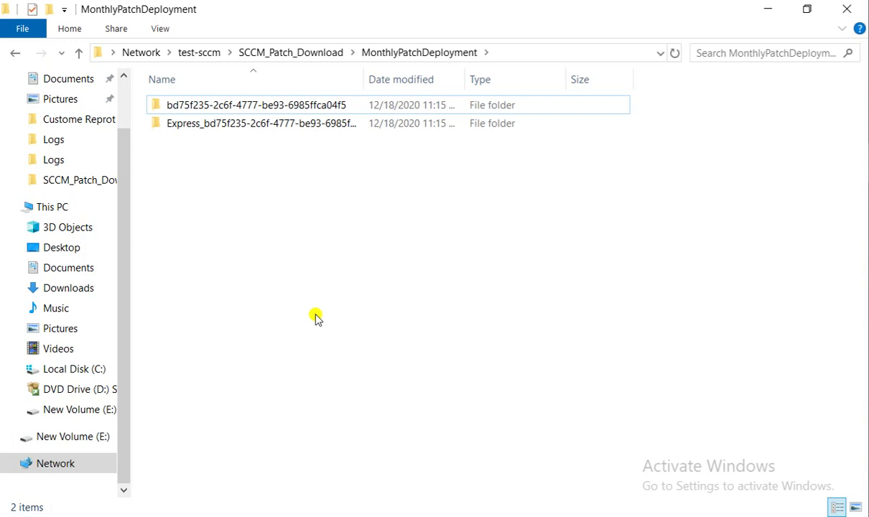
- Return to Configuration Manager and review the rule's Pilot_Patch Deployment and Production_Patch_Deployment entries
{"action": "left_click", "coordinate": [71, 206]}
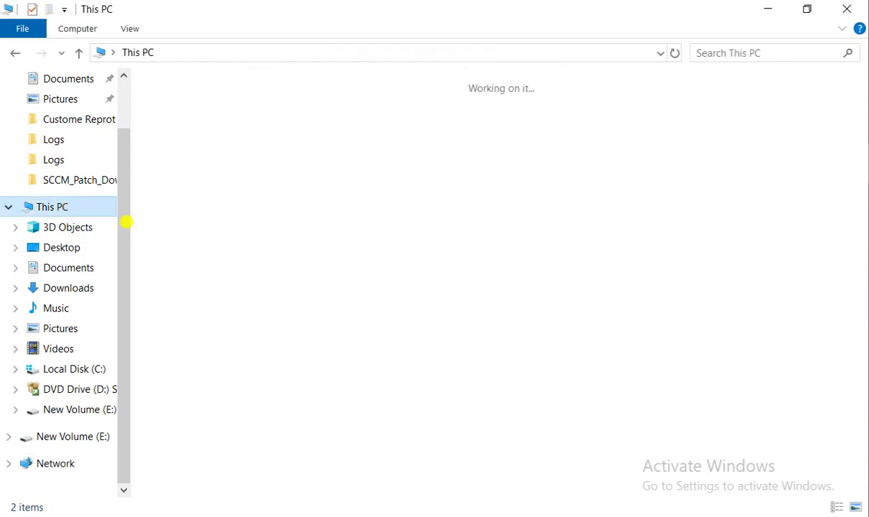
{"action": "key", "text": "alt+Tab"}
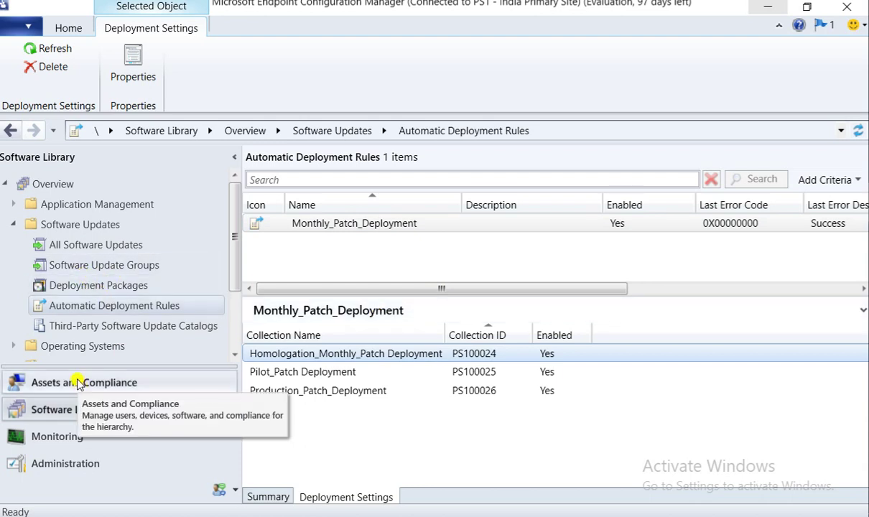
{"action": "left_click", "coordinate": [331, 375]}
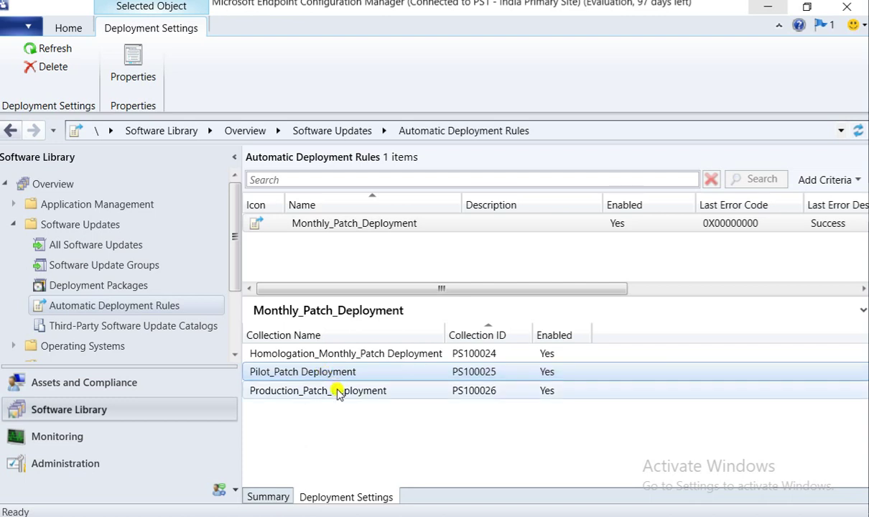
{"action": "left_click", "coordinate": [338, 394]}
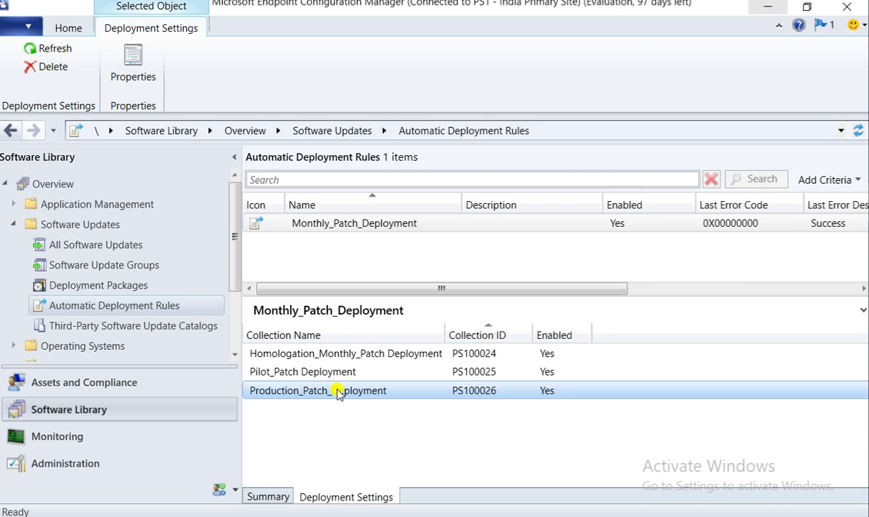
- Switch to File Explorer and examine the Monthy_Patch_Deployment folder in SCCM_Patch_Download on drive E:
{"action": "left_click", "coordinate": [768, 7]}
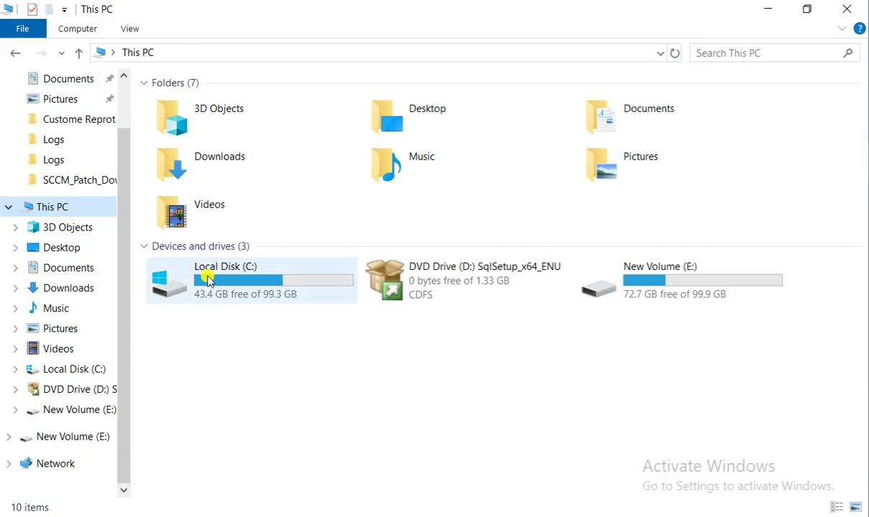
{"action": "double_click", "coordinate": [663, 295]}
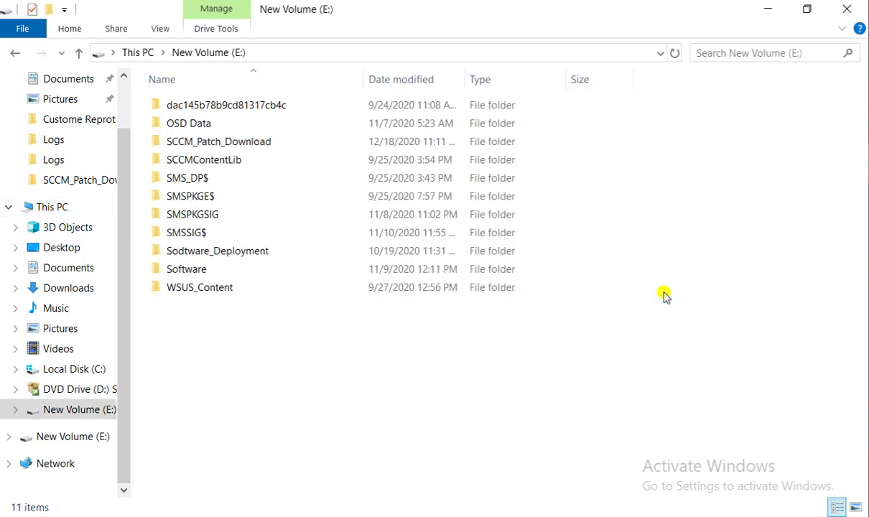
{"action": "double_click", "coordinate": [208, 143]}
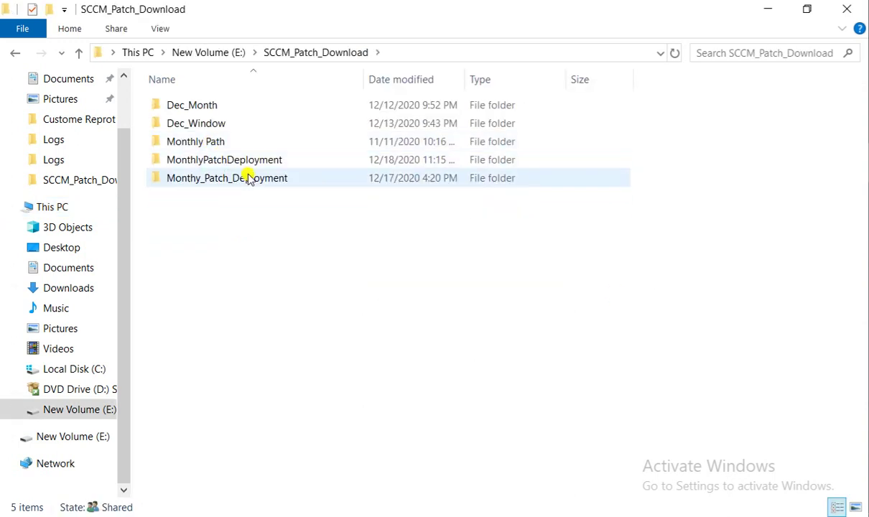
{"action": "double_click", "coordinate": [241, 182]}
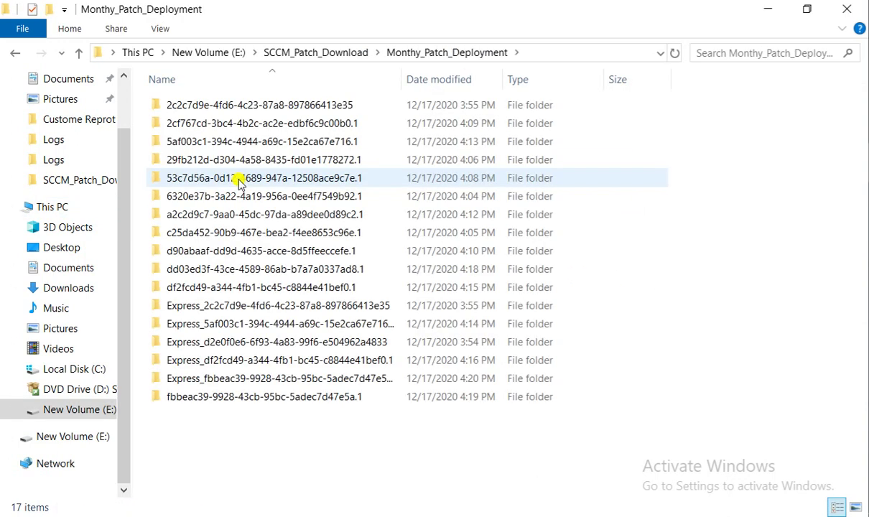
- Go back to SCCM_Patch_Download, open the MonthlyPatchDeployment folder, and refresh its contents
{"action": "left_click", "coordinate": [330, 58]}
{"action": "double_click", "coordinate": [233, 160]}
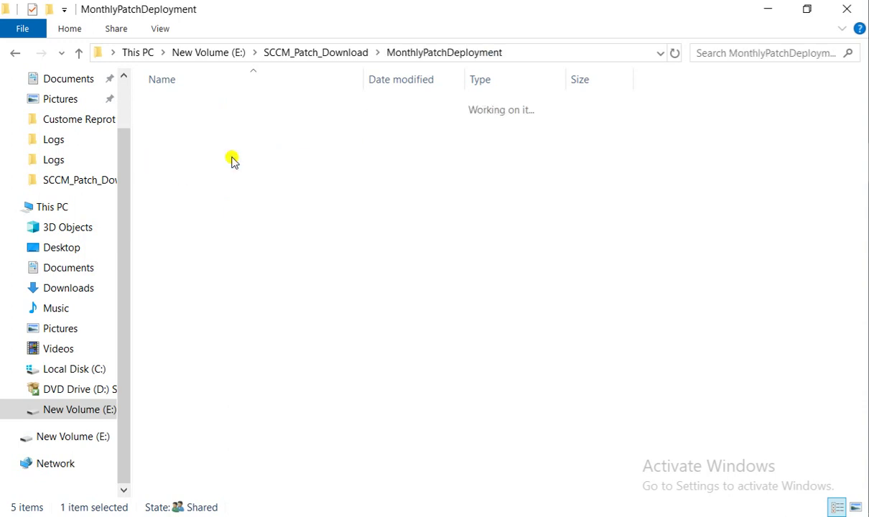
{"action": "right_click", "coordinate": [249, 198]}
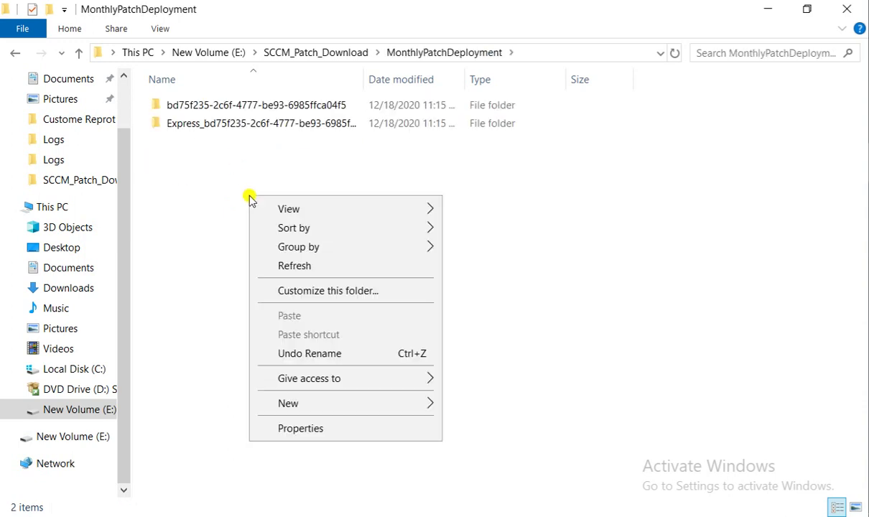
{"action": "left_click", "coordinate": [307, 267]}
- Switch to Configuration Manager and open the properties of the Monthly_Patch_Deployment deployment package
{"action": "left_click", "coordinate": [767, 8]}
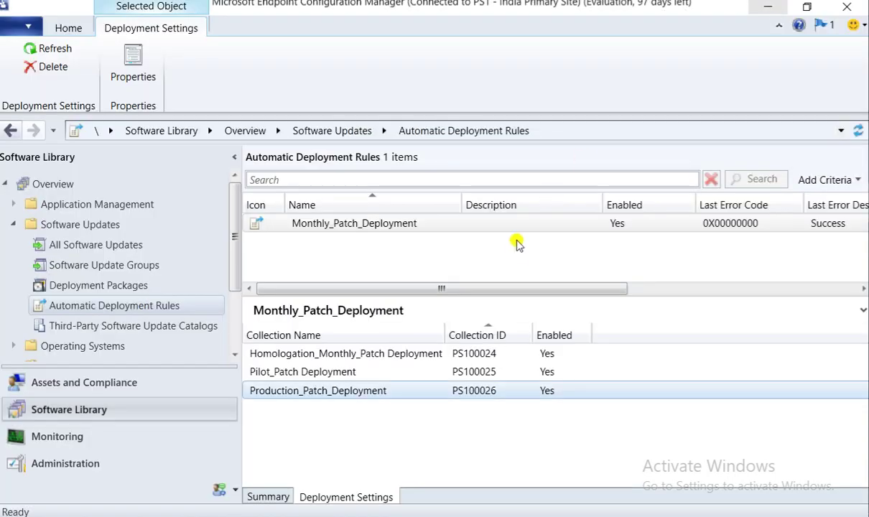
{"action": "left_click", "coordinate": [293, 225]}
{"action": "left_click", "coordinate": [118, 285]}
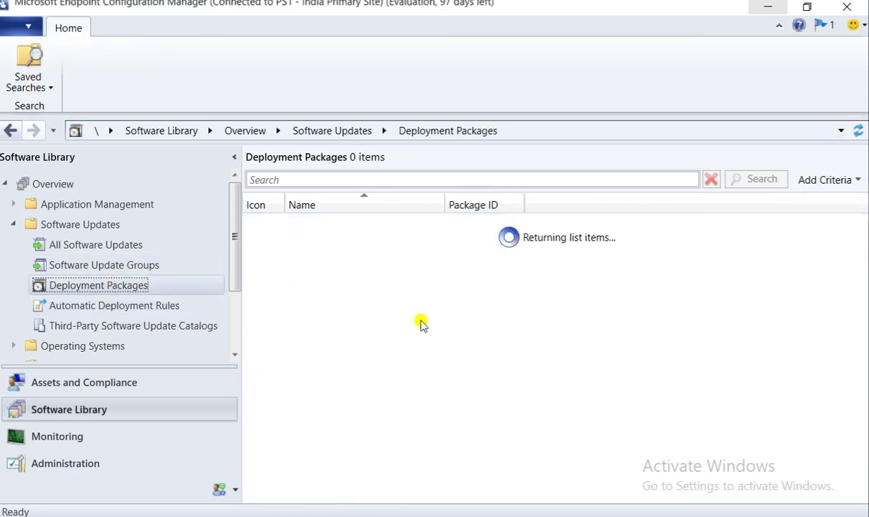
{"action": "left_click", "coordinate": [358, 264]}
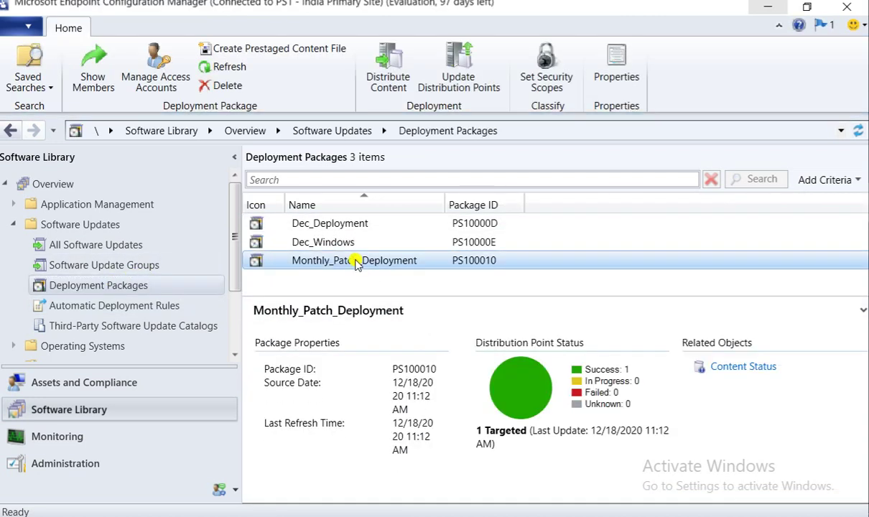
{"action": "right_click", "coordinate": [357, 265]}
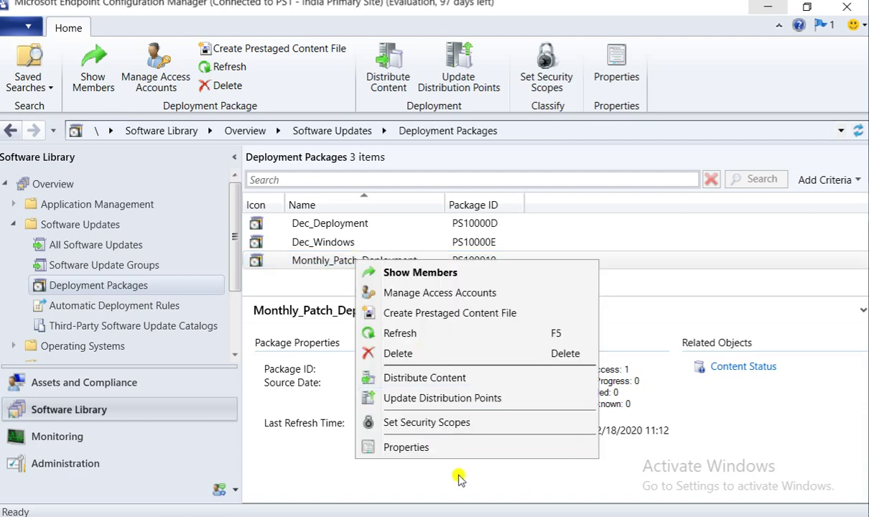
{"action": "left_click", "coordinate": [422, 448]}
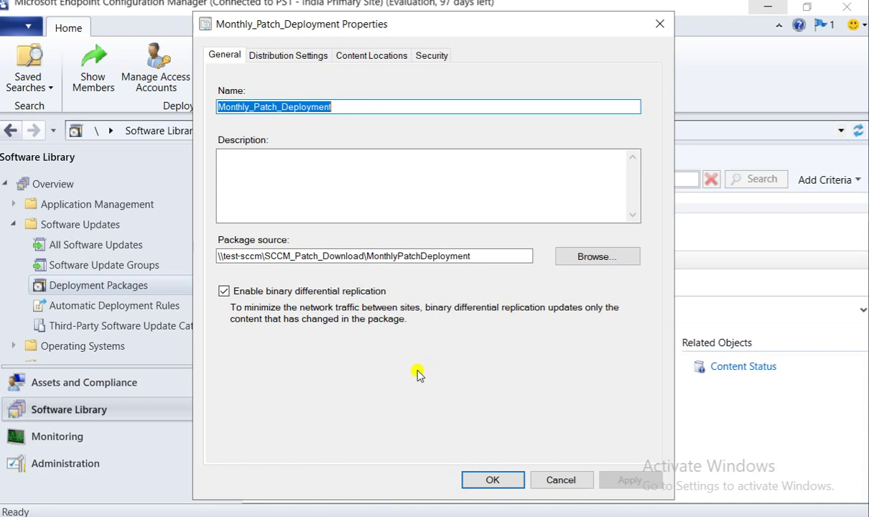
- Review the package's distribution settings, content locations and general properties, including the assigned distribution point, and close the properties without changes
{"action": "left_click", "coordinate": [287, 57]}
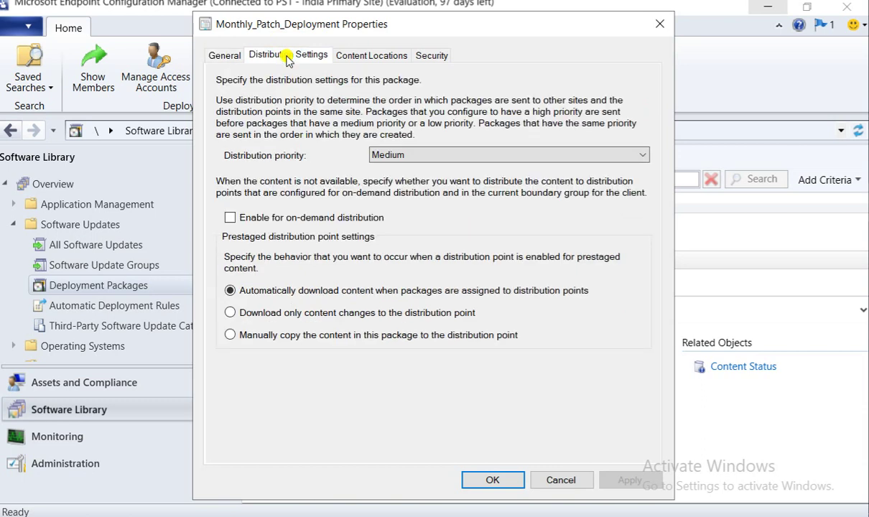
{"action": "left_click", "coordinate": [363, 57]}
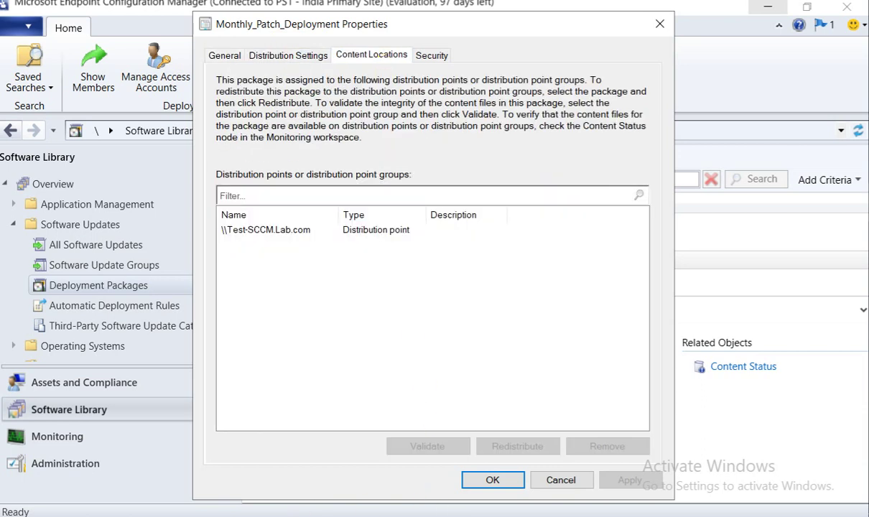
{"action": "left_click", "coordinate": [280, 240]}
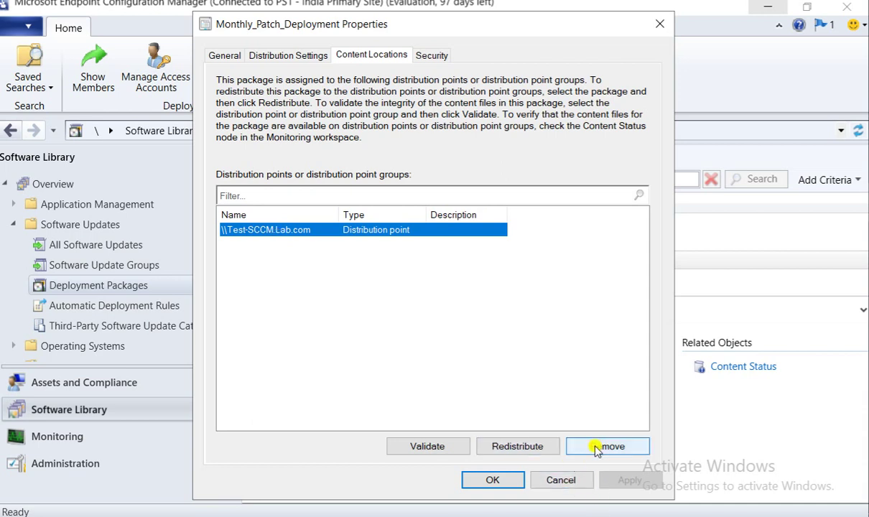
{"action": "left_click", "coordinate": [279, 57]}
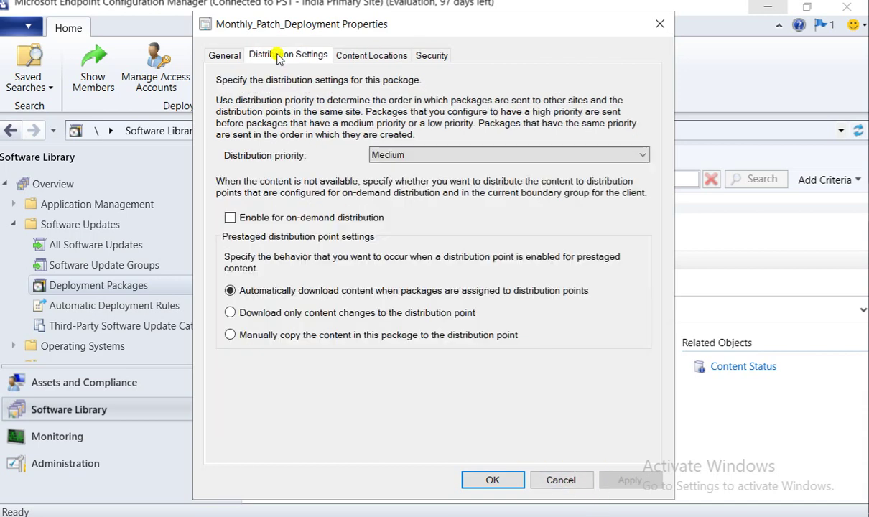
{"action": "left_click", "coordinate": [226, 56]}
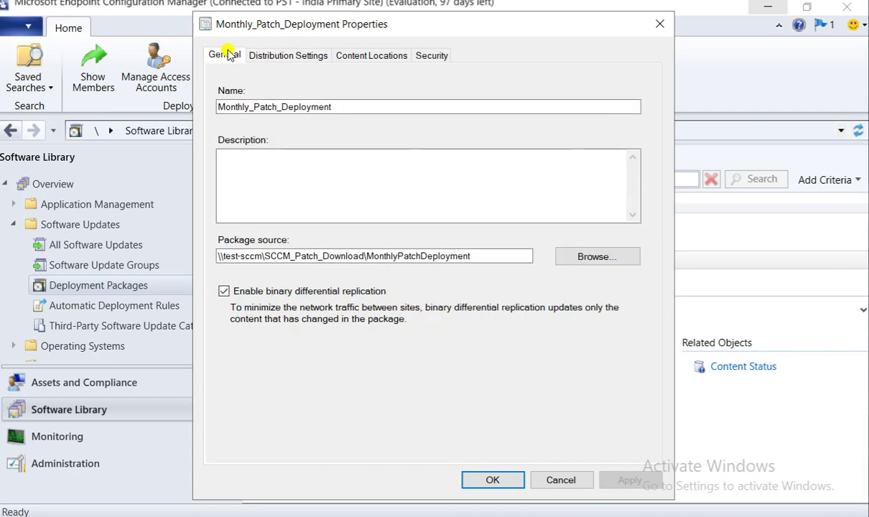
{"action": "left_click", "coordinate": [660, 24]}
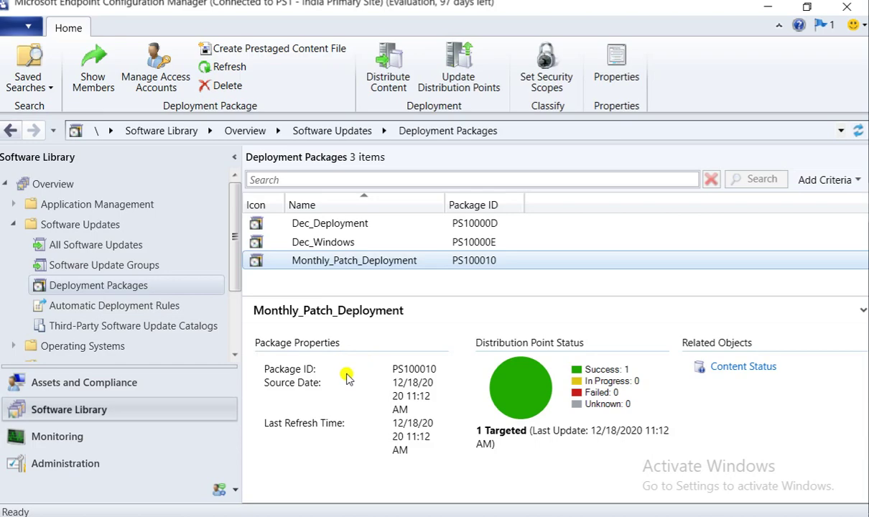
- Switch to File Explorer and refresh the MonthlyPatchDeployment folder on drive E: to check the download progress
{"action": "key", "text": "alt+Tab"}
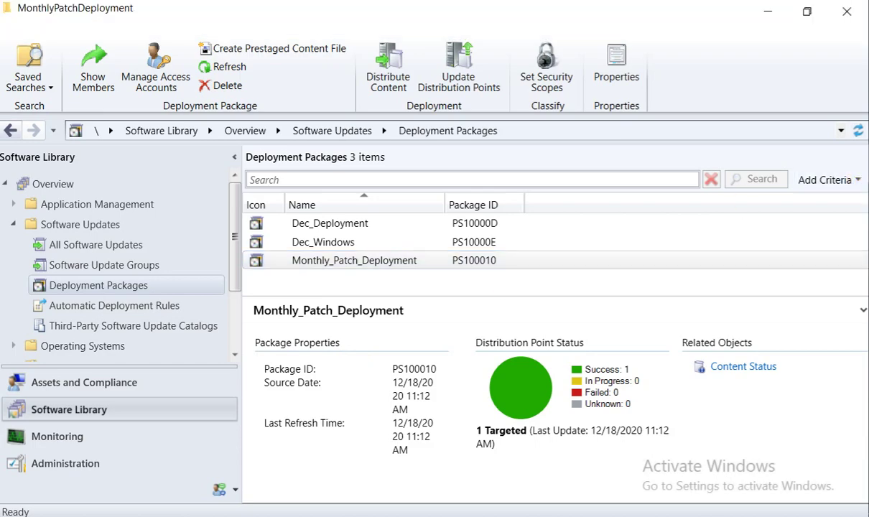
{"action": "right_click", "coordinate": [247, 210]}
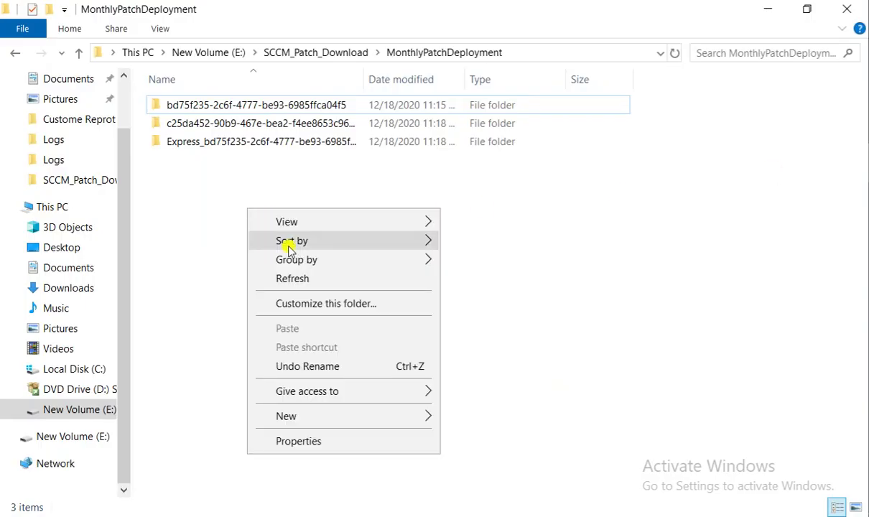
{"action": "left_click", "coordinate": [316, 283]}
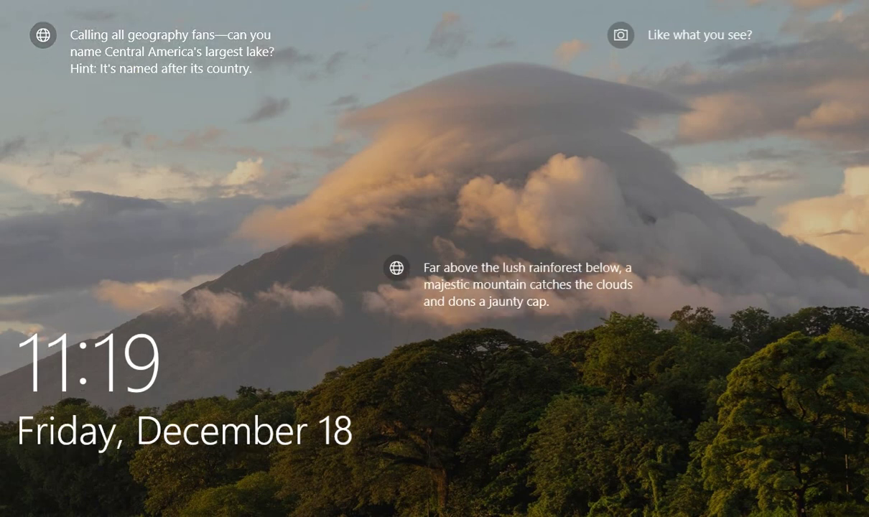
- Sign in to the Windows 10 client by entering the SCCM account's password, and dismiss the Windows license expiry notice
{"action": "left_click", "coordinate": [215, 163]}
{"action": "type", "text": "*********"}
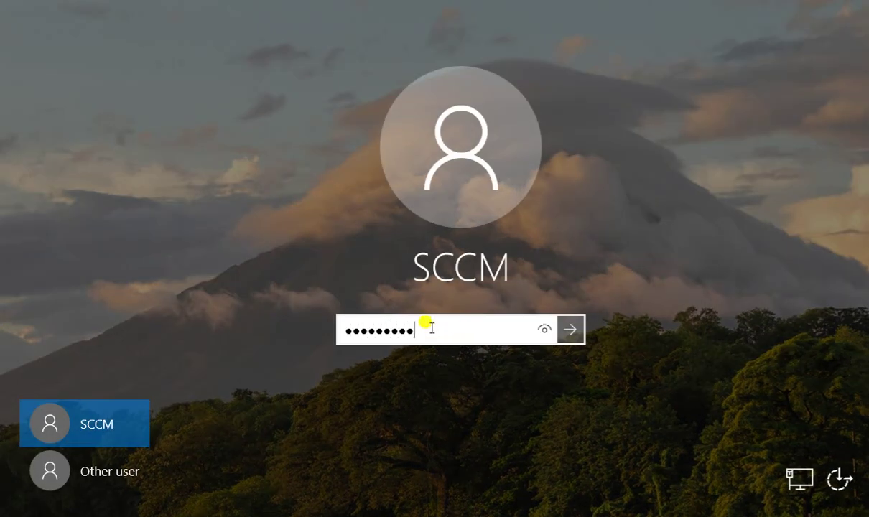
{"action": "key", "text": "Return"}
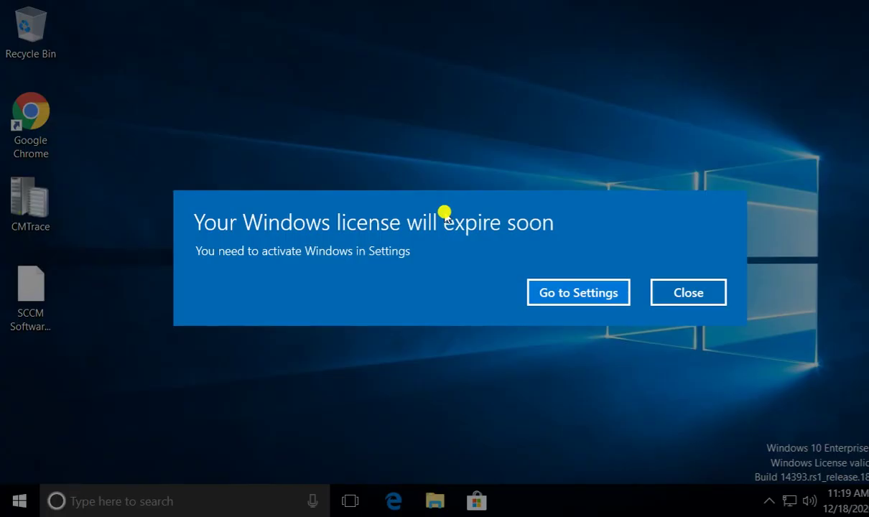
{"action": "left_click", "coordinate": [686, 290]}
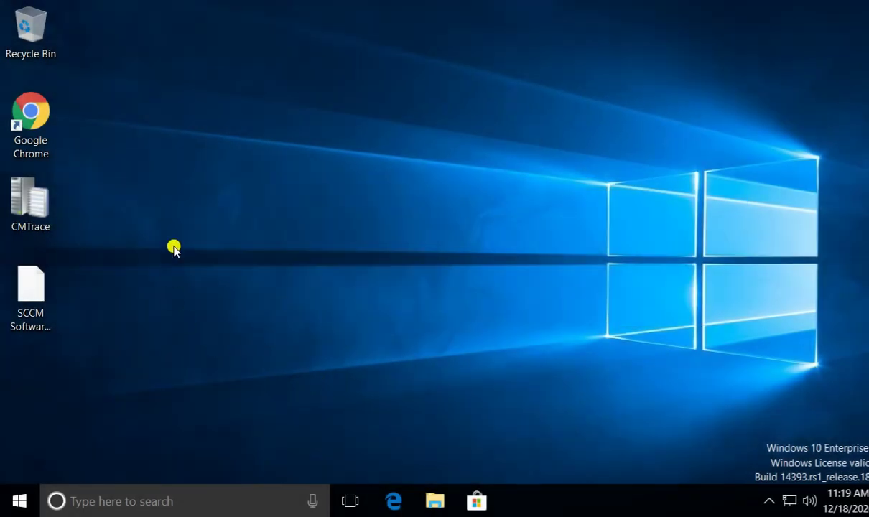
- Refresh the client desktop, open Control Panel and bring up the Configuration Manager client properties
{"action": "right_click", "coordinate": [174, 248]}
{"action": "left_click", "coordinate": [226, 297]}
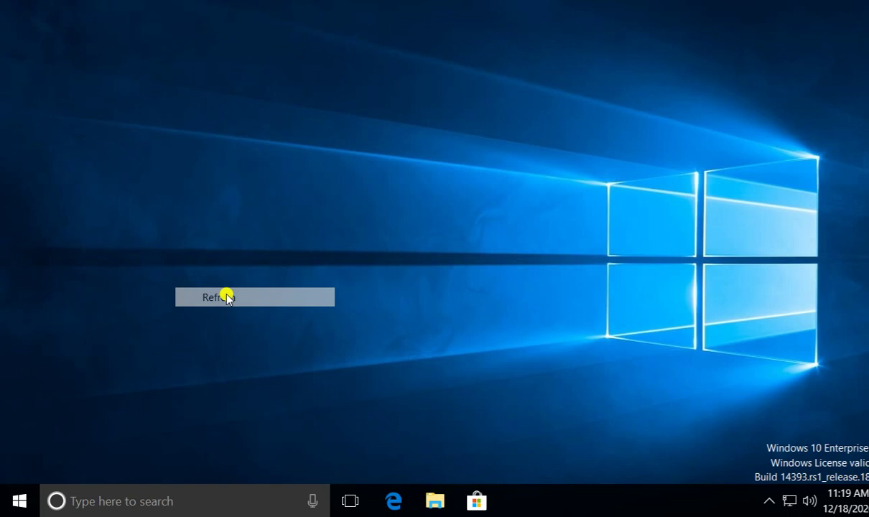
{"action": "key", "text": "super+r"}
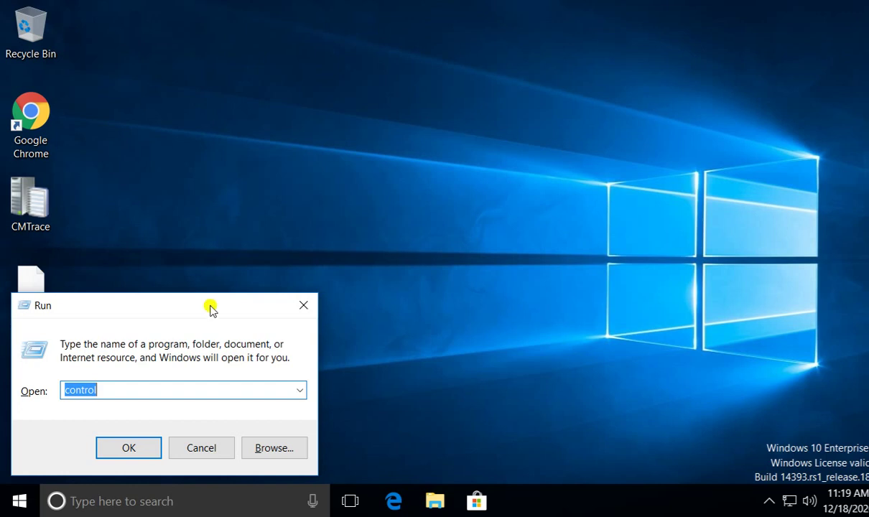
{"action": "key", "text": "Return"}
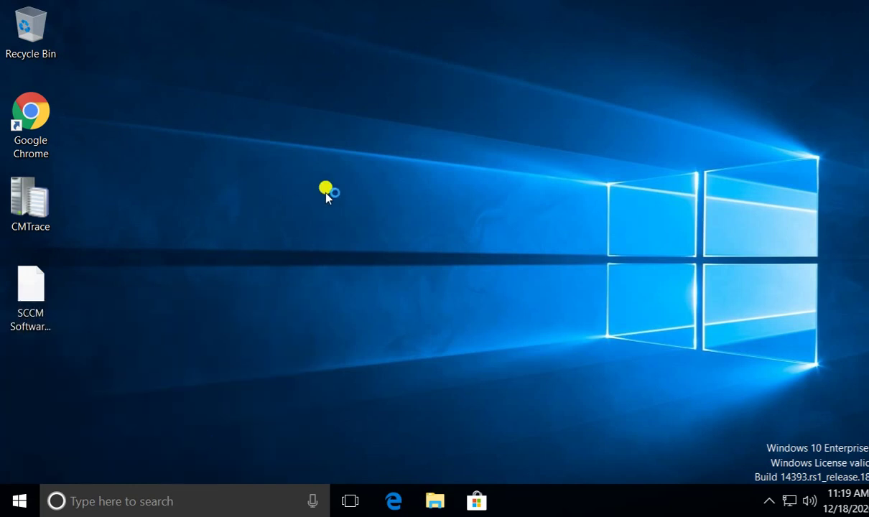
{"action": "key", "text": "super"}
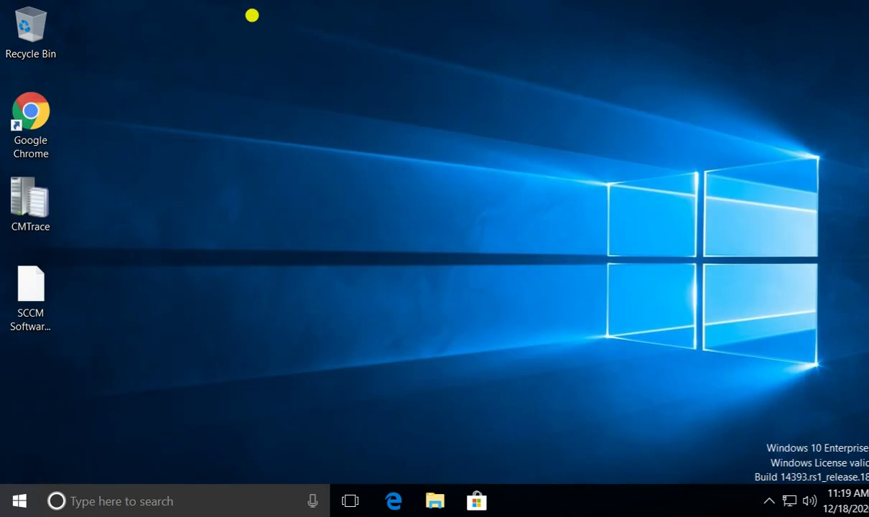
{"action": "right_click", "coordinate": [263, 26]}
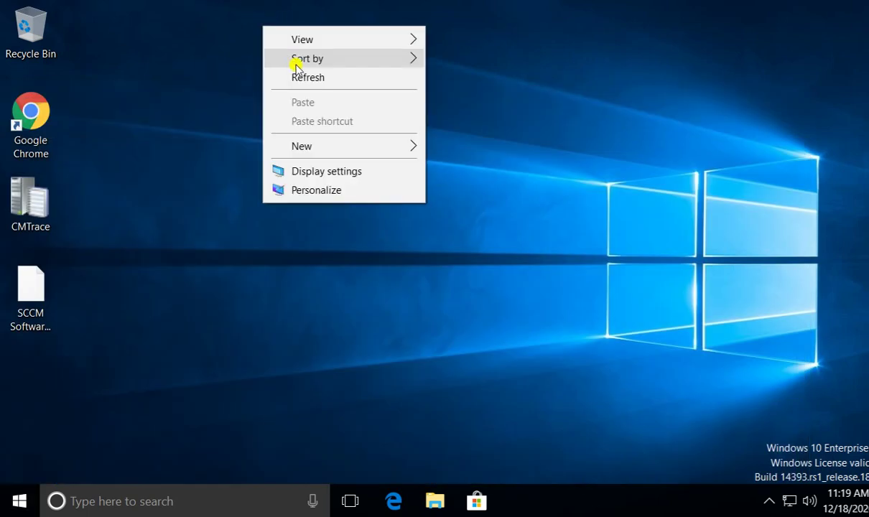
{"action": "left_click", "coordinate": [296, 79]}
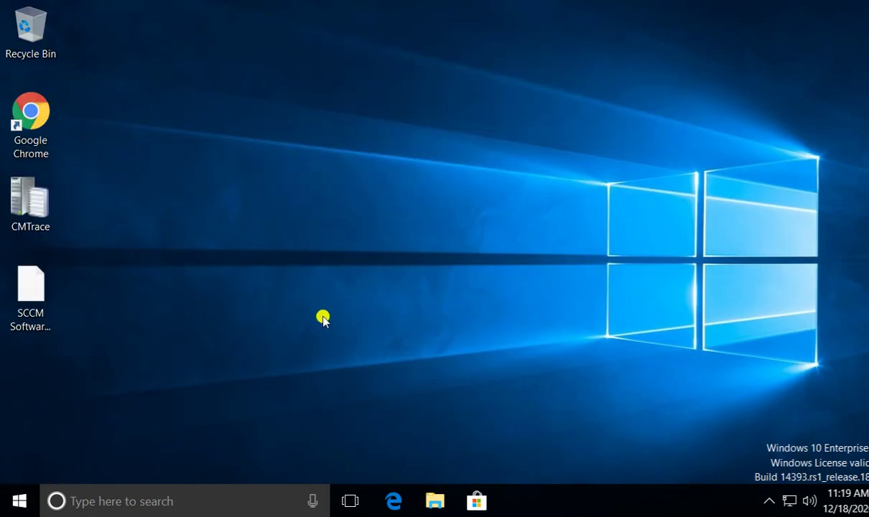
{"action": "key", "text": "super+r"}
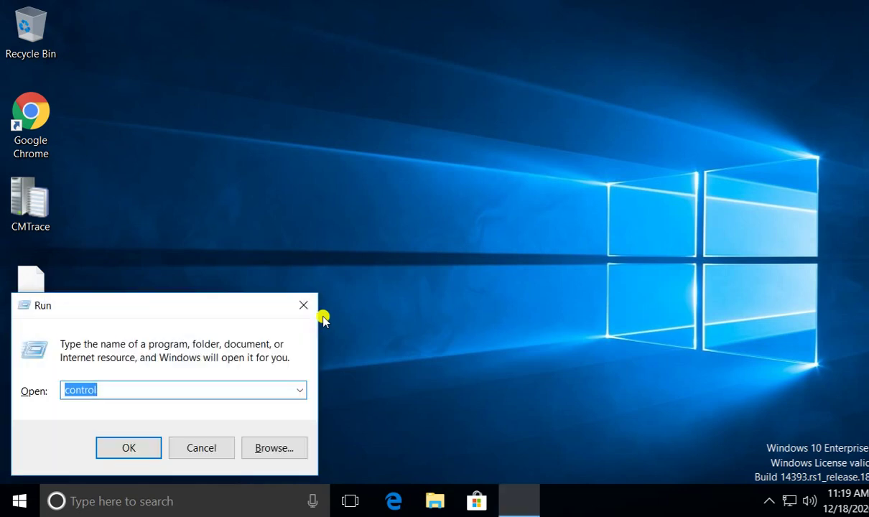
{"action": "key", "text": "Return"}
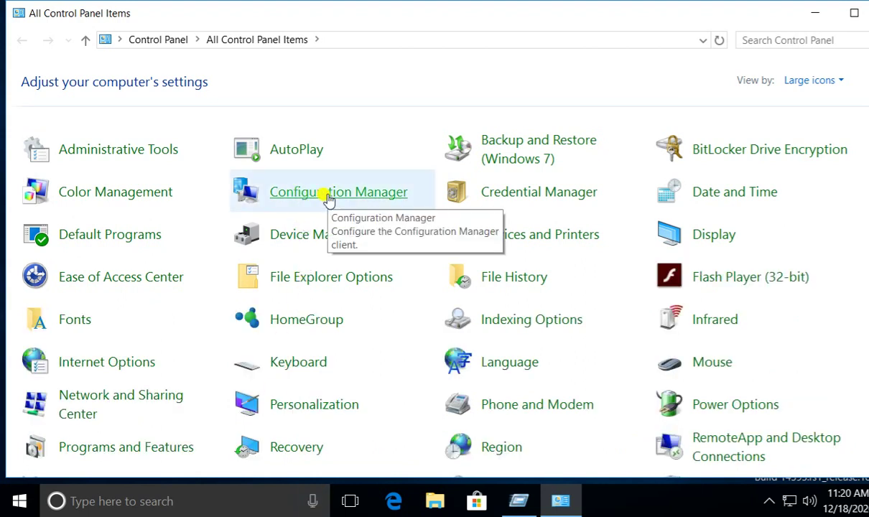
{"action": "left_click", "coordinate": [328, 198]}
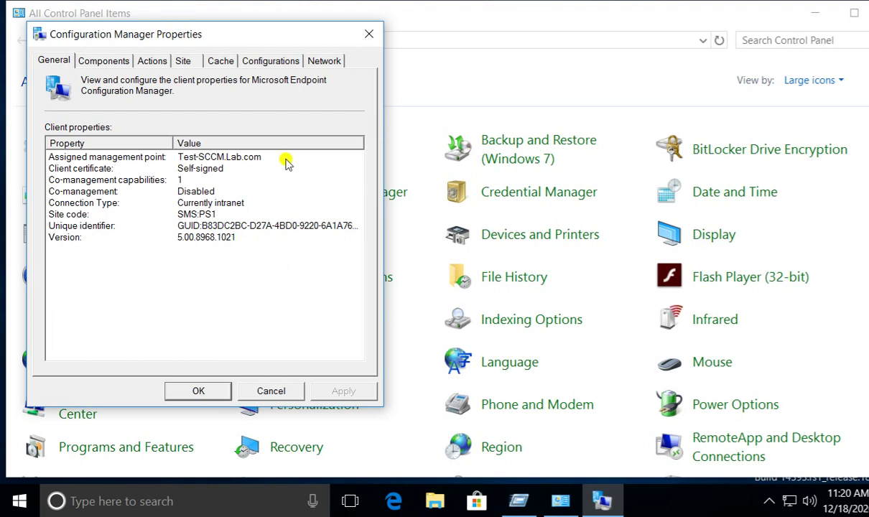
- Run the Machine Policy Retrieval & Evaluation Cycle twice on the client and close the Configuration Manager properties
{"action": "left_click", "coordinate": [150, 61]}
{"action": "left_click", "coordinate": [151, 198]}
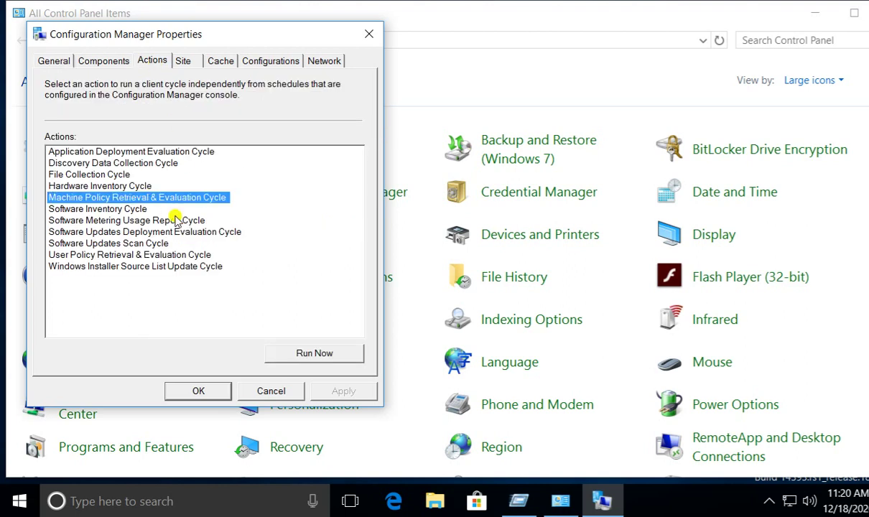
{"action": "left_click", "coordinate": [302, 352]}
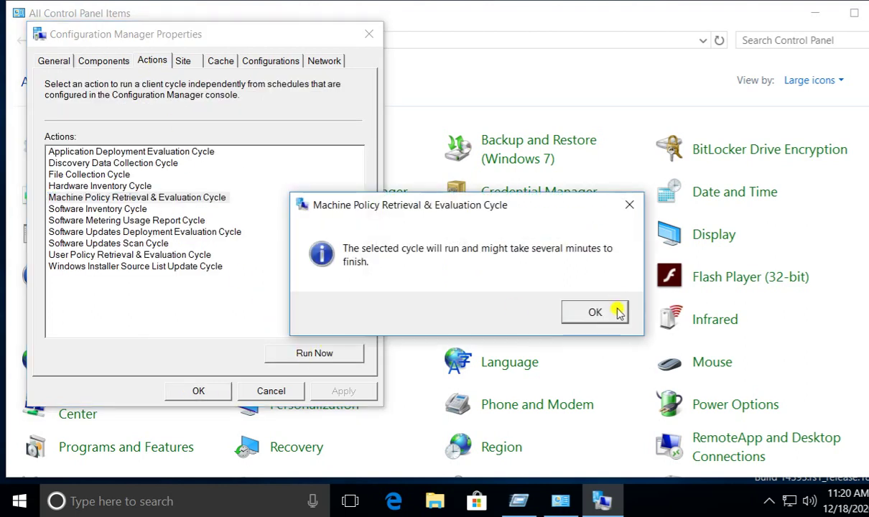
{"action": "left_click", "coordinate": [606, 311]}
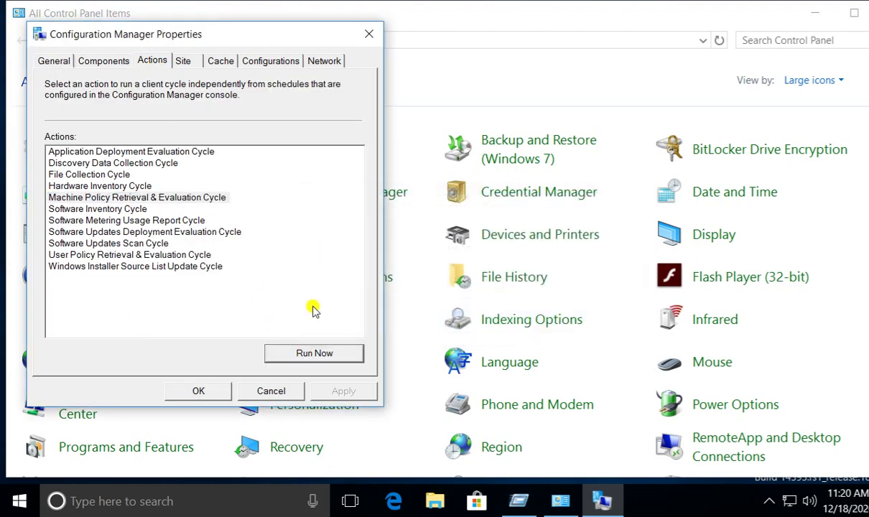
{"action": "left_click", "coordinate": [304, 352]}
{"action": "left_click", "coordinate": [601, 310]}
{"action": "left_click", "coordinate": [268, 391]}
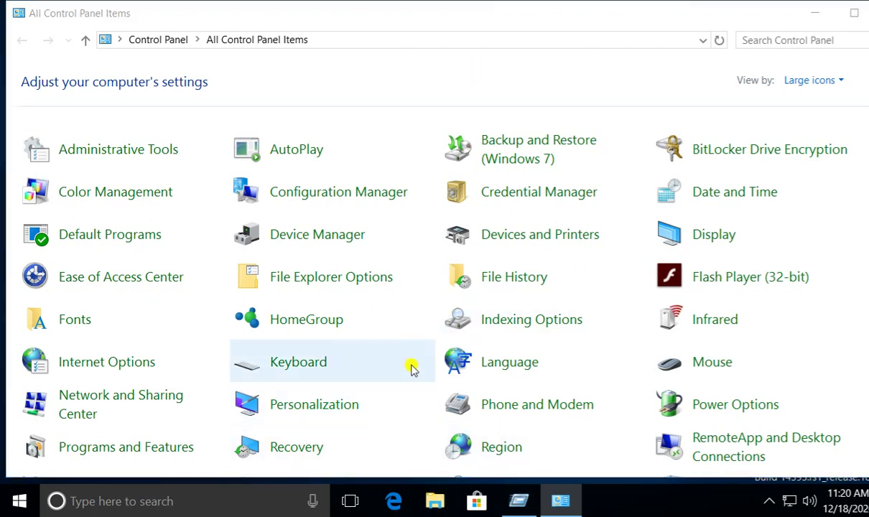
- Open File Explorer and browse to the client log folder C:\Windows\CCM\Logs
{"action": "key", "text": "super+e"}
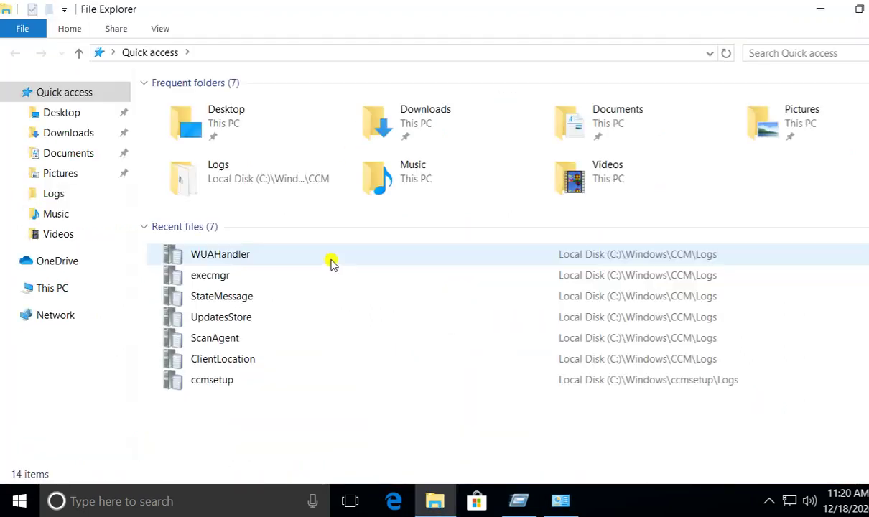
{"action": "left_click", "coordinate": [50, 287]}
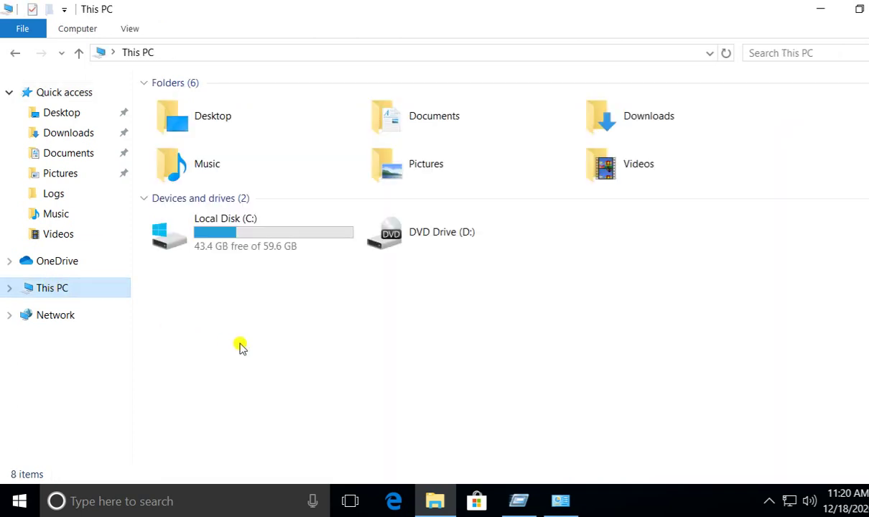
{"action": "double_click", "coordinate": [244, 242]}
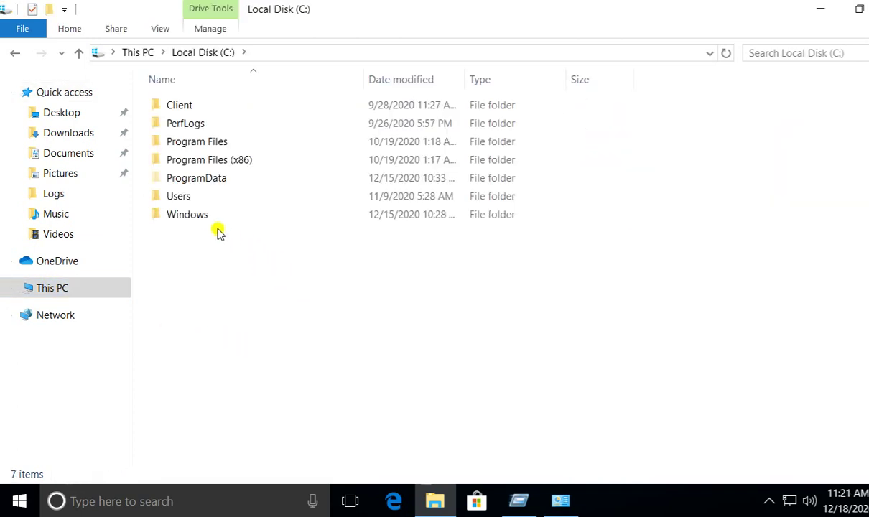
{"action": "left_click", "coordinate": [199, 218]}
{"action": "double_click", "coordinate": [198, 217]}
{"action": "double_click", "coordinate": [229, 272]}
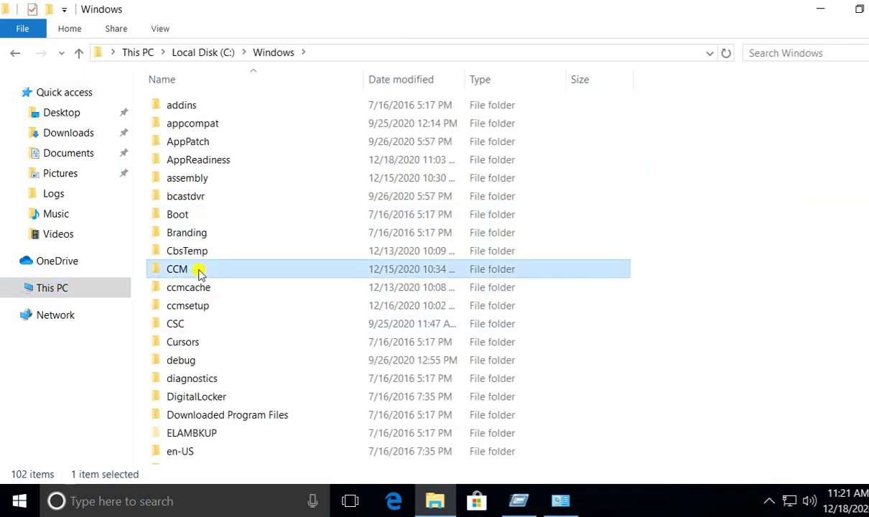
{"action": "left_click", "coordinate": [188, 214]}
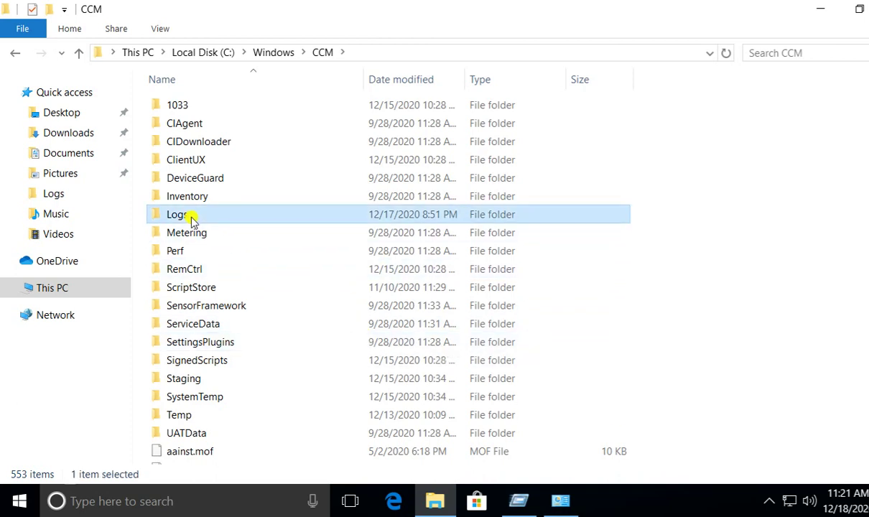
{"action": "double_click", "coordinate": [191, 218]}
- Find and open the PolicyAgent log, examine its latest machine policy assignment entries, and close it
{"action": "left_click", "coordinate": [188, 201]}
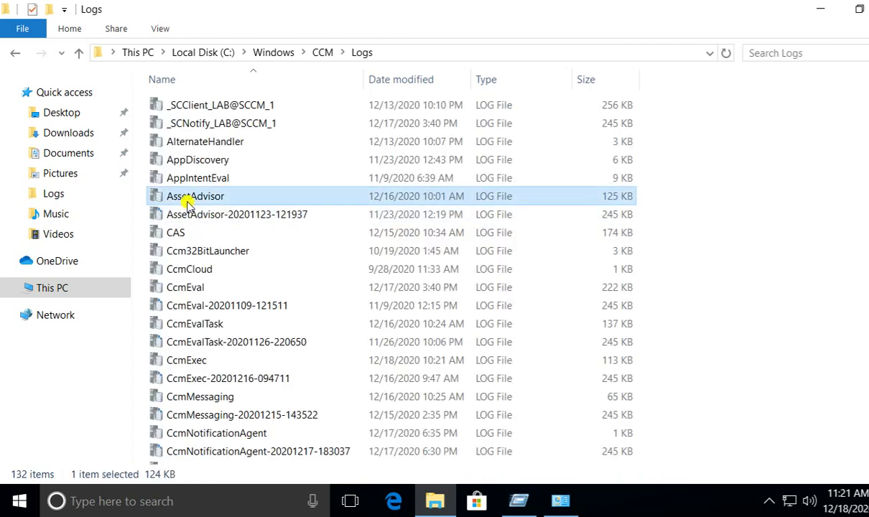
{"action": "type", "text": "cl"}
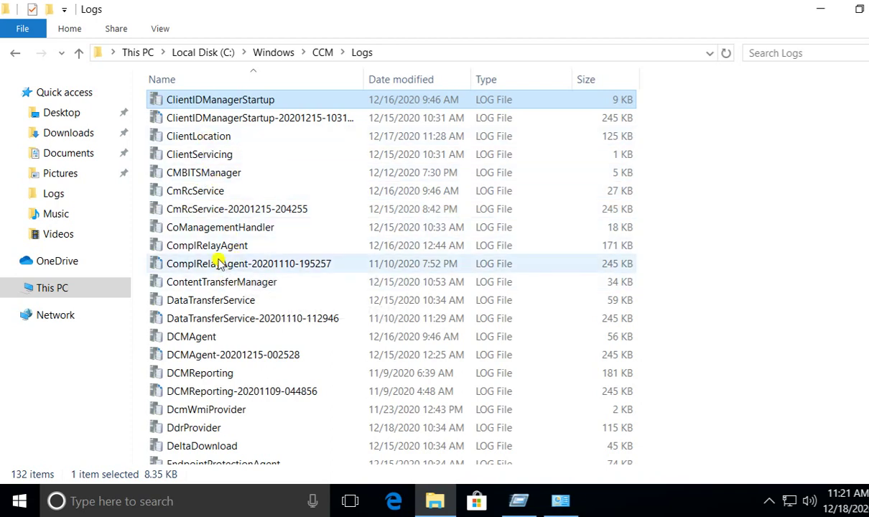
{"action": "type", "text": "p"}
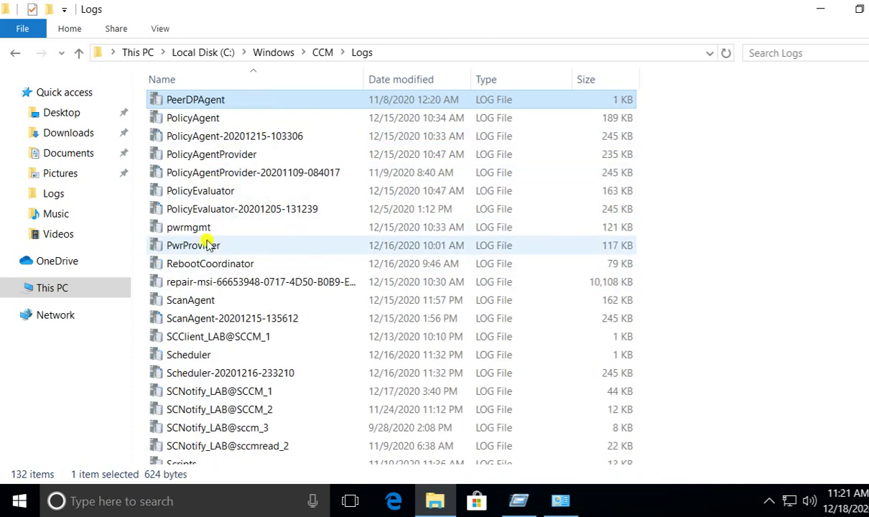
{"action": "left_click", "coordinate": [190, 122]}
{"action": "double_click", "coordinate": [192, 122]}
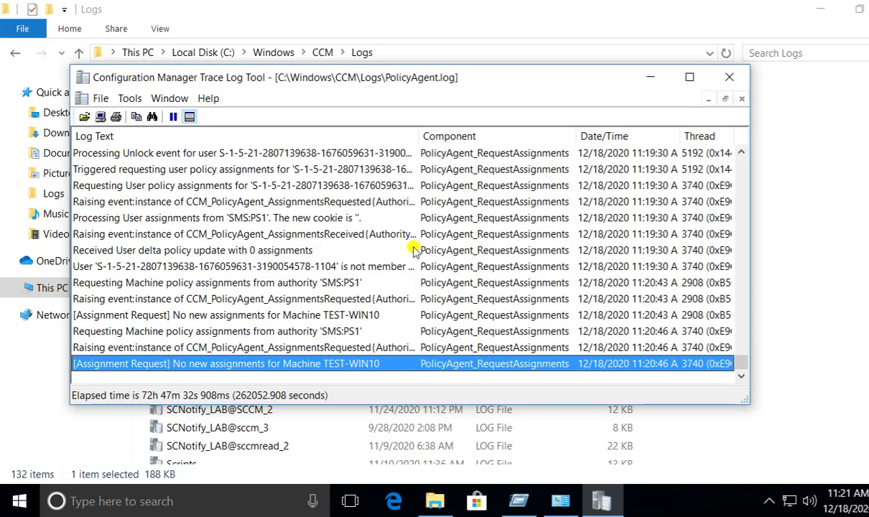
{"action": "left_click", "coordinate": [688, 76]}
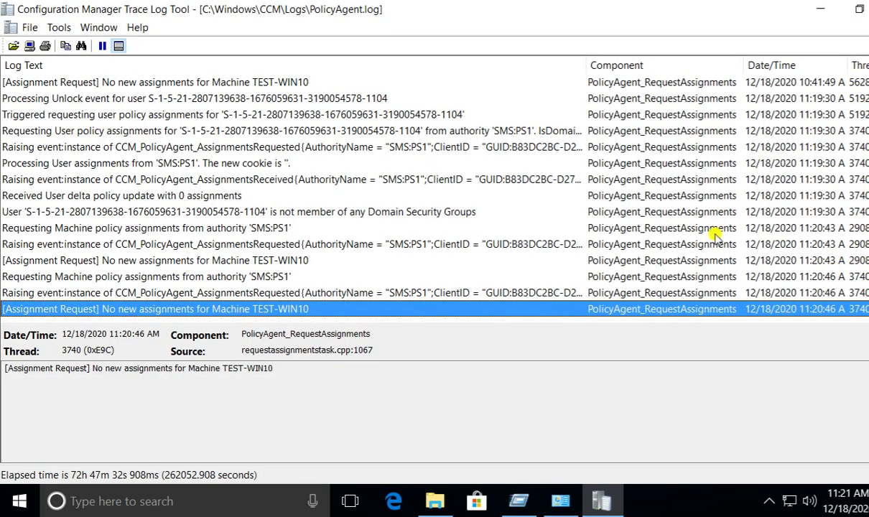
{"action": "key", "text": "alt+F4"}
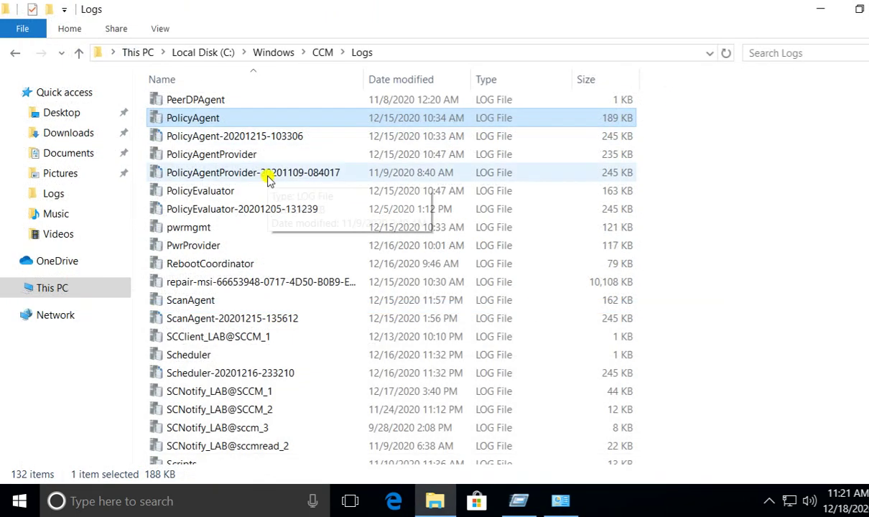
- Find the UpdatesDeployment log in the Logs folder, open it in the trace log viewer and show its entry details
{"action": "left_click", "coordinate": [204, 228]}
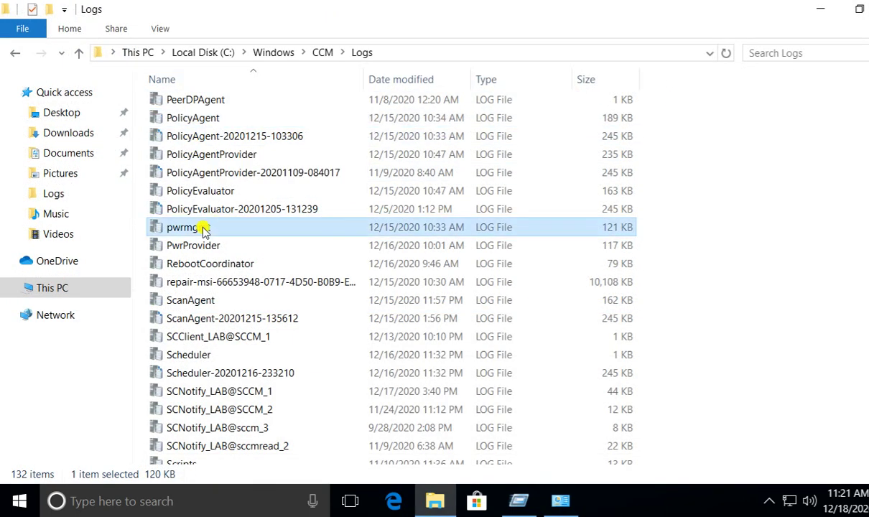
{"action": "key", "text": "d"}
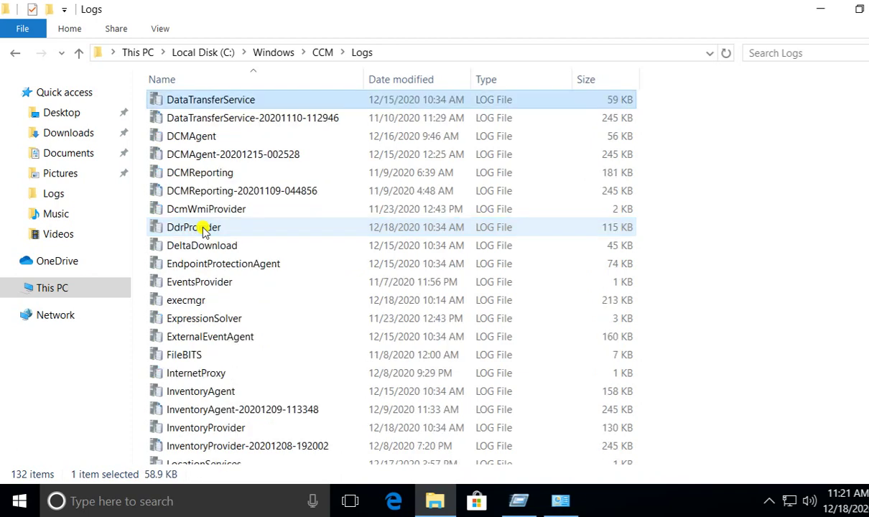
{"action": "key", "text": "e"}
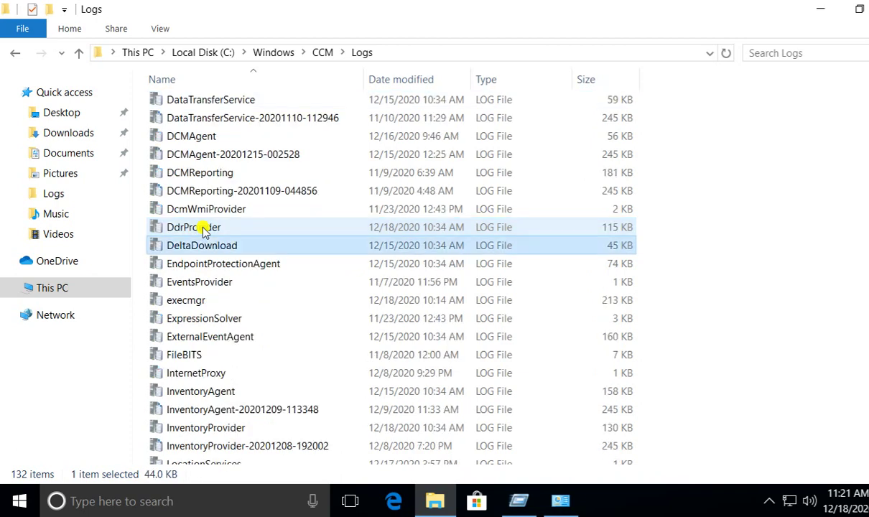
{"action": "left_click", "coordinate": [204, 302]}
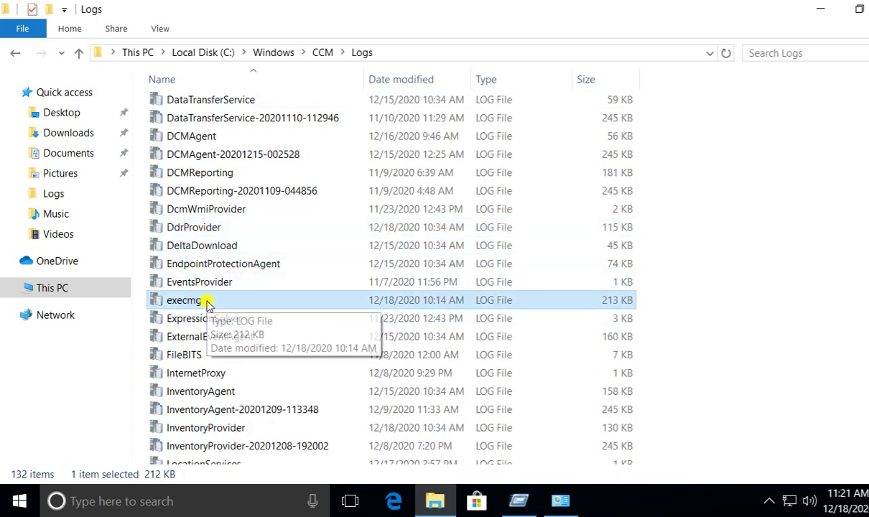
{"action": "key", "text": "d"}
{"action": "key", "text": "u"}
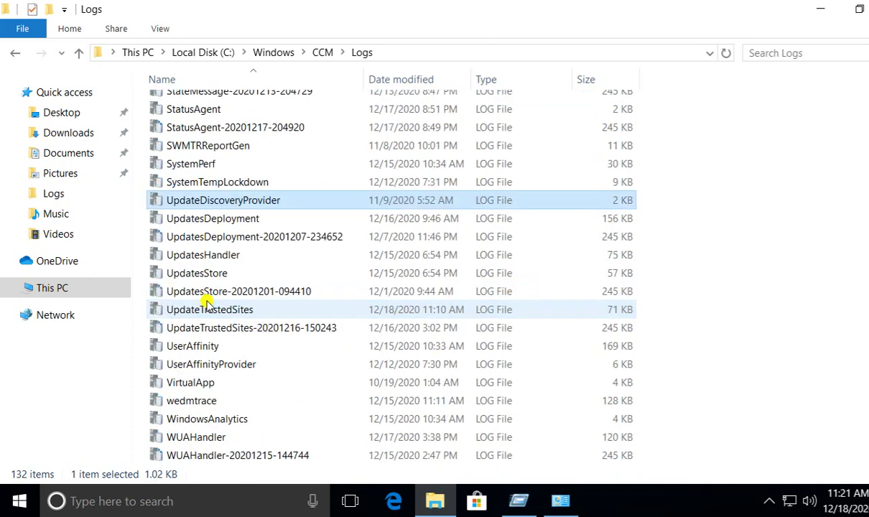
{"action": "double_click", "coordinate": [203, 218]}
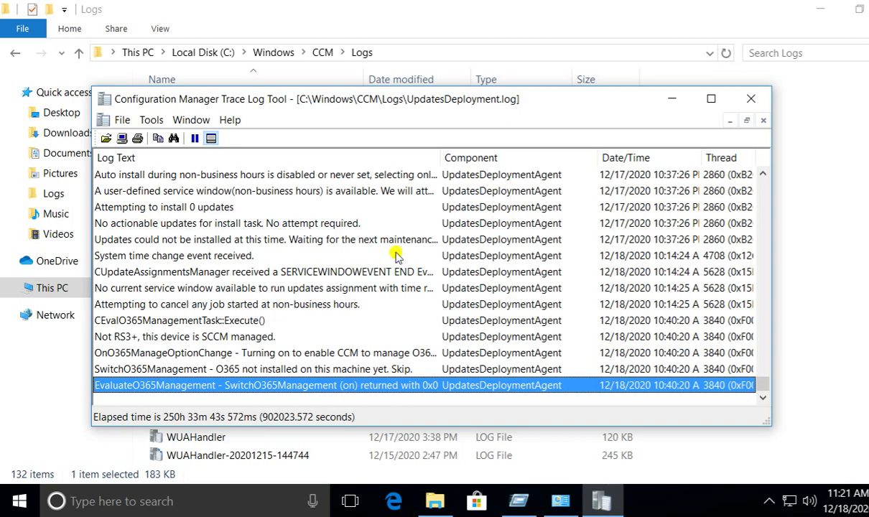
{"action": "left_click_drag", "start_coordinate": [400, 86], "coordinate": [408, 2]}
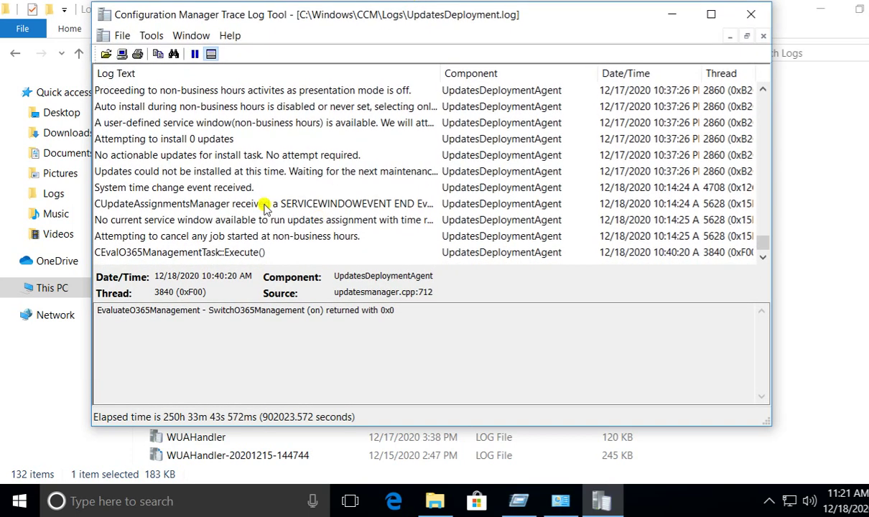
- Step through the most recent UpdatesDeployment log entries to check update deployment activity, and close the log
{"action": "left_click", "coordinate": [318, 206]}
{"action": "key", "text": "Down"}
{"action": "key", "text": "Down"}
{"action": "key", "text": "Down"}
{"action": "key", "text": "Down"}
{"action": "key", "text": "Down"}
{"action": "key", "text": "Down"}
{"action": "key", "text": "Down"}
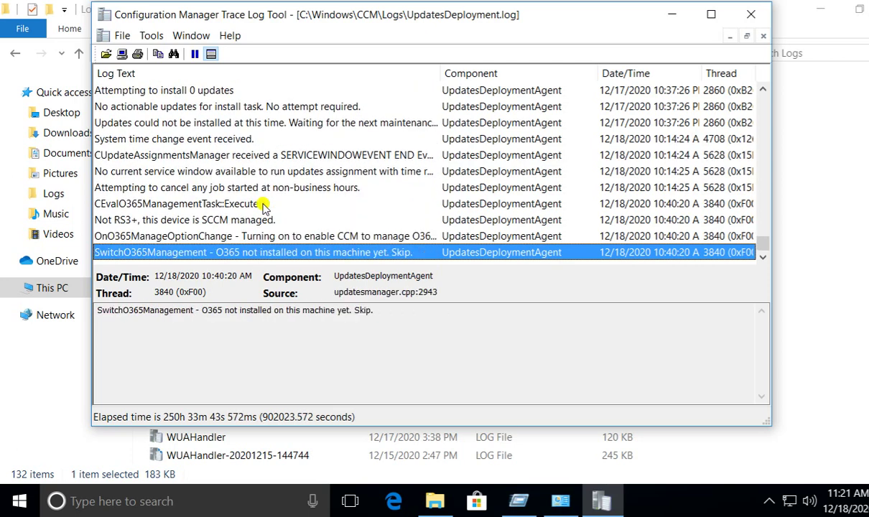
{"action": "key", "text": "Up"}
{"action": "key", "text": "Up"}
{"action": "key", "text": "Up"}
{"action": "key", "text": "Down"}
{"action": "key", "text": "Down"}
{"action": "key", "text": "Down"}
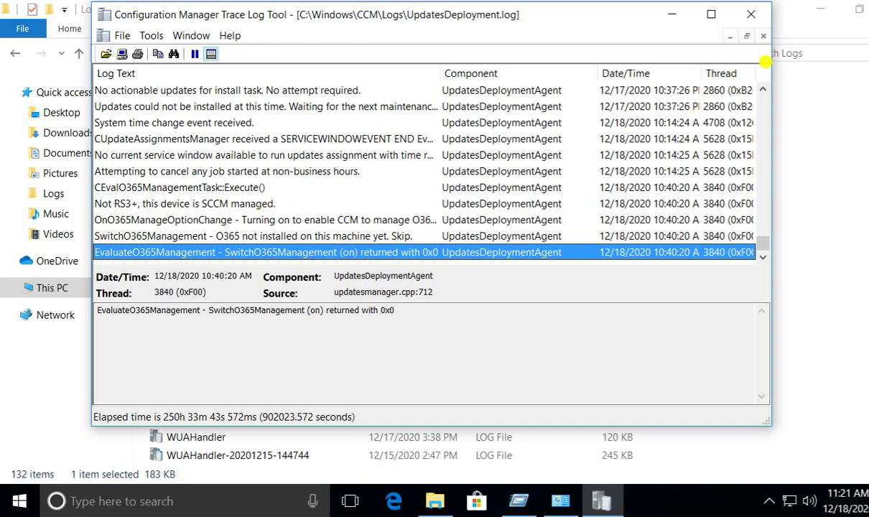
{"action": "left_click", "coordinate": [750, 15]}
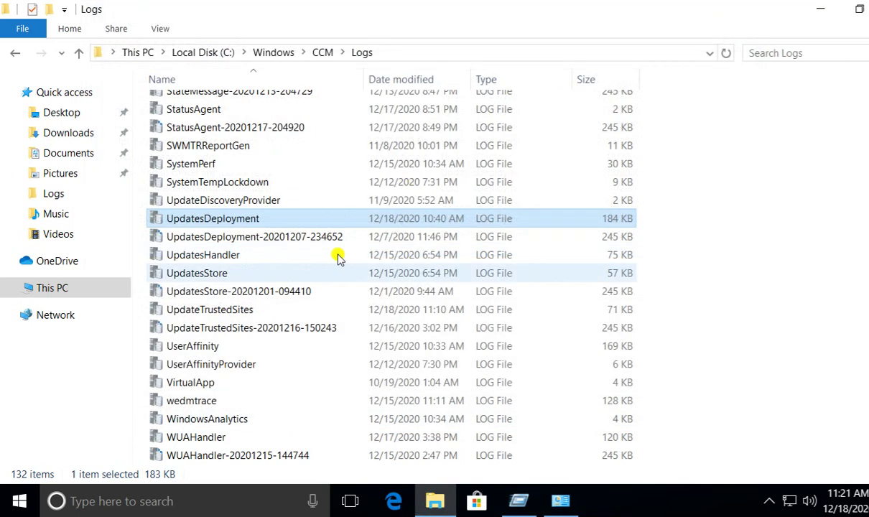
- Open the WUAHandler log from the Logs folder and select its entry about the added update source
{"action": "left_click", "coordinate": [193, 308]}
{"action": "left_click", "coordinate": [181, 276]}
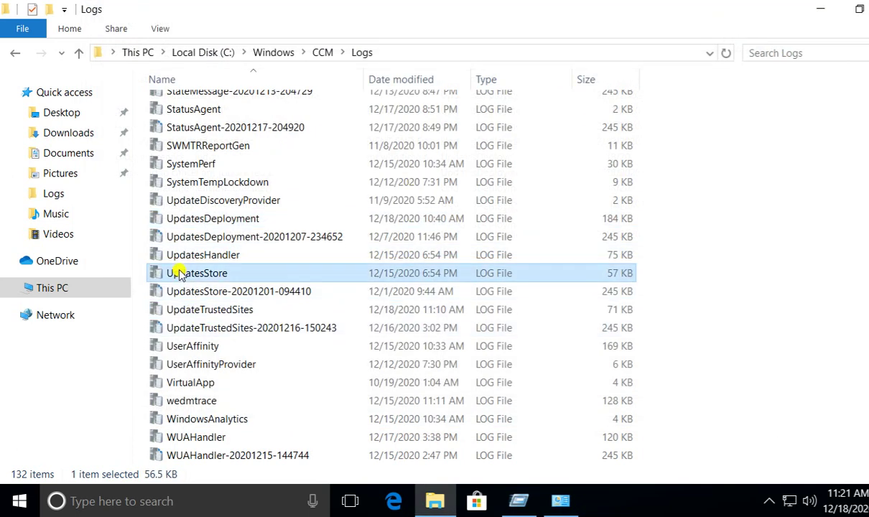
{"action": "double_click", "coordinate": [212, 437]}
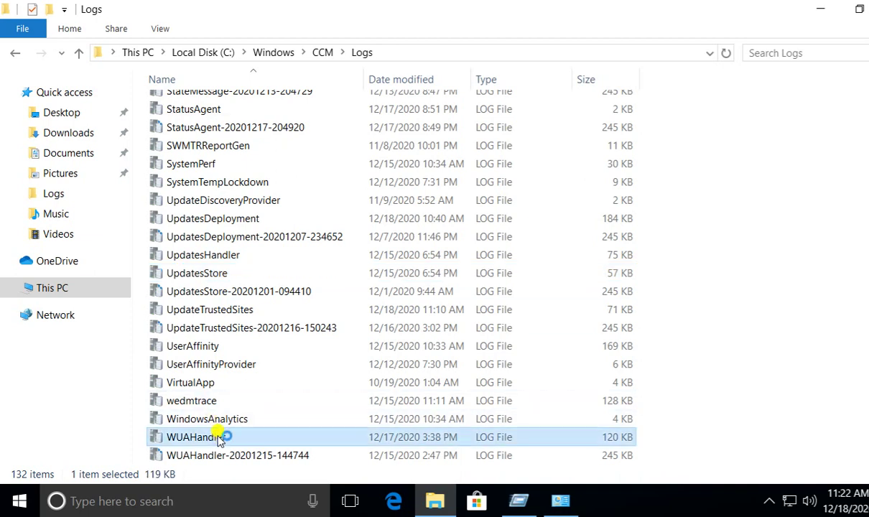
{"action": "left_click", "coordinate": [230, 322]}
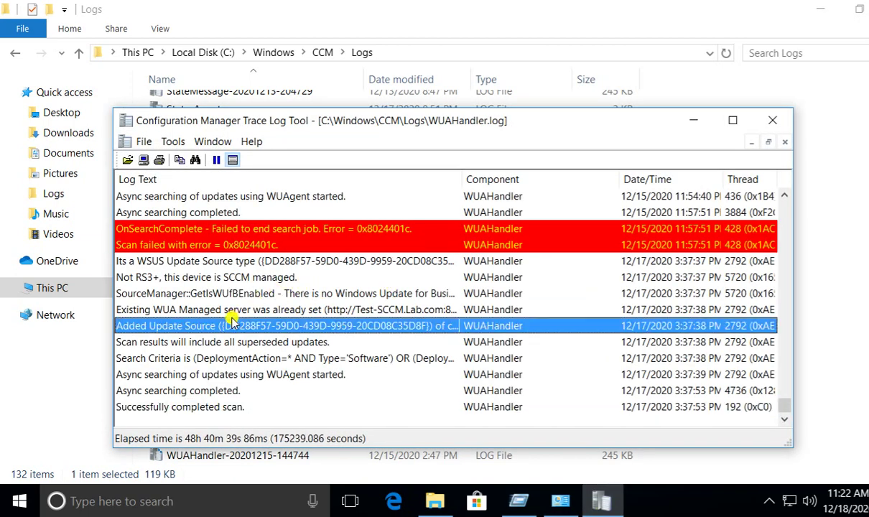
- Step through the latest update scan entries in the WUAHandler log and close it
{"action": "key", "text": "Down"}
{"action": "key", "text": "Down"}
{"action": "key", "text": "Down"}
{"action": "key", "text": "Down"}
{"action": "key", "text": "Down"}
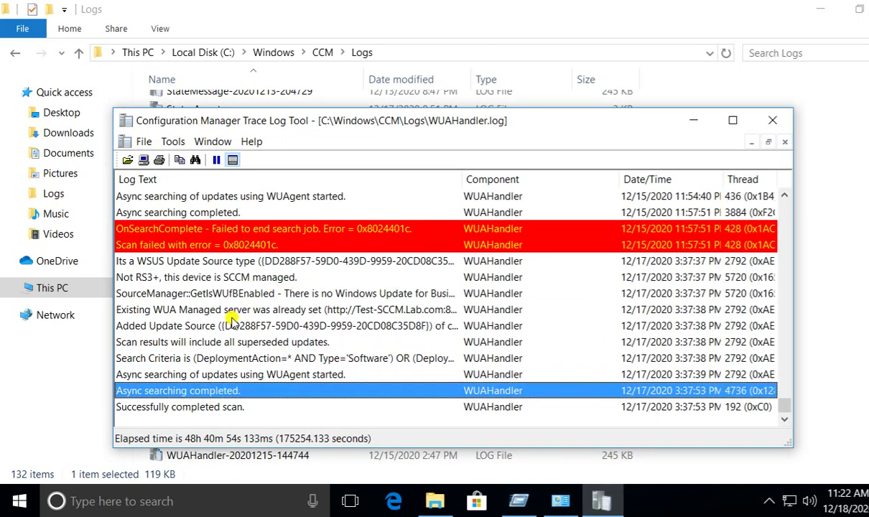
{"action": "key", "text": "Up"}
{"action": "key", "text": "Up"}
{"action": "key", "text": "Up"}
{"action": "key", "text": "Up"}
{"action": "key", "text": "Up"}
{"action": "key", "text": "Up"}
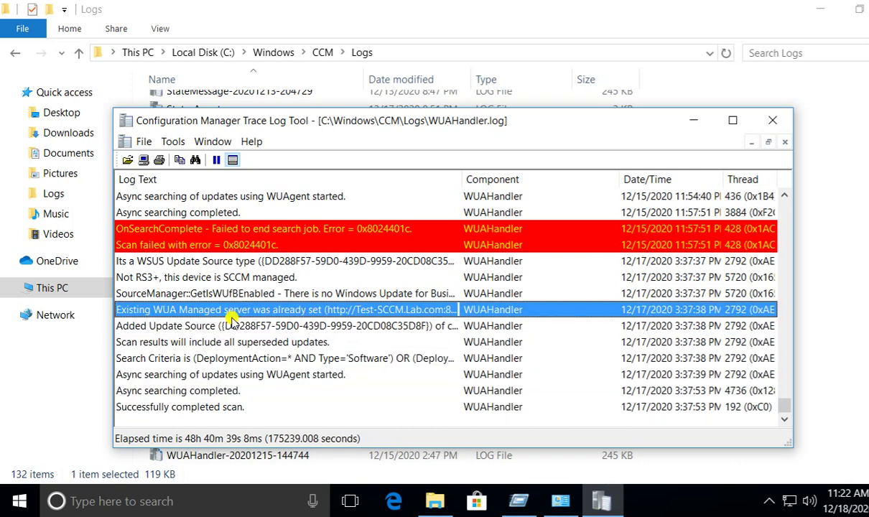
{"action": "left_click", "coordinate": [774, 120]}
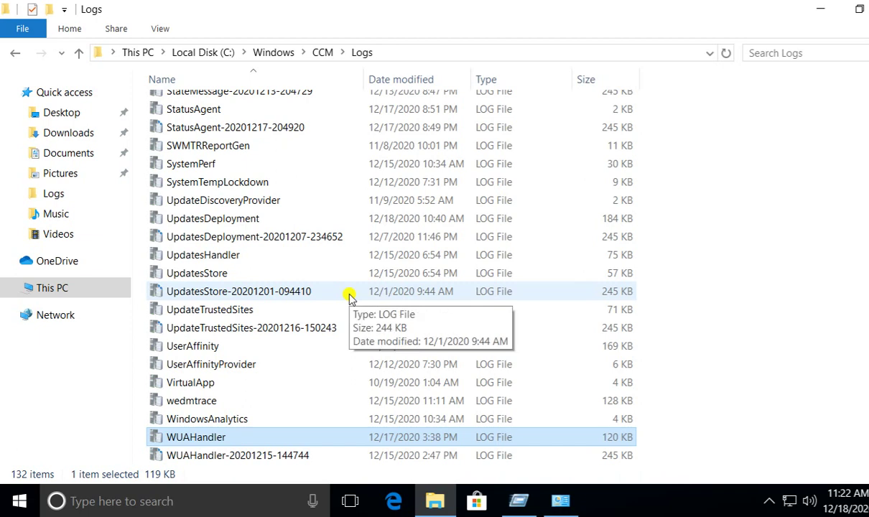
- Open the UpdatesStore log to view its latest entries, and open a blank Notepad document in front of it
{"action": "double_click", "coordinate": [227, 273]}
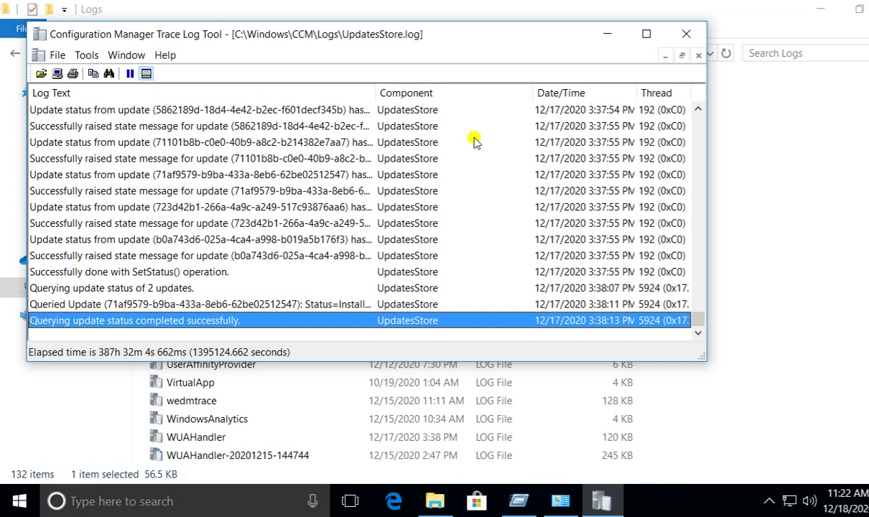
{"action": "key", "text": "super+r"}
{"action": "type", "text": "note"}
{"action": "key", "text": "Down"}
{"action": "key", "text": "Return"}
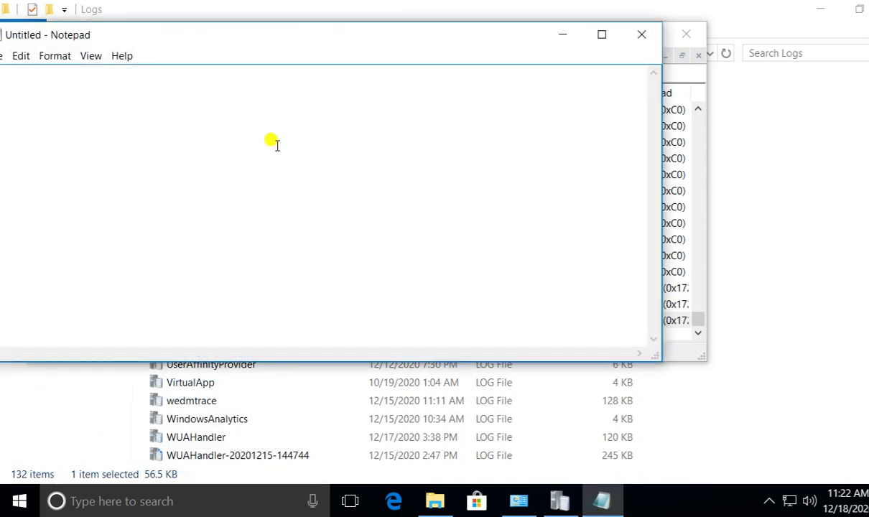
{"action": "left_click_drag", "start_coordinate": [219, 43], "coordinate": [252, 45]}
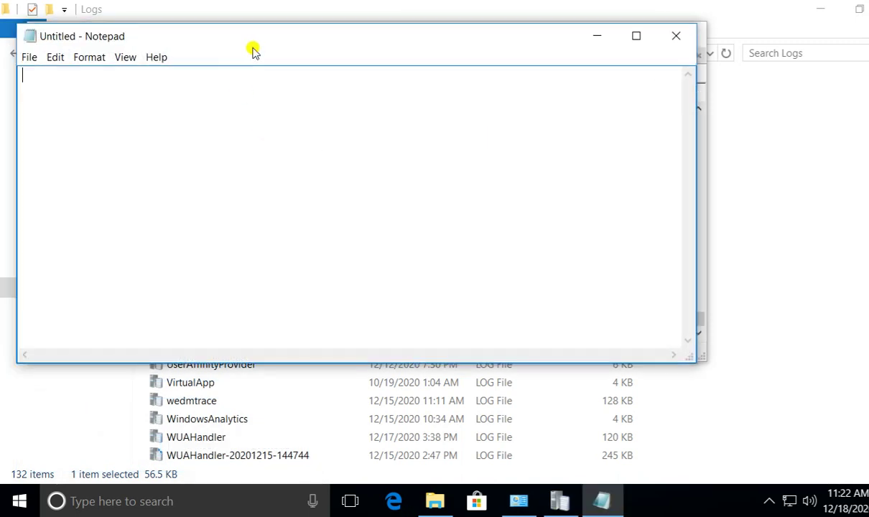
- Write "Policy Agent", "Data Tranfer Log" and "Update Deployment" on separate lines of the note
{"action": "type", "text": "Pol"}
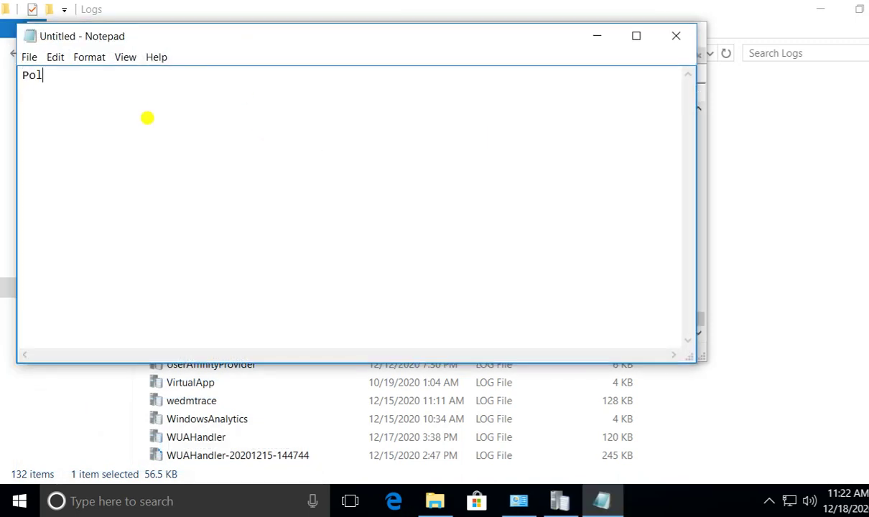
{"action": "type", "text": "icy Agent D"}
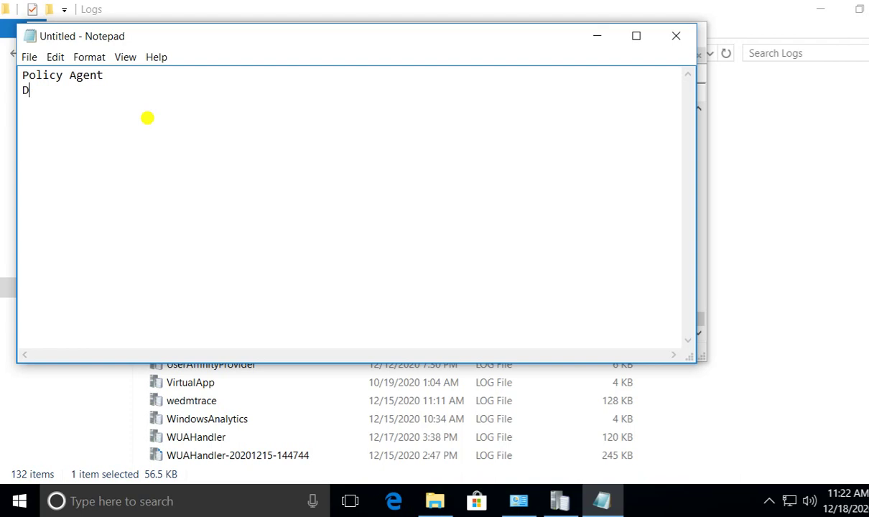
{"action": "type", "text": "ata Tranfer L"}
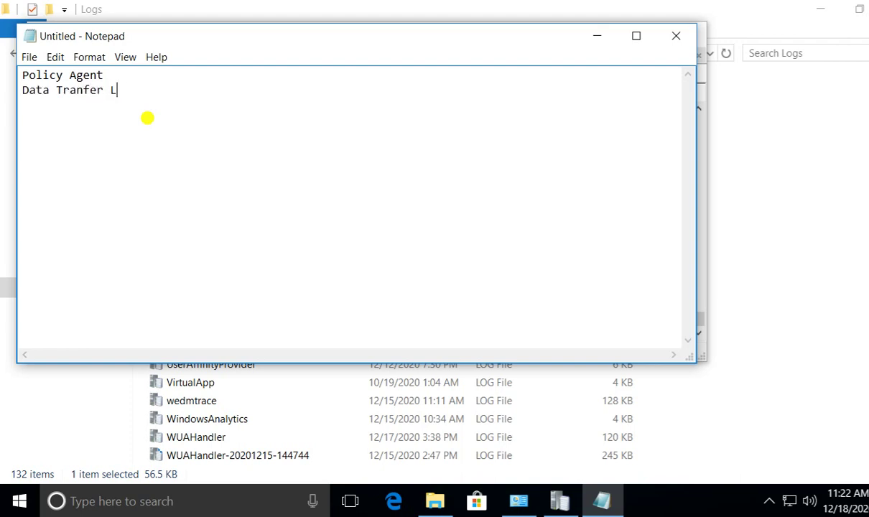
{"action": "type", "text": "og"}
{"action": "key", "text": "Return"}
{"action": "type", "text": "Update D"}
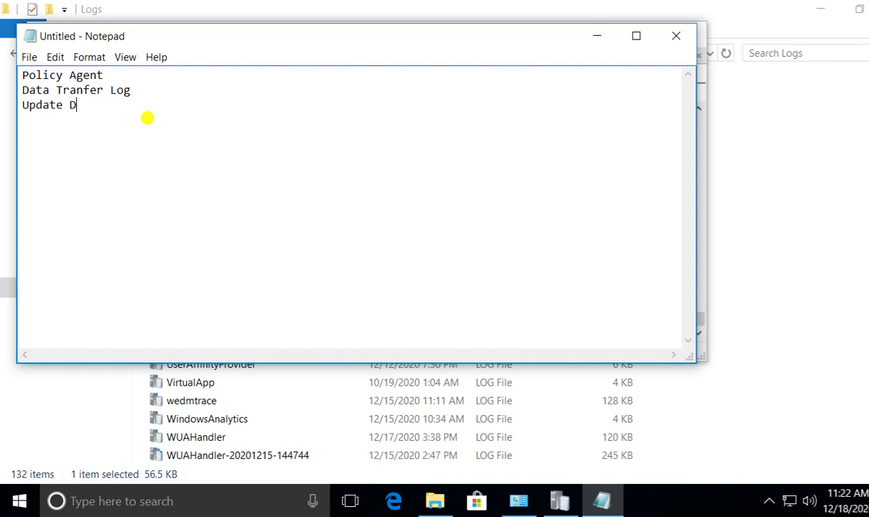
{"action": "type", "text": "eployment"}
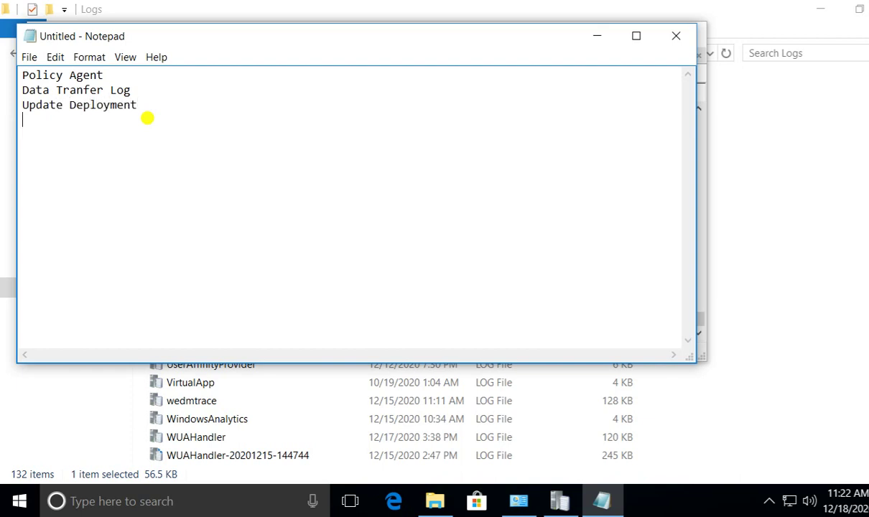
- Add "WUA Handler Log" and "Update Store" as further lines to the list of logs in the note
{"action": "type", "text": "UA Handler Lof"}
{"action": "key", "text": "BackSpace"}
{"action": "type", "text": "g"}
{"action": "key", "text": "Return"}
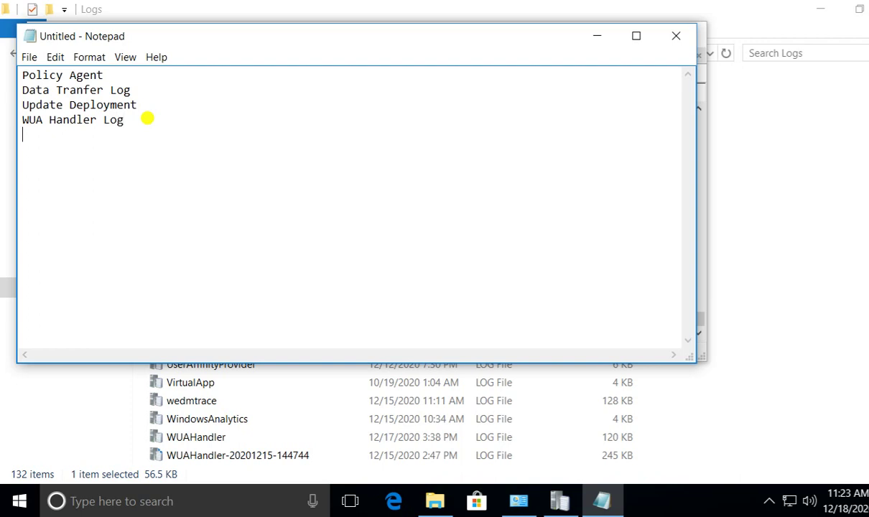
{"action": "type", "text": "H"}
{"action": "type", "text": "Update S"}
{"action": "type", "text": "ote"}
{"action": "key", "text": "BackSpace"}
{"action": "key", "text": "BackSpace"}
{"action": "type", "text": "tore"}
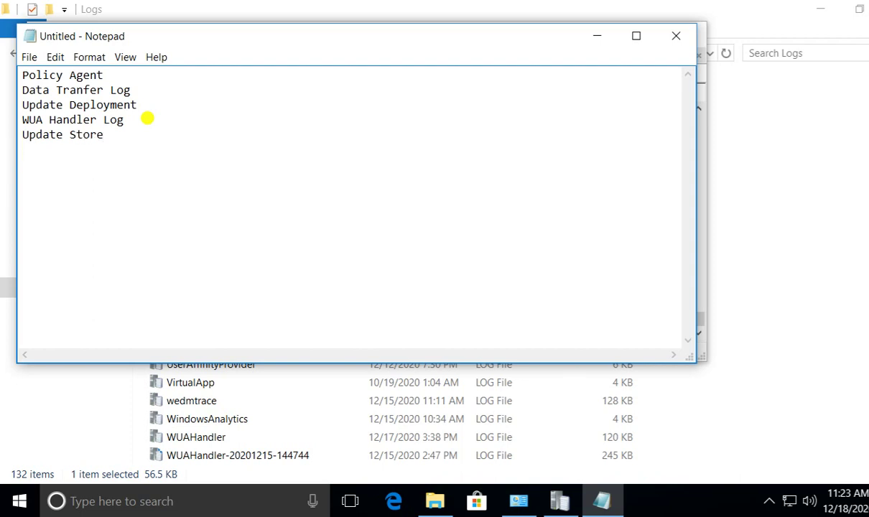
- Add "used during the patch deployment troubleshooting." below a blank line, minimize the note and close the UpdatesStore log
{"action": "key", "text": "Return"}
{"action": "key", "text": "Return"}
{"action": "type", "text": "used"}
{"action": "key", "text": "BackSpace"}
{"action": "type", "text": "d "}
{"action": "type", "text": "for"}
{"action": "type", "text": "during th "}
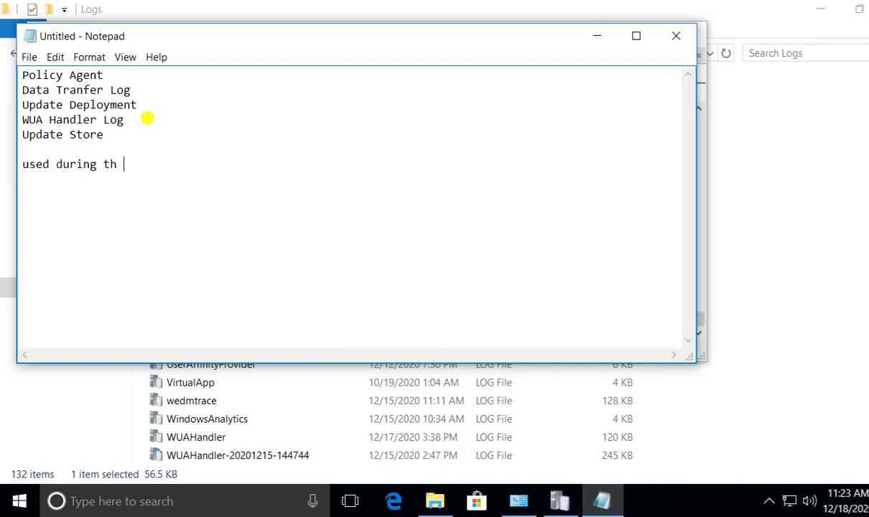
{"action": "type", "text": "e patch deployment troubleshooting."}
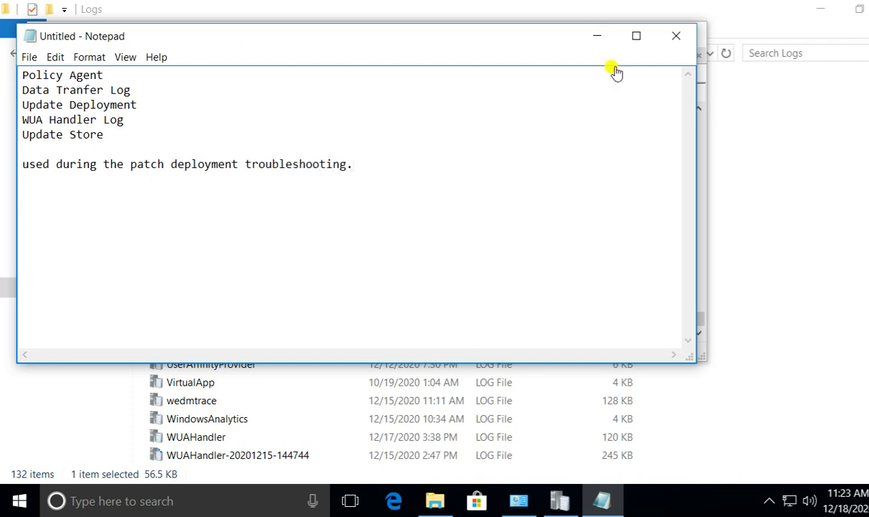
{"action": "left_click", "coordinate": [598, 39]}
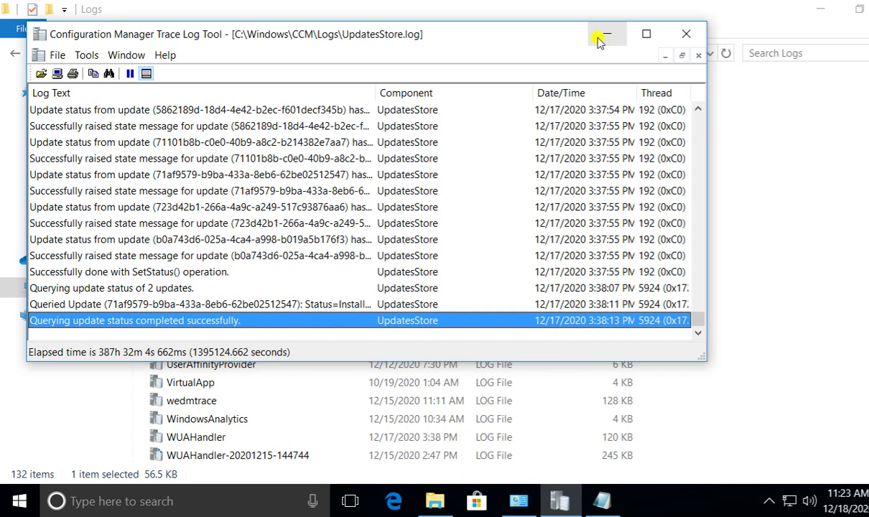
{"action": "left_click", "coordinate": [686, 34]}
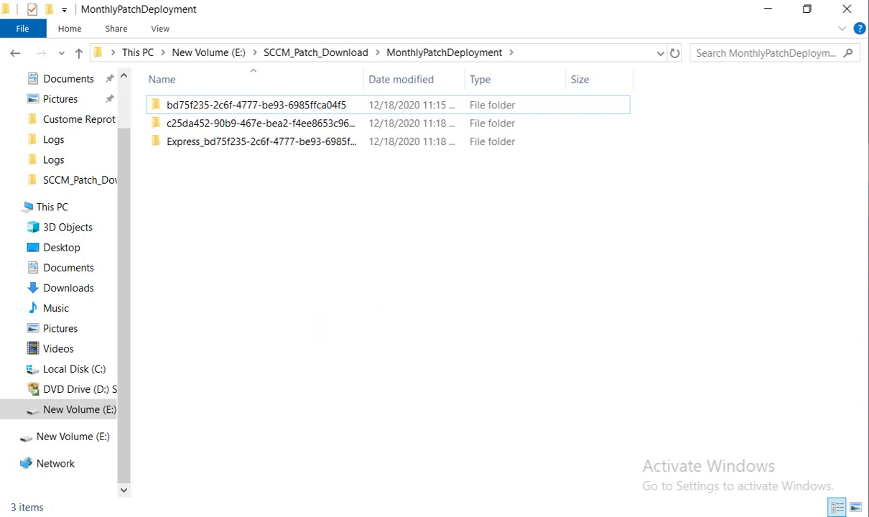
- Switch to the Configuration Manager console and show the monitoring reports in the Software Updates - C Deployment States category
{"action": "key", "text": "alt+Tab"}
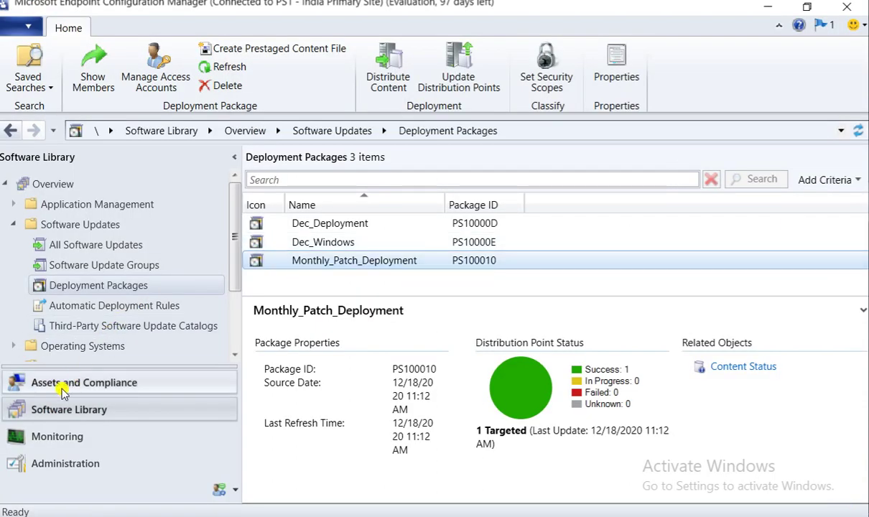
{"action": "left_click", "coordinate": [13, 224]}
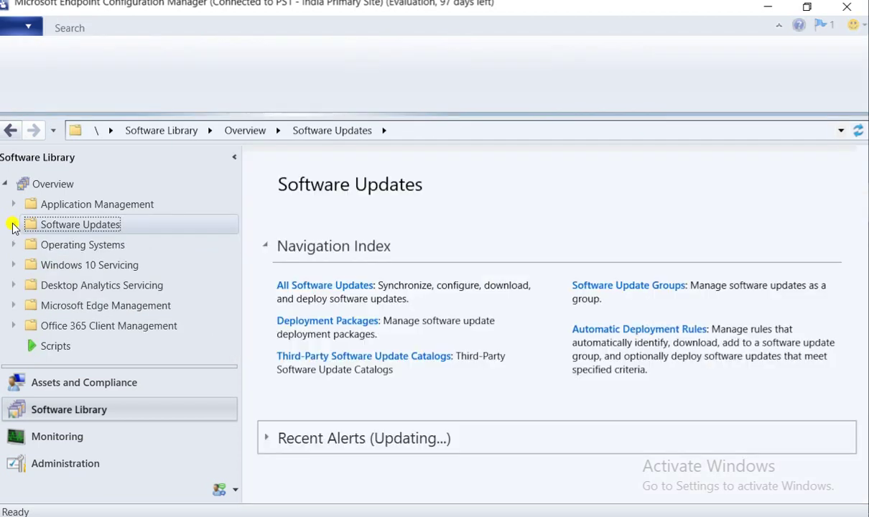
{"action": "left_click", "coordinate": [57, 436]}
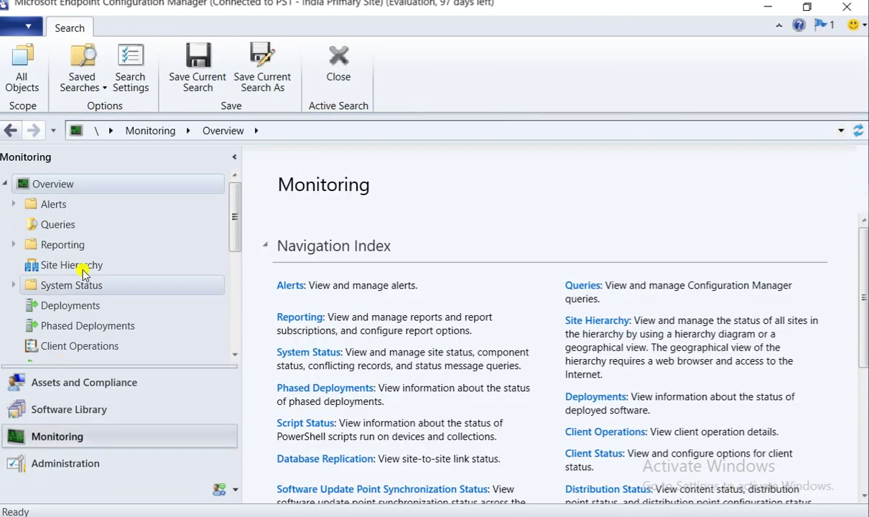
{"action": "left_click", "coordinate": [13, 244]}
{"action": "left_click", "coordinate": [72, 265]}
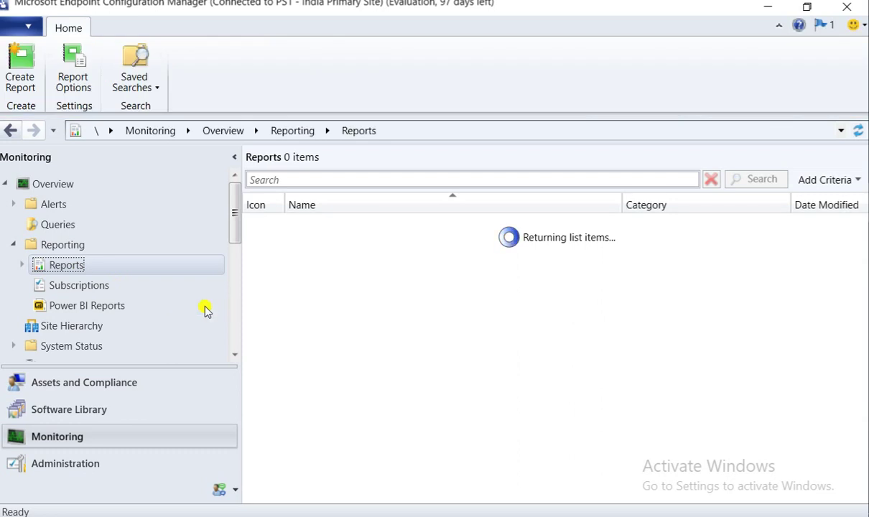
{"action": "left_click", "coordinate": [23, 265]}
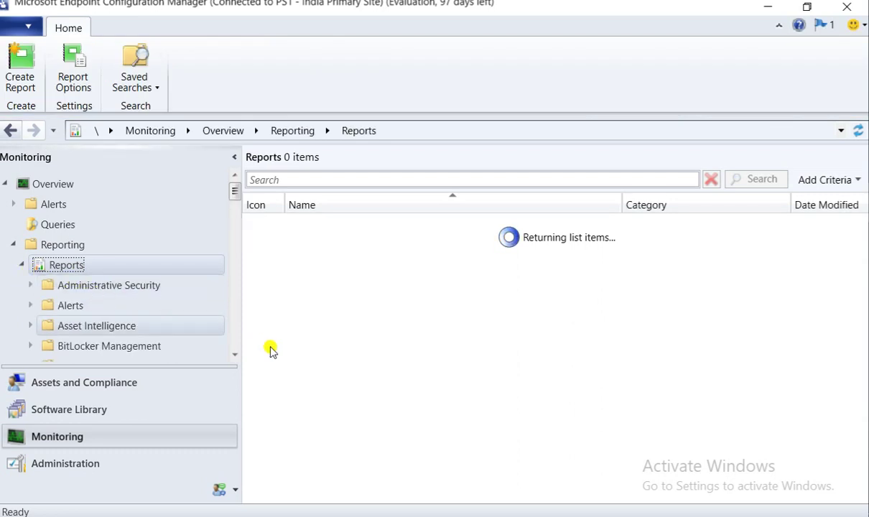
{"action": "left_click_drag", "start_coordinate": [235, 188], "coordinate": [231, 280]}
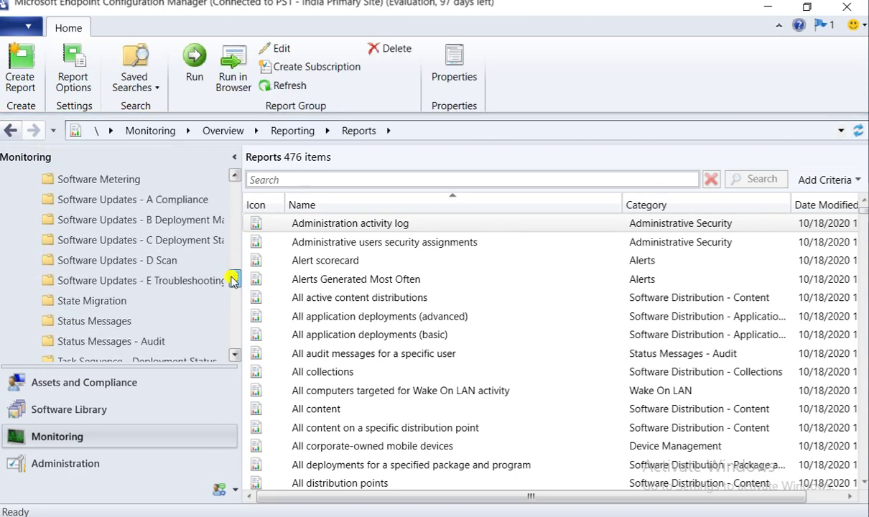
{"action": "left_click", "coordinate": [180, 240]}
- Run the States 1 - Enforcement states for a deployment report, view its selectable deployments, and close it without choosing one
{"action": "left_click", "coordinate": [394, 222]}
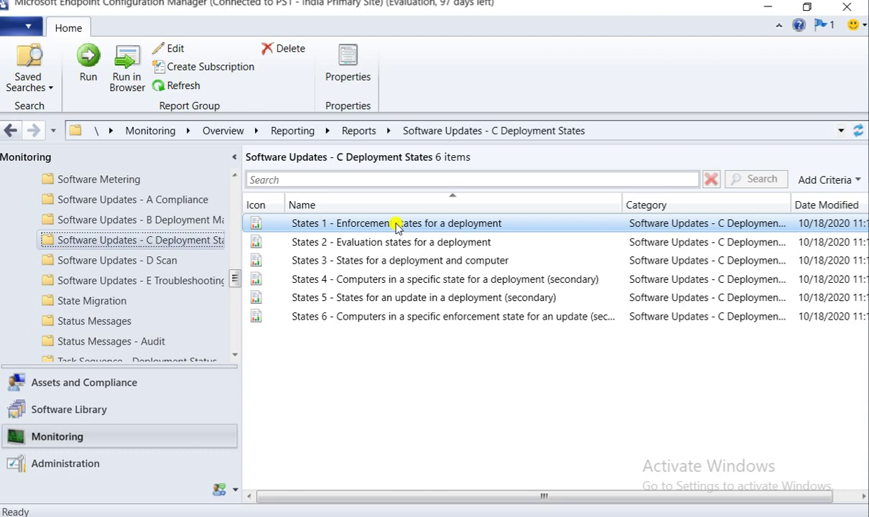
{"action": "right_click", "coordinate": [396, 225]}
{"action": "left_click", "coordinate": [413, 222]}
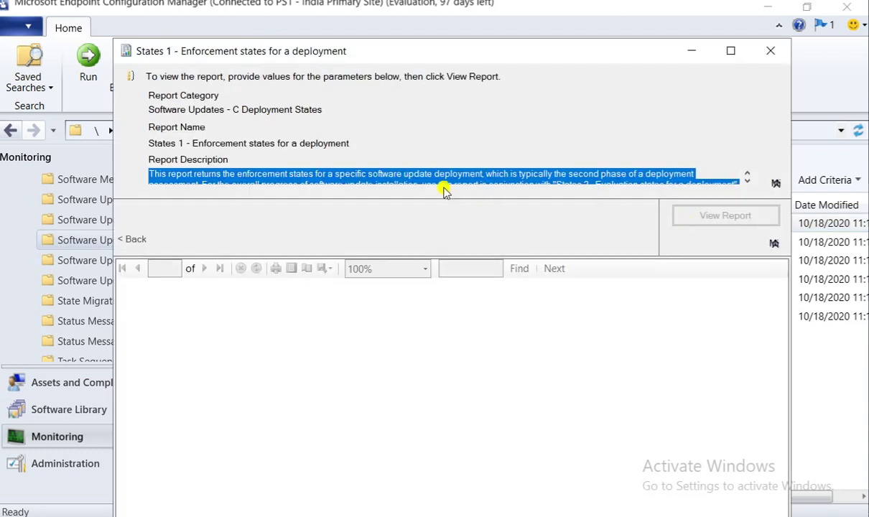
{"action": "left_click", "coordinate": [456, 170]}
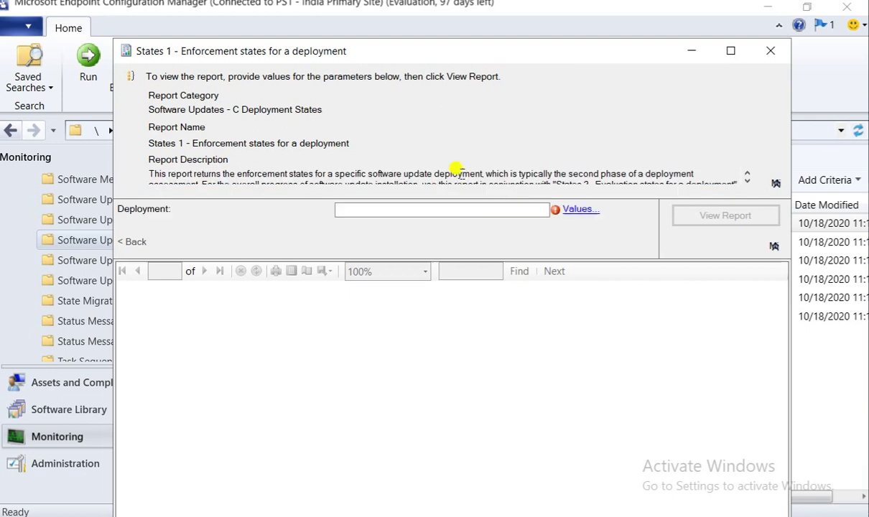
{"action": "left_click", "coordinate": [579, 210]}
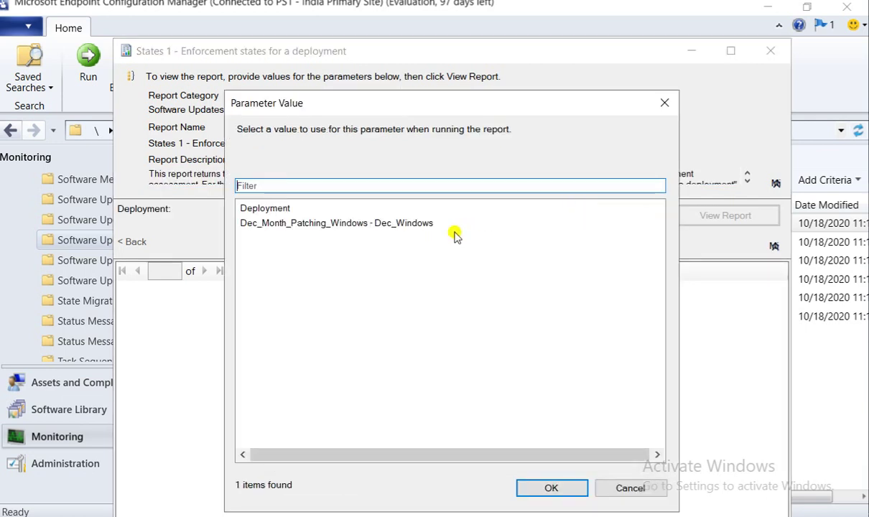
{"action": "left_click", "coordinate": [353, 225]}
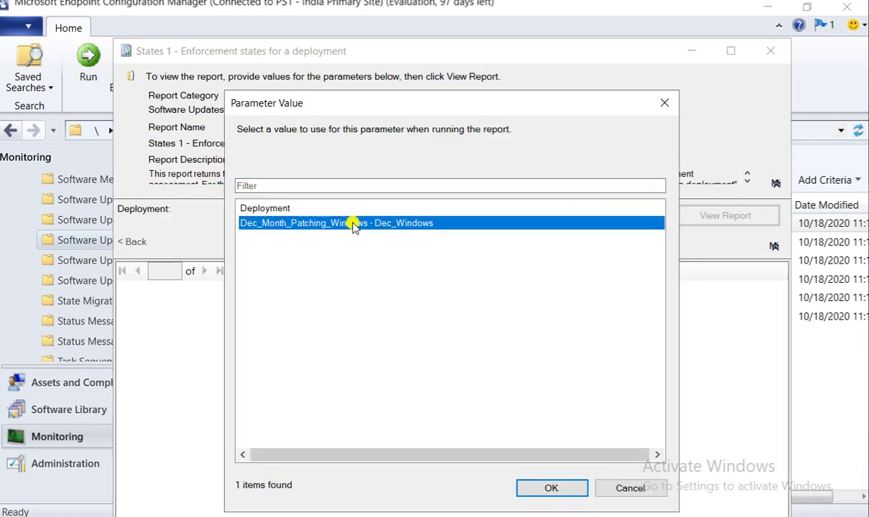
{"action": "left_click", "coordinate": [630, 488]}
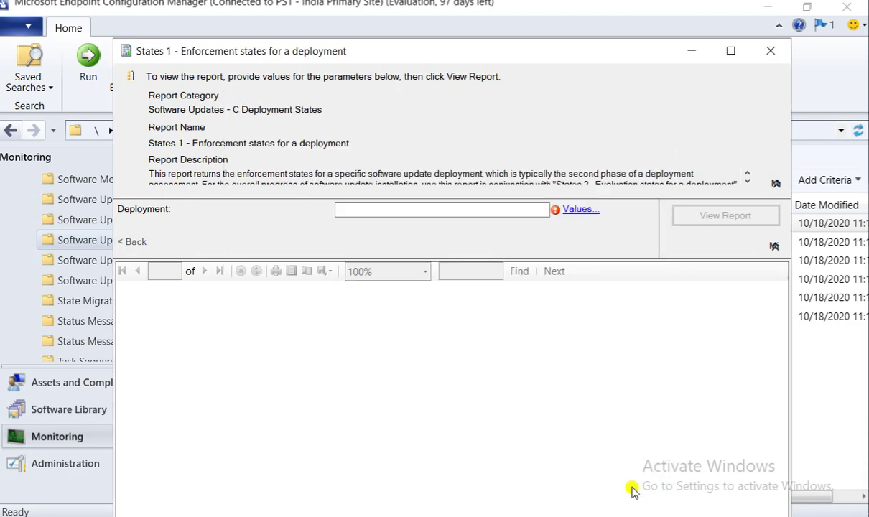
{"action": "left_click", "coordinate": [768, 51]}
{"action": "left_click", "coordinate": [376, 243]}
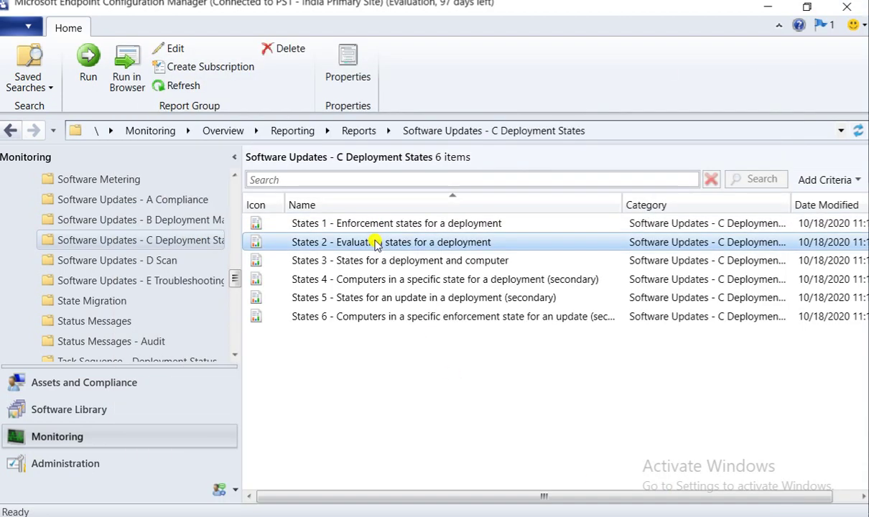
- Go to Automatic Deployment Rules in the Software Library and show the Monthly_Patch_Deployment rule's deployment settings with its target collections
{"action": "left_click", "coordinate": [81, 415]}
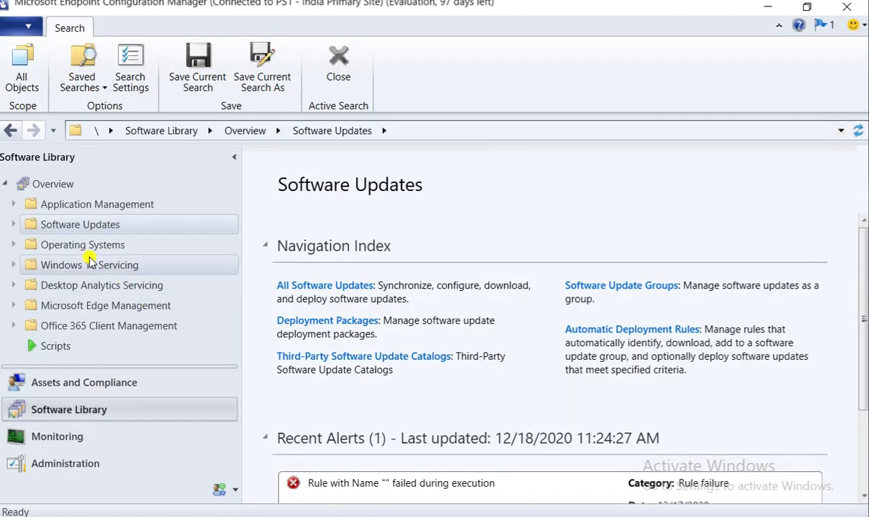
{"action": "left_click", "coordinate": [13, 224]}
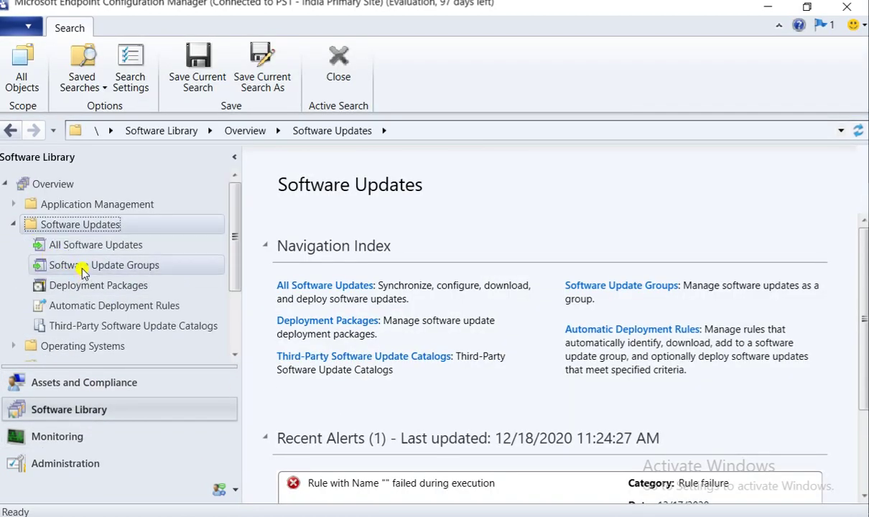
{"action": "left_click", "coordinate": [96, 308]}
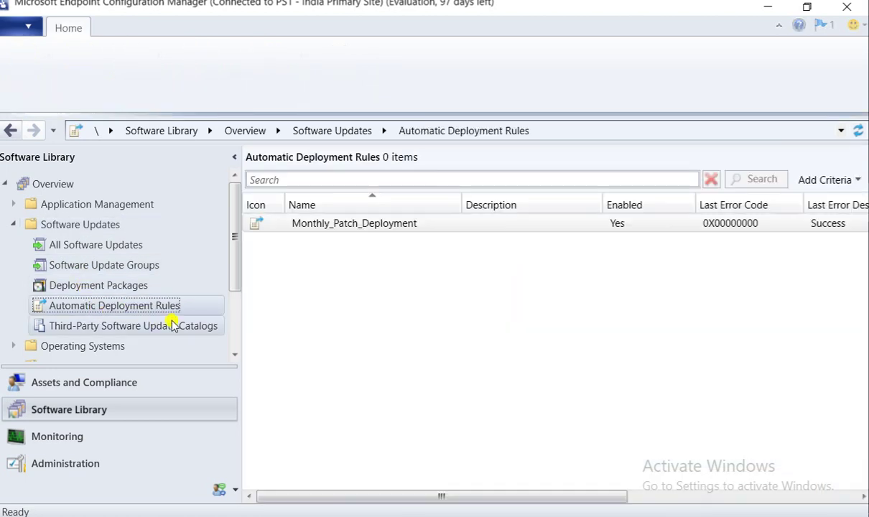
{"action": "mouse_move", "coordinate": [397, 298]}
{"action": "left_mouse_down"}
{"action": "mouse_move", "coordinate": [390, 274]}
{"action": "mouse_move", "coordinate": [391, 281]}
{"action": "left_mouse_up"}
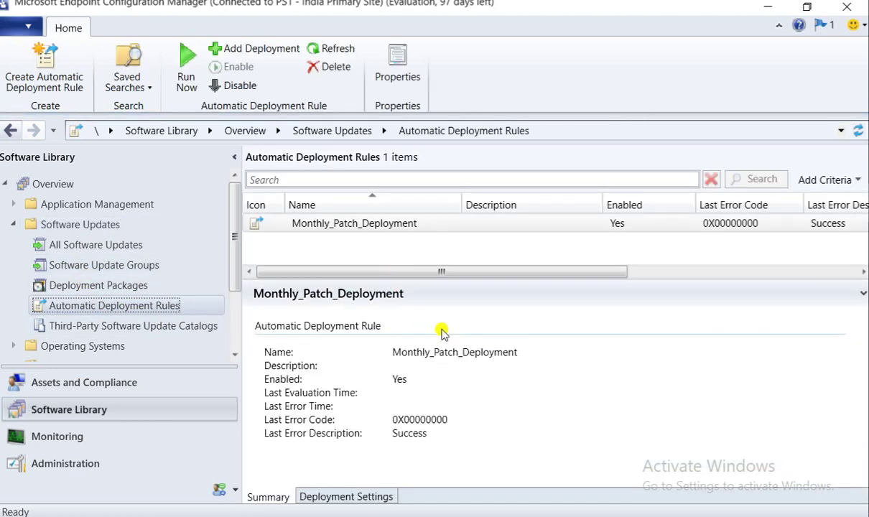
{"action": "left_click", "coordinate": [338, 499]}
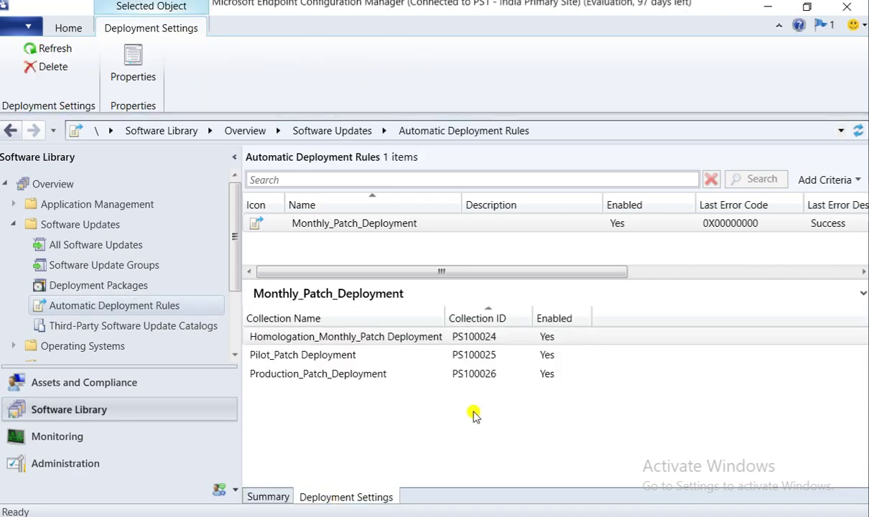